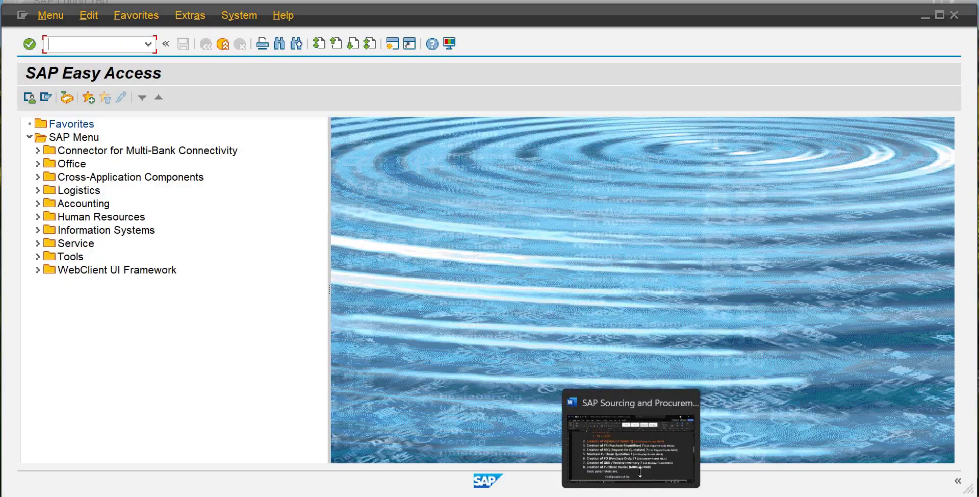
# - Switch to the Word procurement outline and review the steps from vendor creation to international procurement
pyautogui.click(636, 461)
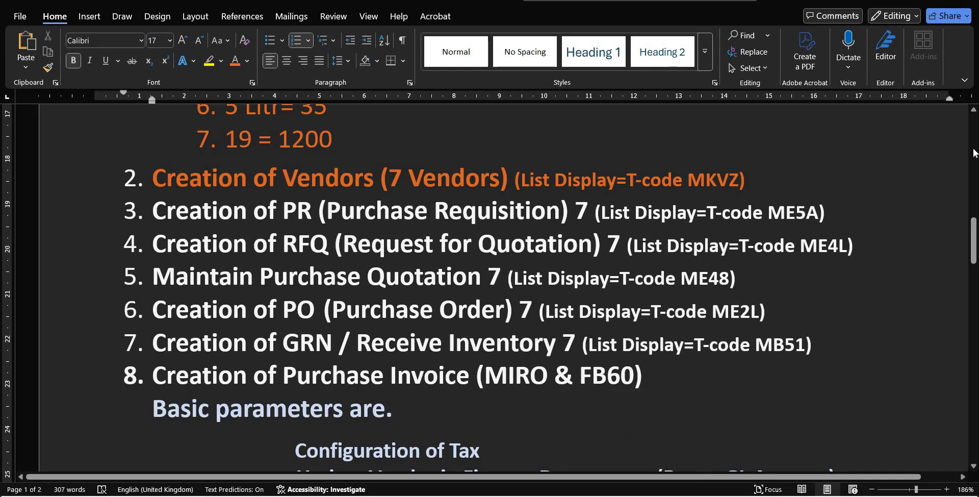
pyautogui.click(973, 153)
pyautogui.moveTo(974, 185); pyautogui.dragTo(975, 254)
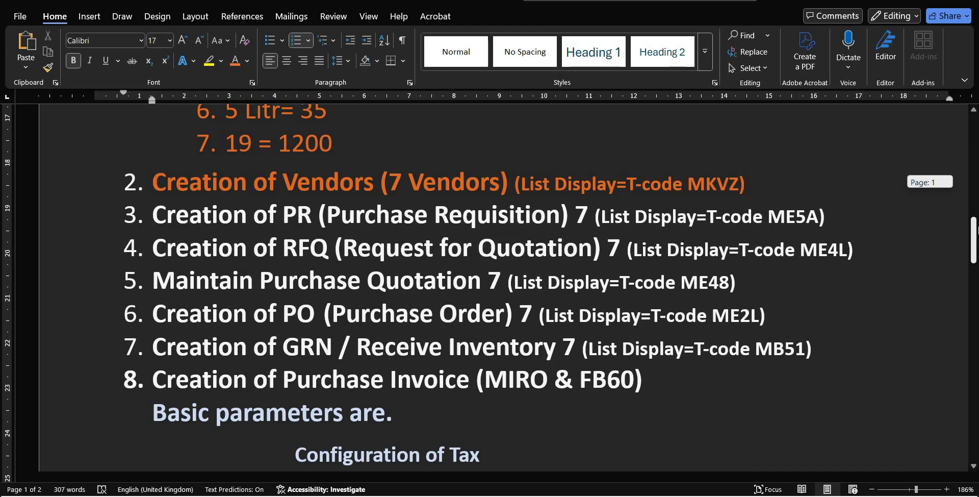
pyautogui.moveTo(974, 237); pyautogui.dragTo(978, 238)
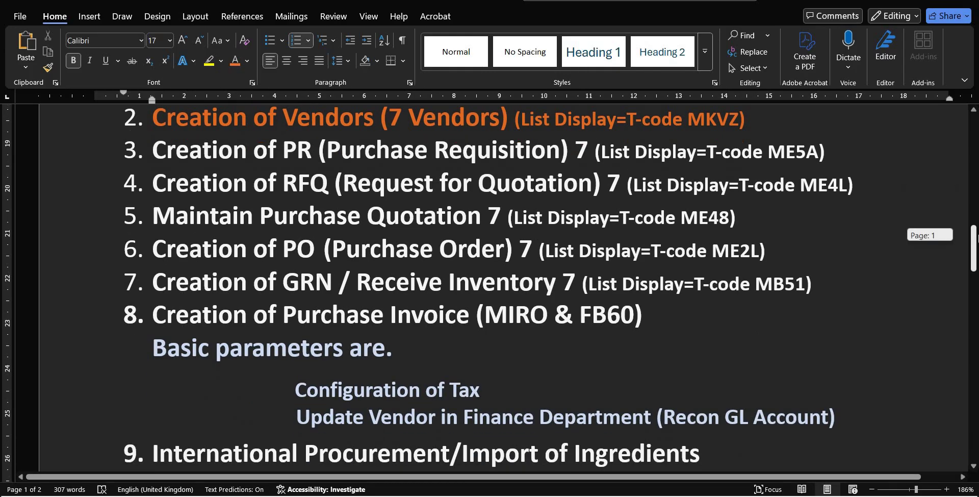
# - Switch back to SAP and open the Materials List with transaction MM60
pyautogui.moveTo(547, 496)
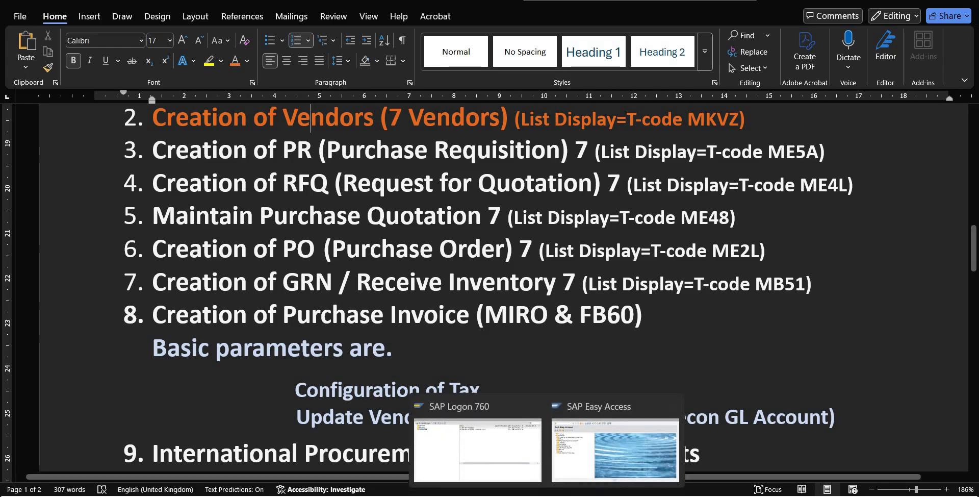
pyautogui.click(904, 1)
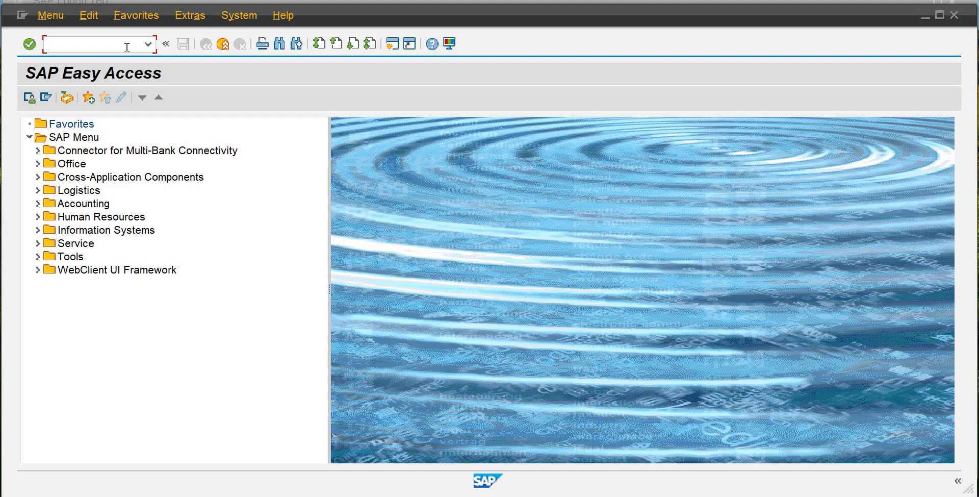
pyautogui.write('mmm')
pyautogui.press('BackSpace')
pyautogui.write('60')
pyautogui.press('Return')
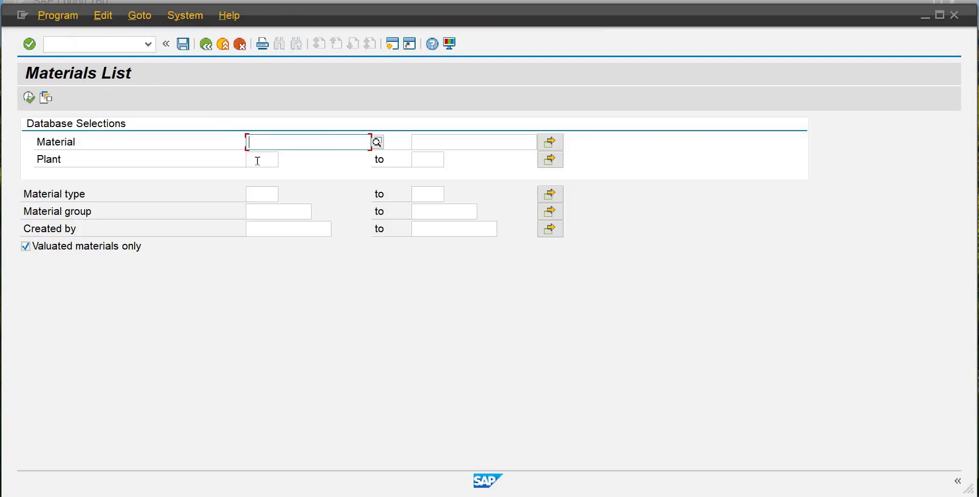
# - List the materials of plant PLDB (Divine Beverages)
pyautogui.click(257, 160)
pyautogui.write('pldb')
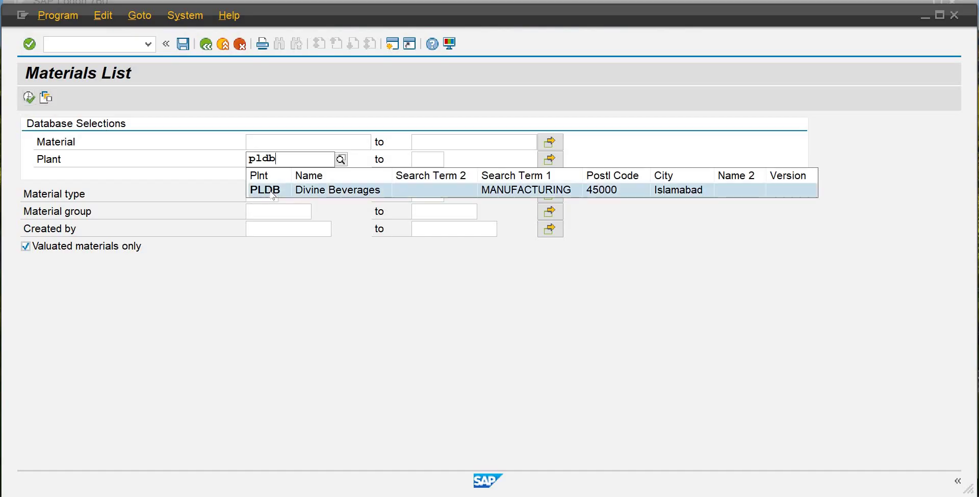
pyautogui.click(273, 193)
pyautogui.click(28, 97)
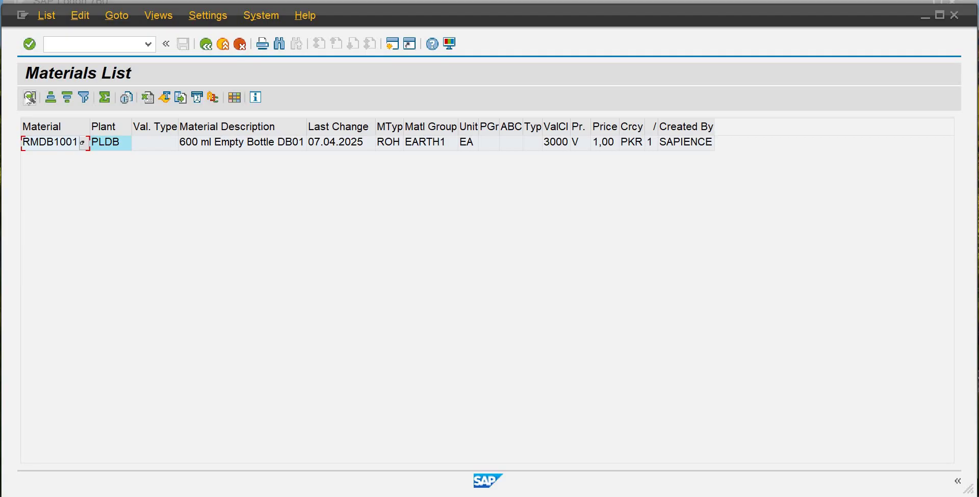
# - Return to the selection screen and run the materials list for plant PL02 (Ajax)
pyautogui.click(206, 45)
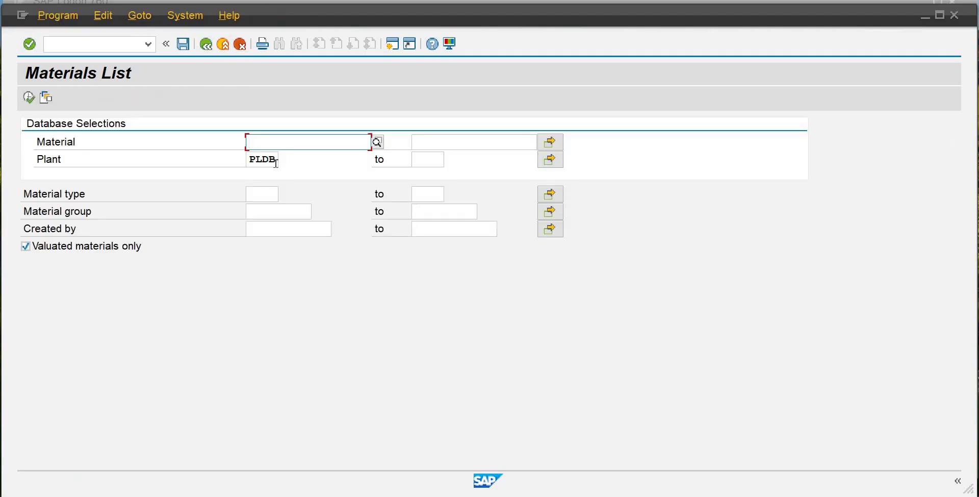
pyautogui.click(276, 162)
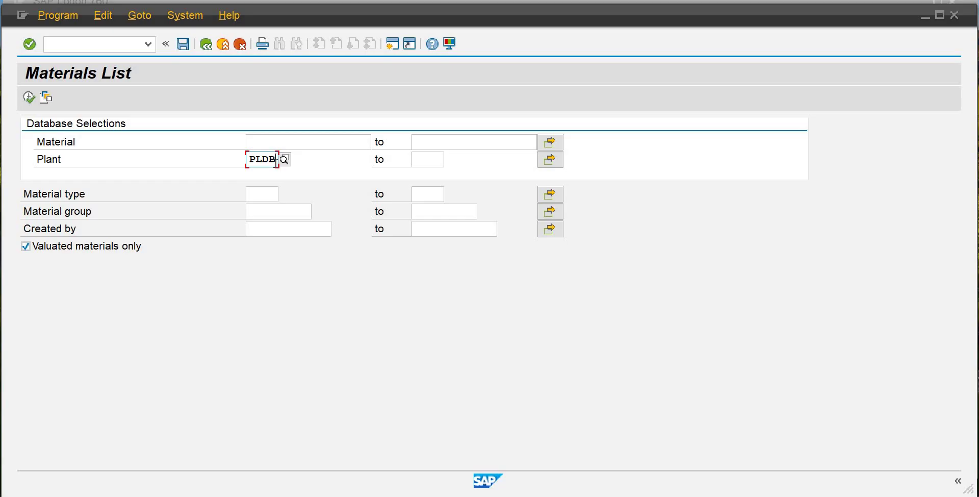
pyautogui.press('BackSpace')
pyautogui.press('BackSpace')
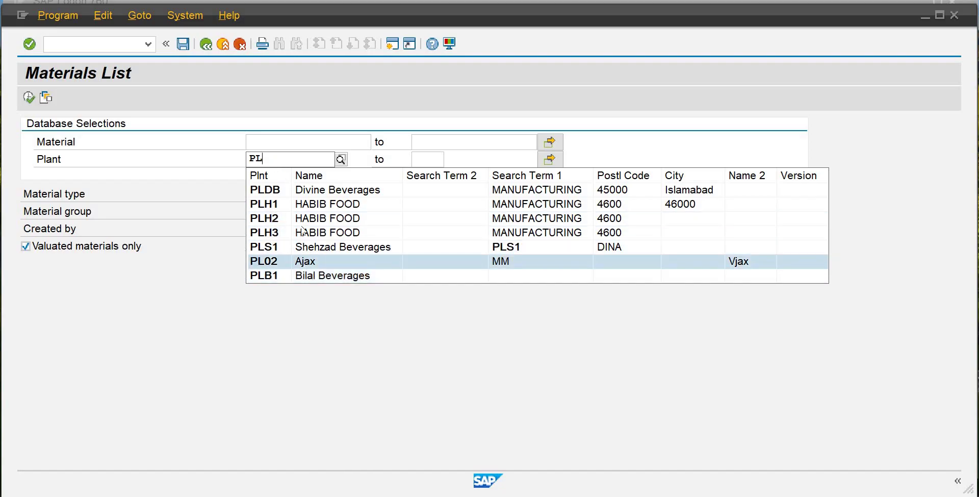
pyautogui.click(298, 261)
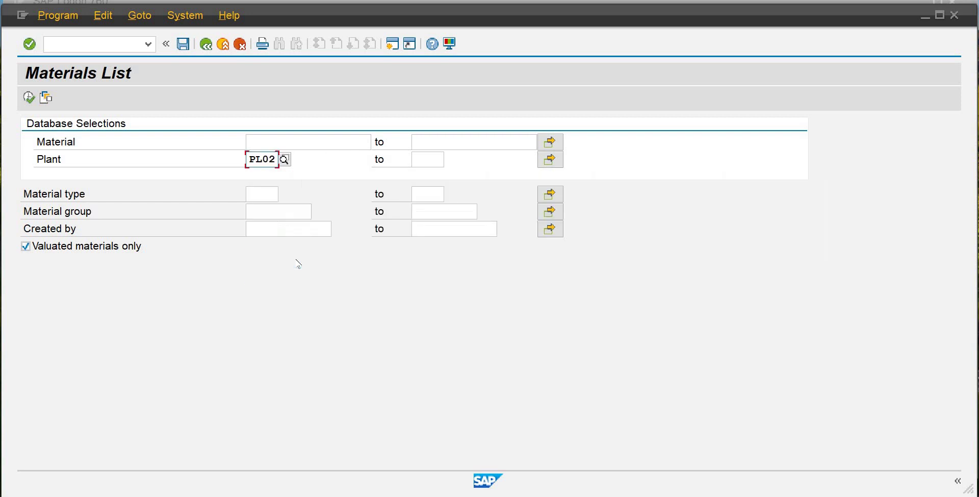
pyautogui.click(29, 98)
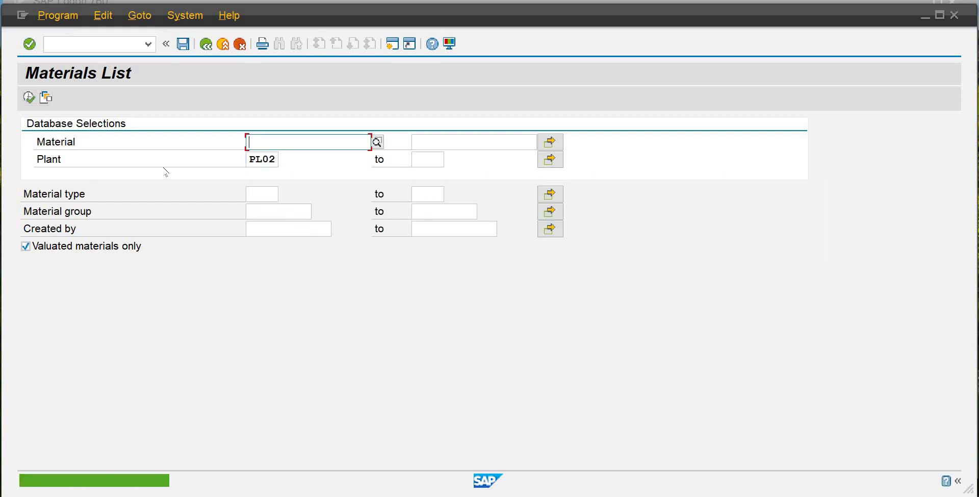
# - Change the plant to PLH1 (HABIB FOOD) and run the materials list
pyautogui.click(276, 159)
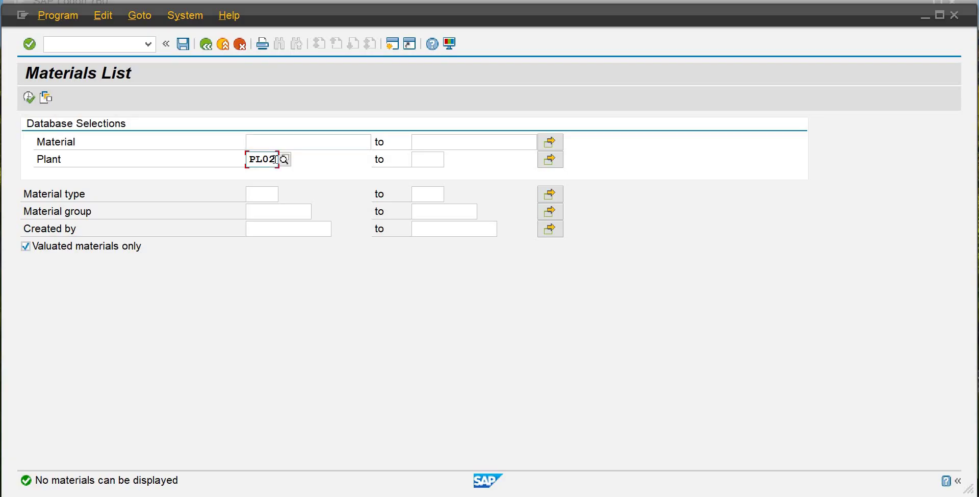
pyautogui.press('BackSpace')
pyautogui.press('BackSpace')
pyautogui.press('BackSpace')
pyautogui.press('BackSpace')
pyautogui.write('pl')
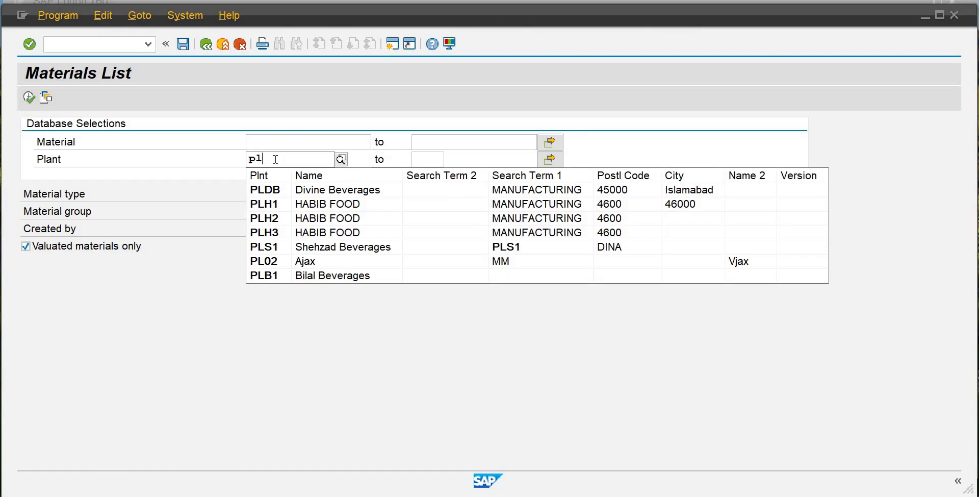
pyautogui.click(314, 204)
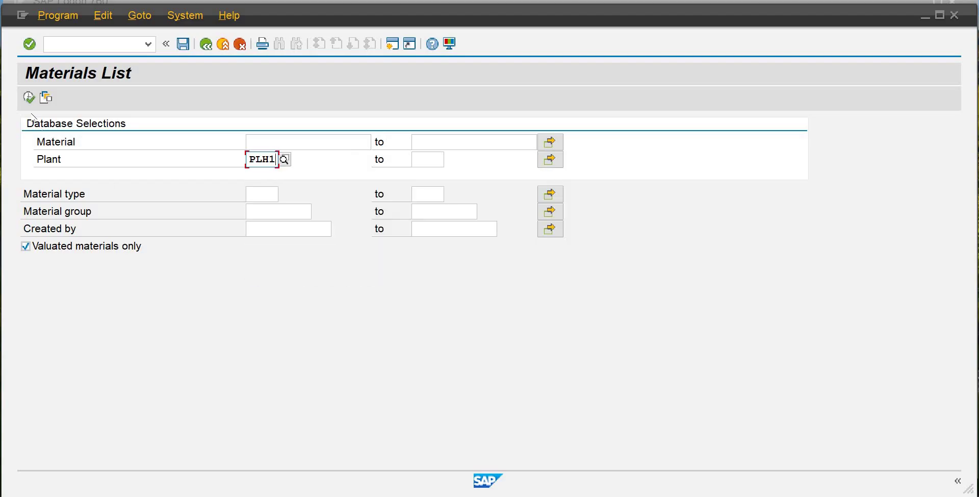
pyautogui.click(28, 98)
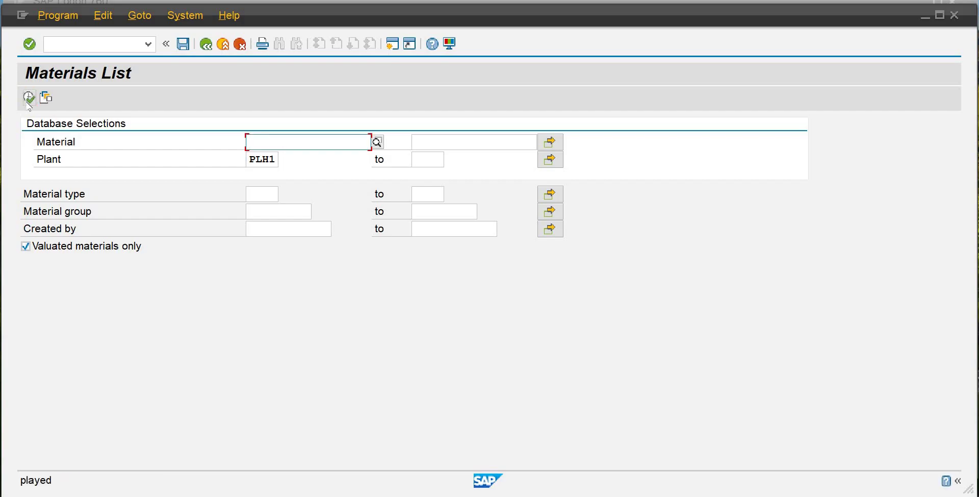
# - Run the materials list for plant PLS1 (Shehzad Beverages) and return to SAP Easy Access
pyautogui.click(278, 159)
pyautogui.press('BackSpace')
pyautogui.press('BackSpace')
pyautogui.press('BackSpace')
pyautogui.press('BackSpace')
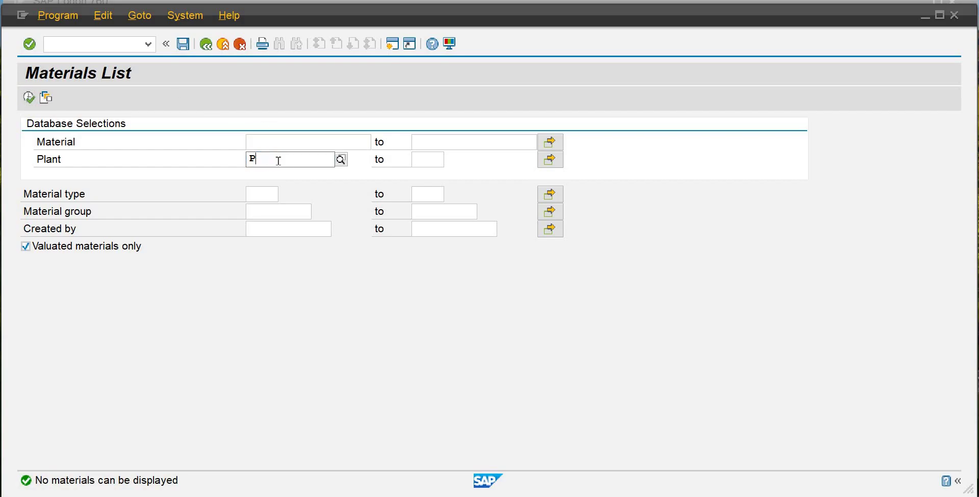
pyautogui.write('pl')
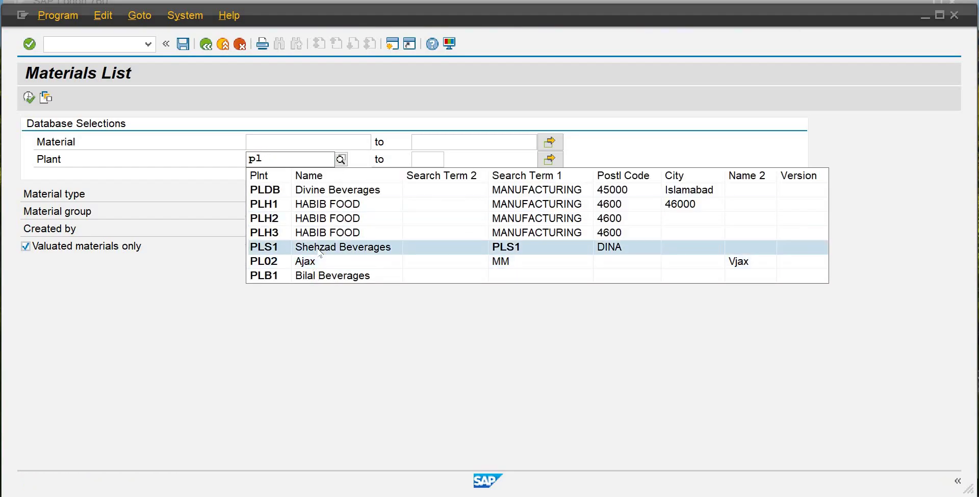
pyautogui.click(320, 247)
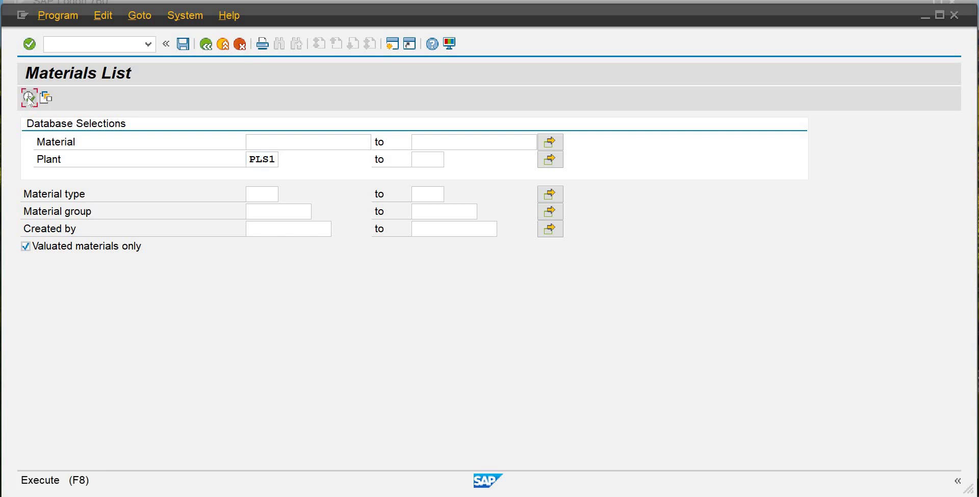
pyautogui.click(29, 97)
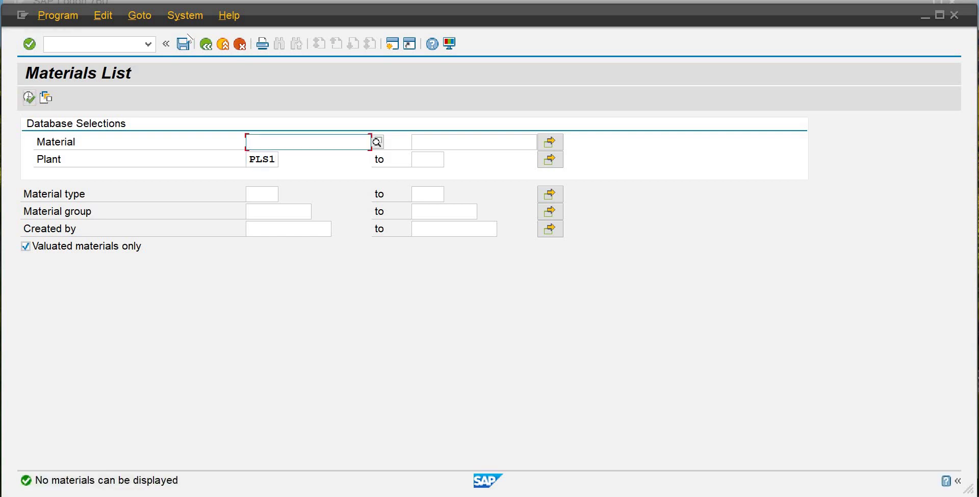
pyautogui.click(208, 45)
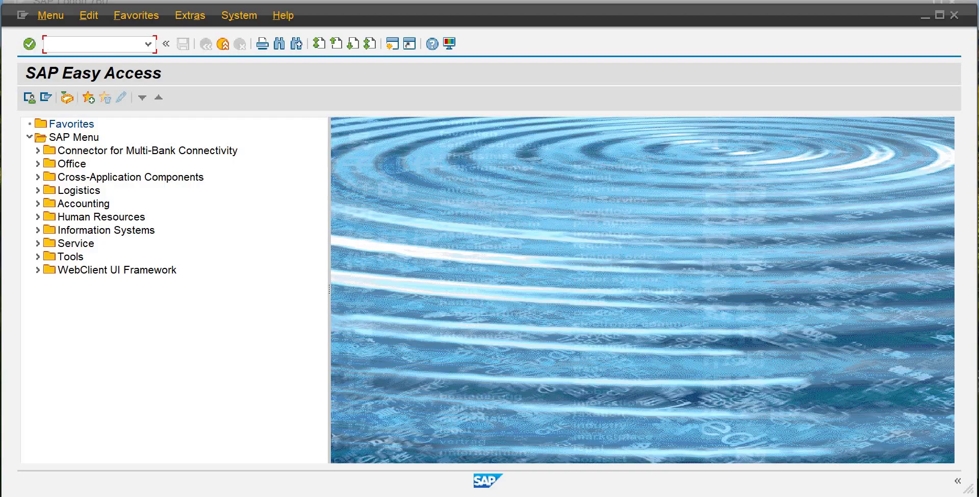
# - Open the purchasing supplier list with transaction MKVZ and leave it with /n for SAP Easy Access
pyautogui.write('mkvz')
pyautogui.press('Return')
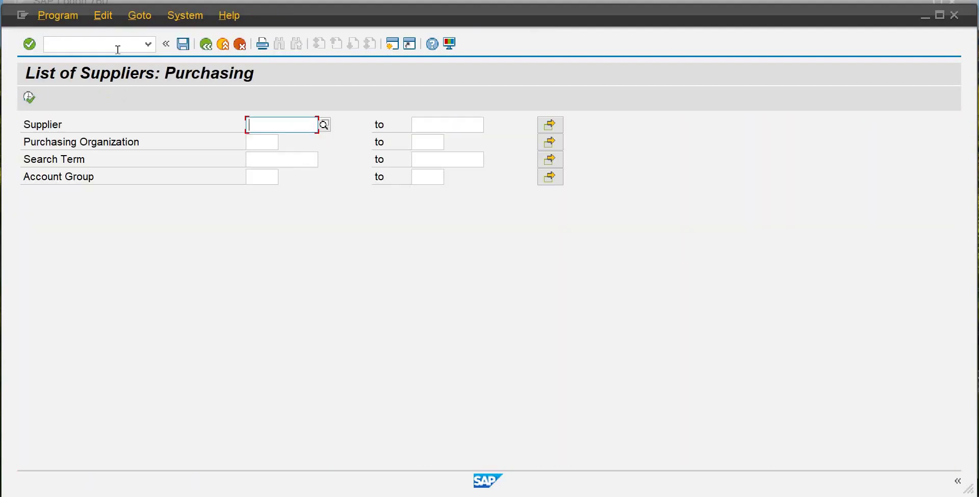
pyautogui.click(118, 50)
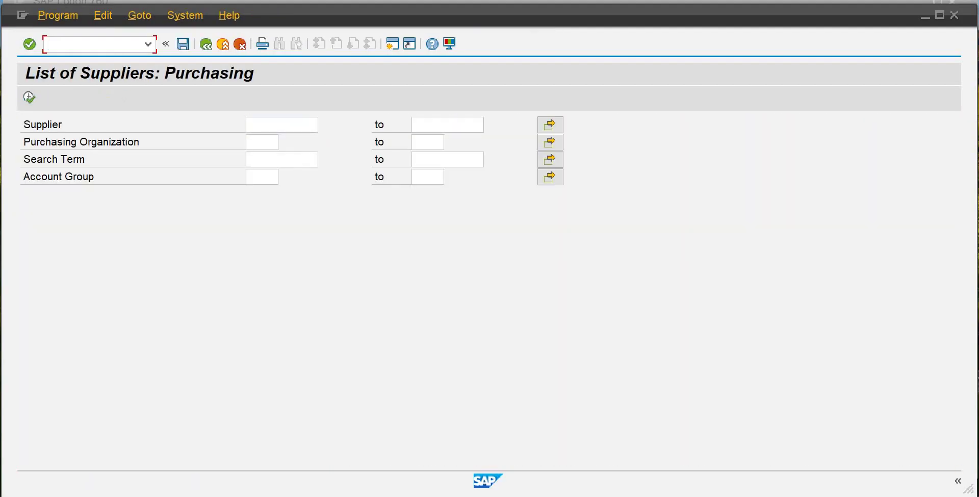
pyautogui.write('/n')
pyautogui.press('Return')
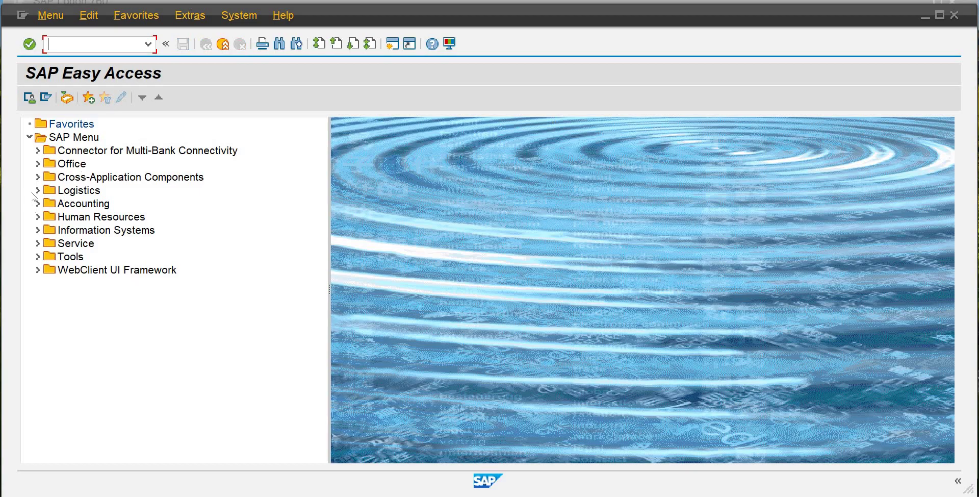
# - Open ME51N - Create from the Purchase Requisition folder under Logistics, Materials Management, Purchasing
pyautogui.click(38, 190)
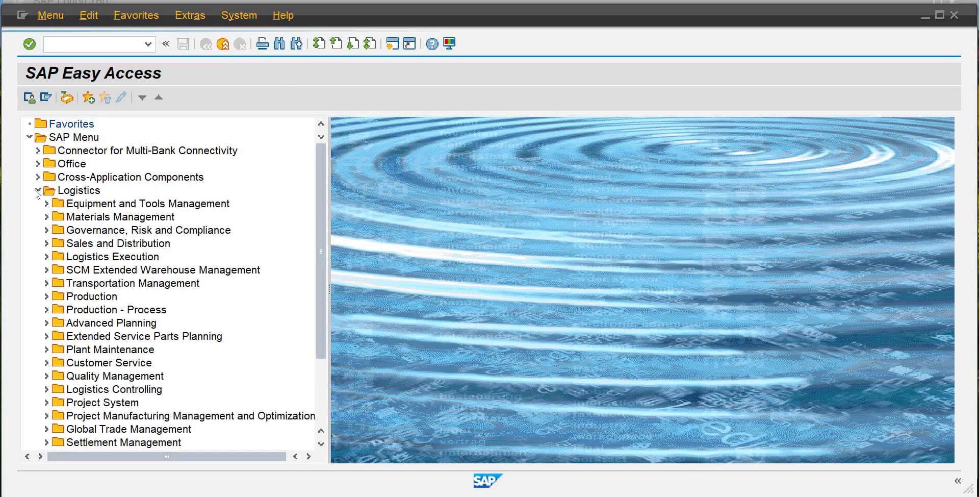
pyautogui.click(47, 217)
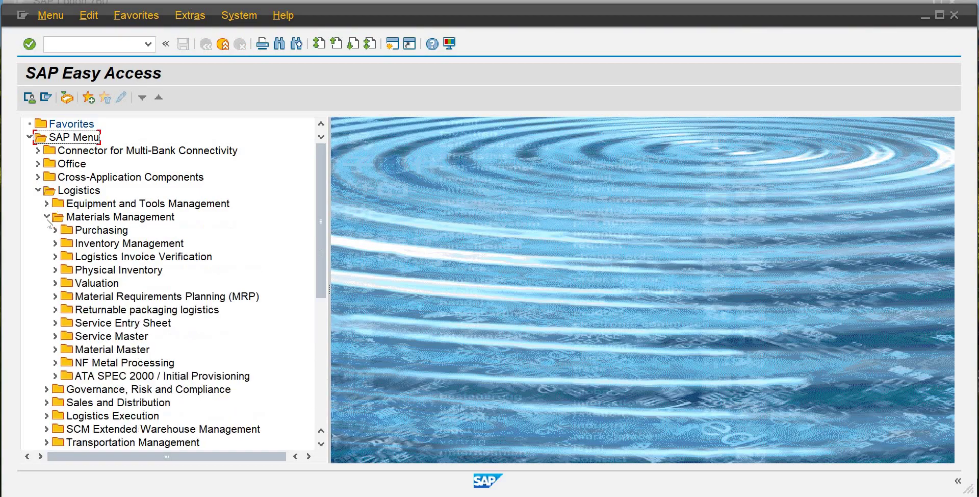
pyautogui.click(56, 230)
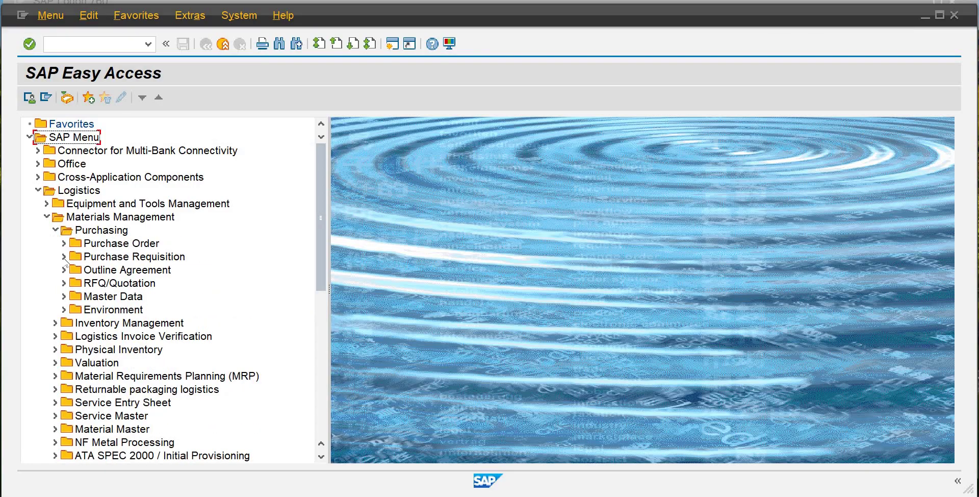
pyautogui.click(63, 256)
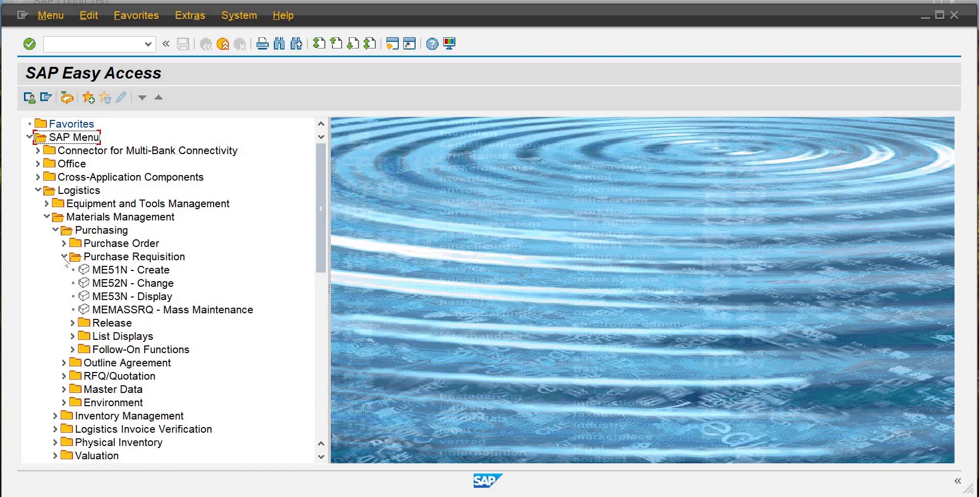
pyautogui.doubleClick(106, 270)
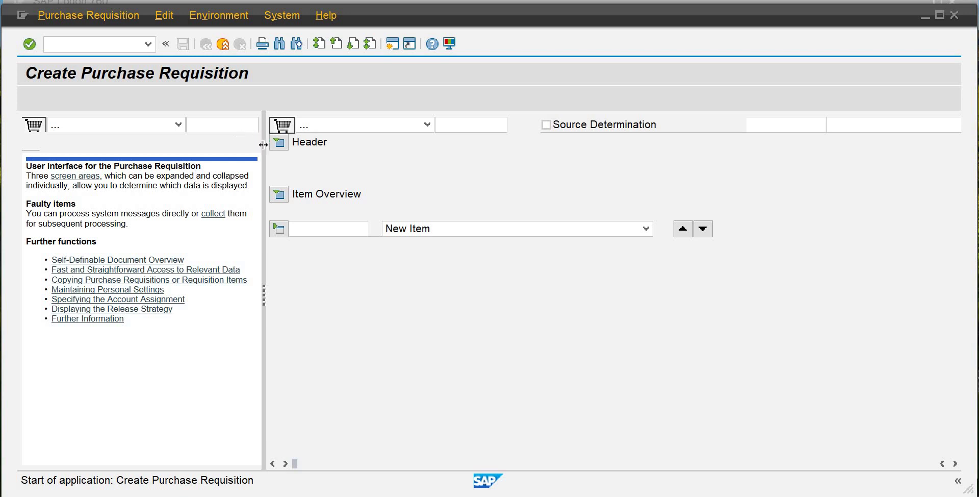
# - Close the help area and expand the Header and Item Overview sections of the purchase requisition
pyautogui.click(147, 124)
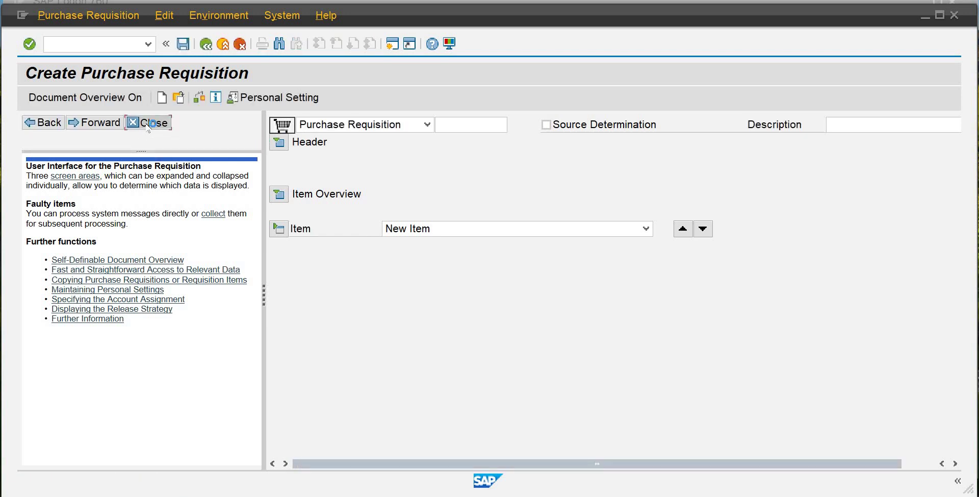
pyautogui.click(30, 145)
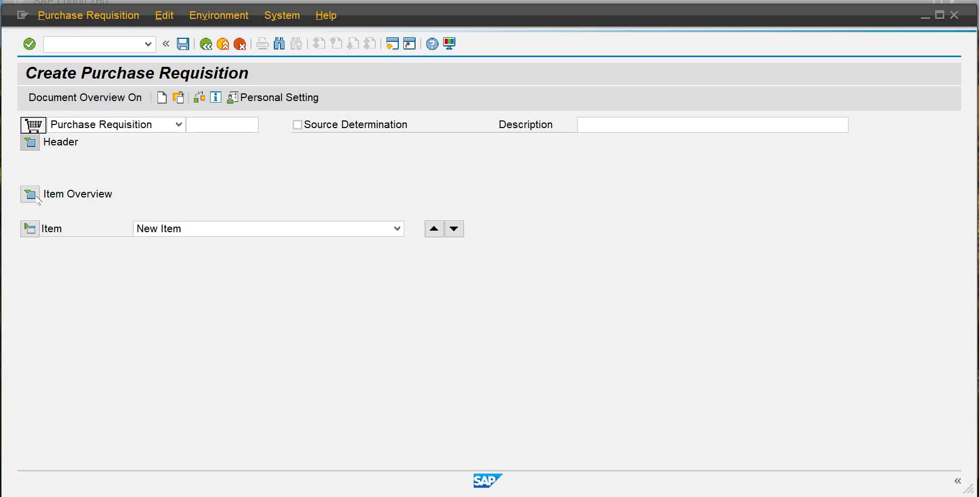
pyautogui.click(36, 315)
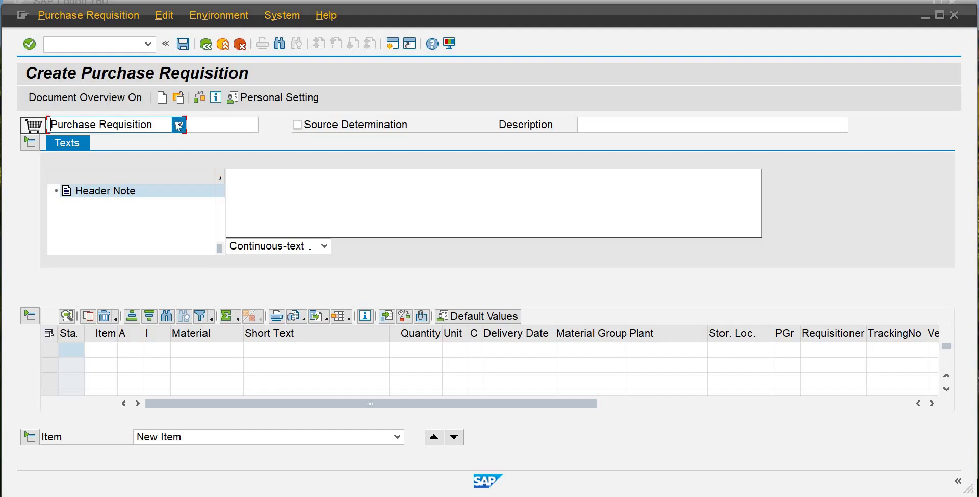
# - Enter 10 as the item number in the first row of the item overview
pyautogui.click(110, 355)
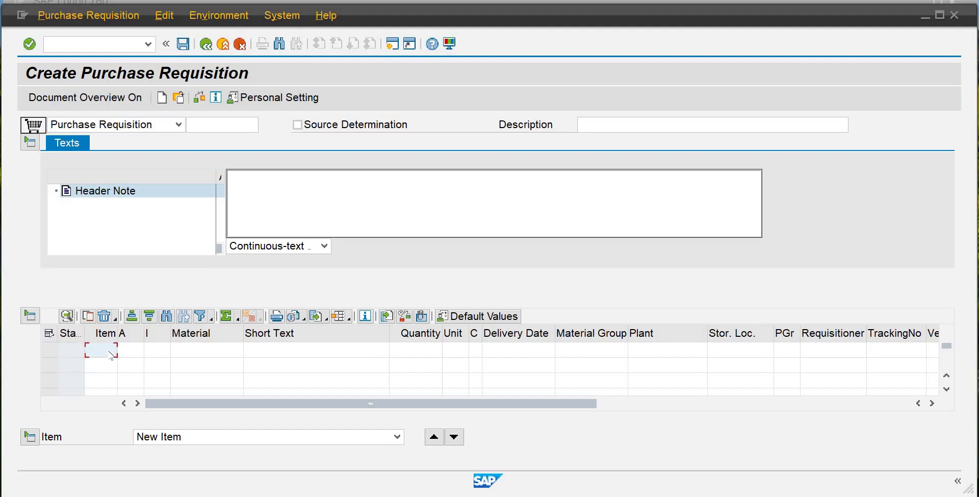
pyautogui.write('10')
pyautogui.press('Tab')
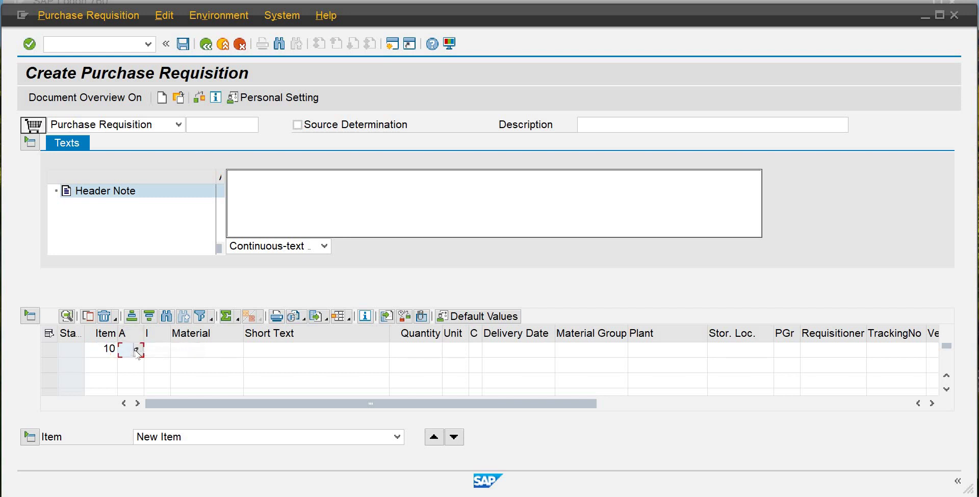
# - Assign account assignment category F (Order) and the Standard item category to item 10
pyautogui.click(136, 349)
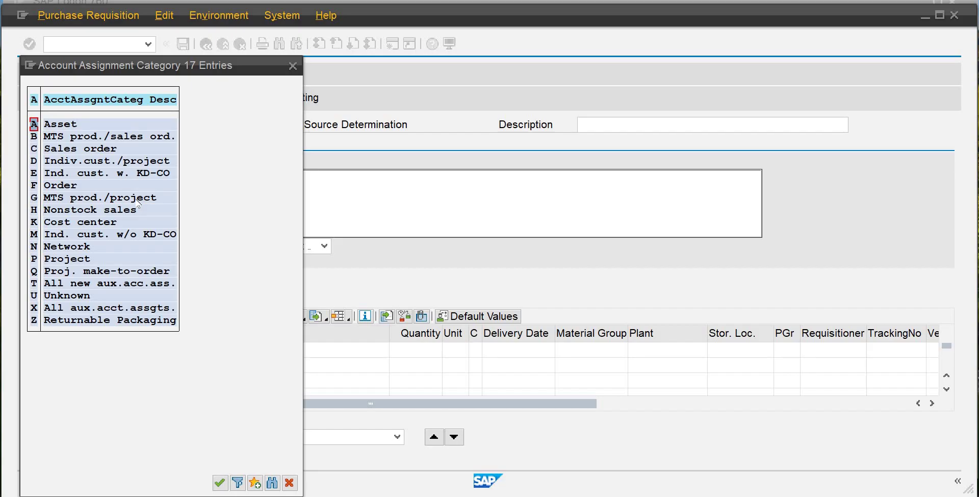
pyautogui.doubleClick(67, 187)
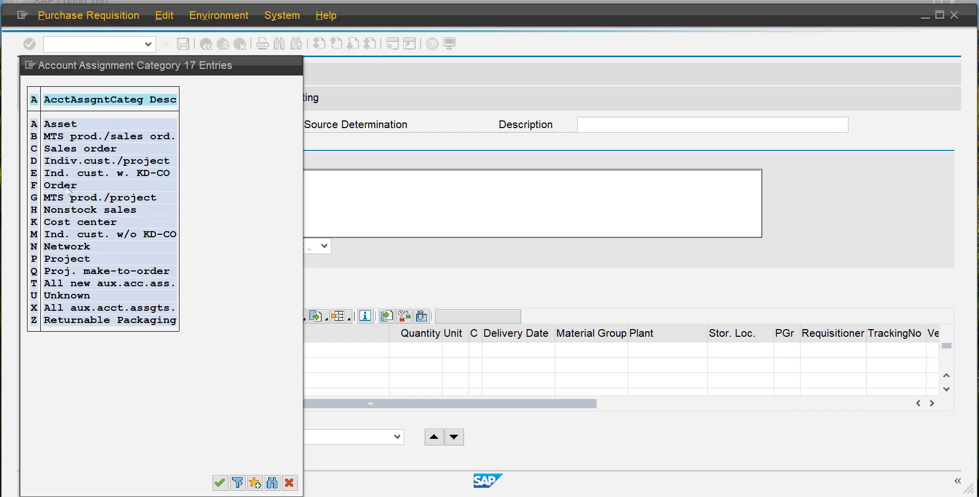
pyautogui.press('Tab')
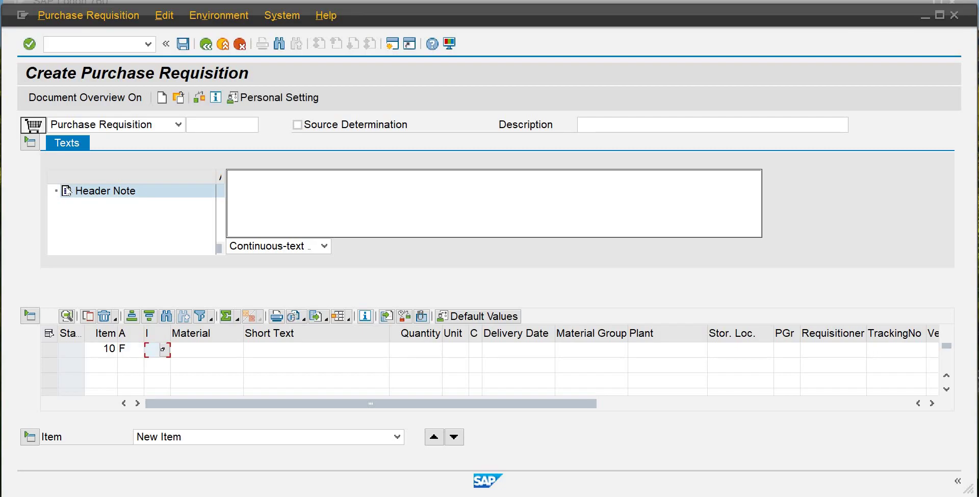
pyautogui.click(163, 350)
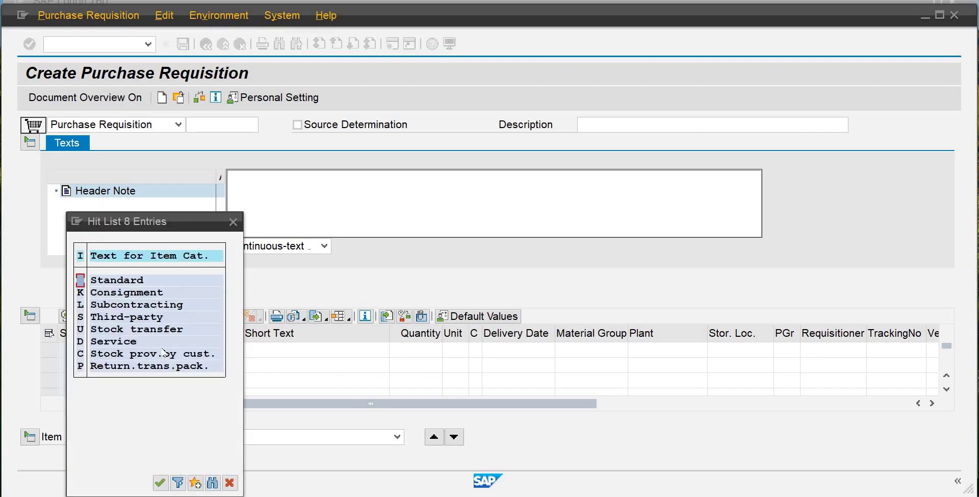
pyautogui.doubleClick(134, 284)
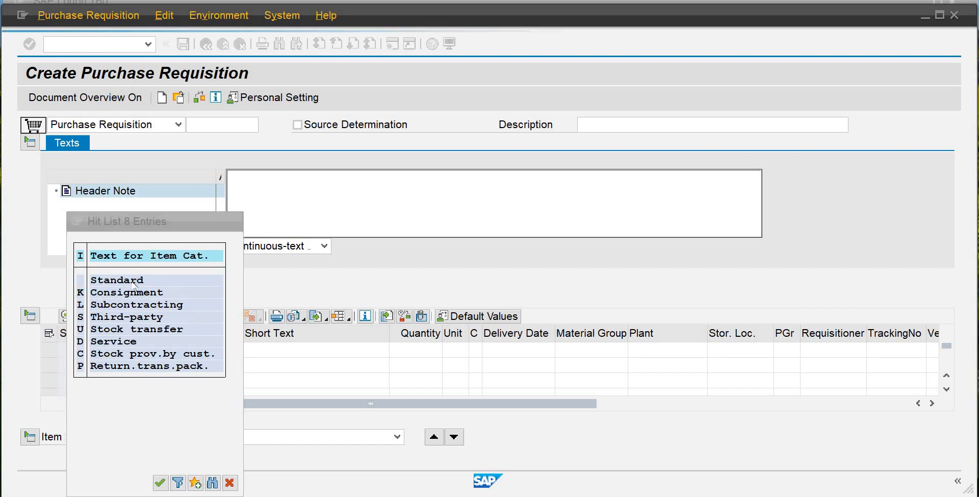
pyautogui.press('Tab')
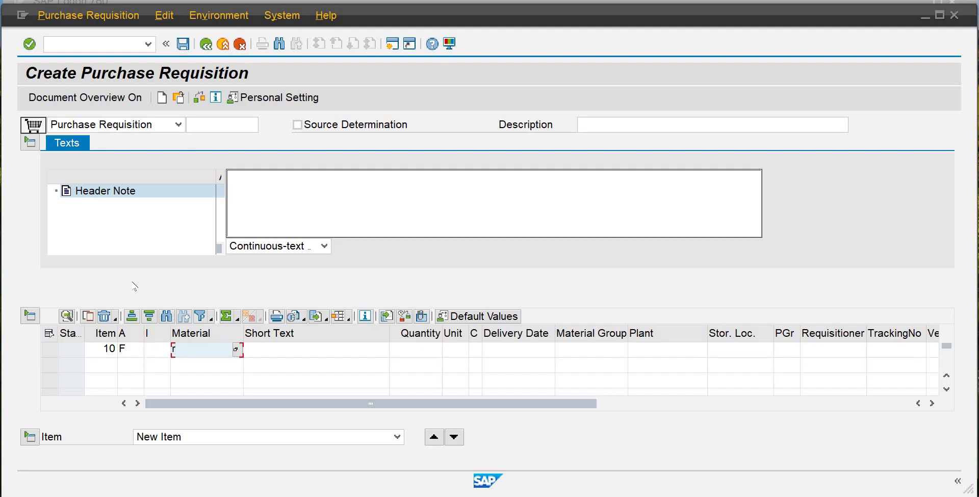
# - Enter rmdb1001 as the material of item 10 and leave its short text blank
pyautogui.write('mdb1001')
pyautogui.press('Tab')
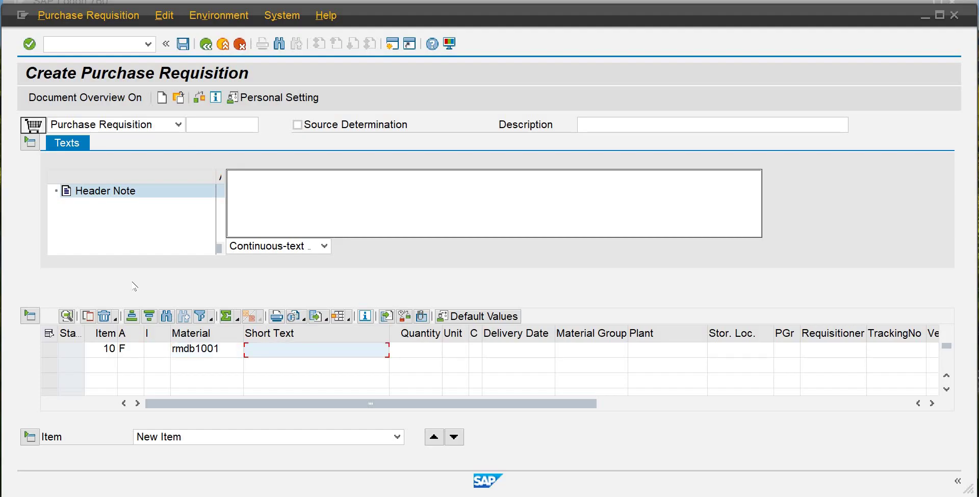
pyautogui.press('Tab')
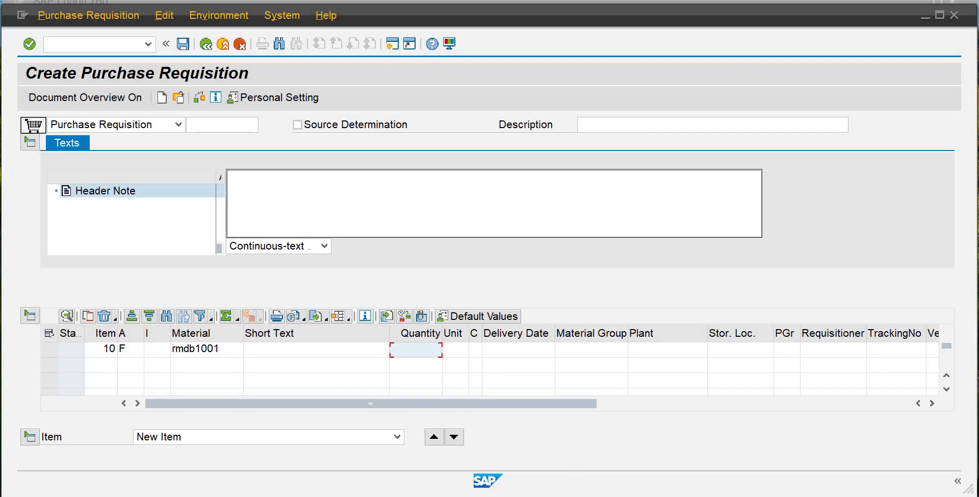
# - Switch to the Word project document, examine the raw material codes and planned bottle sales, and return to the SAP purchase requisition
pyautogui.click(641, 463)
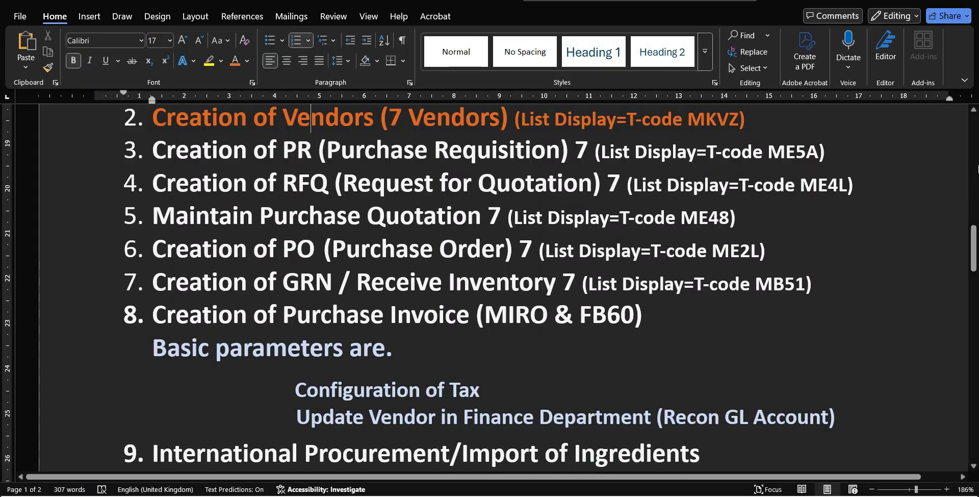
pyautogui.click(972, 151)
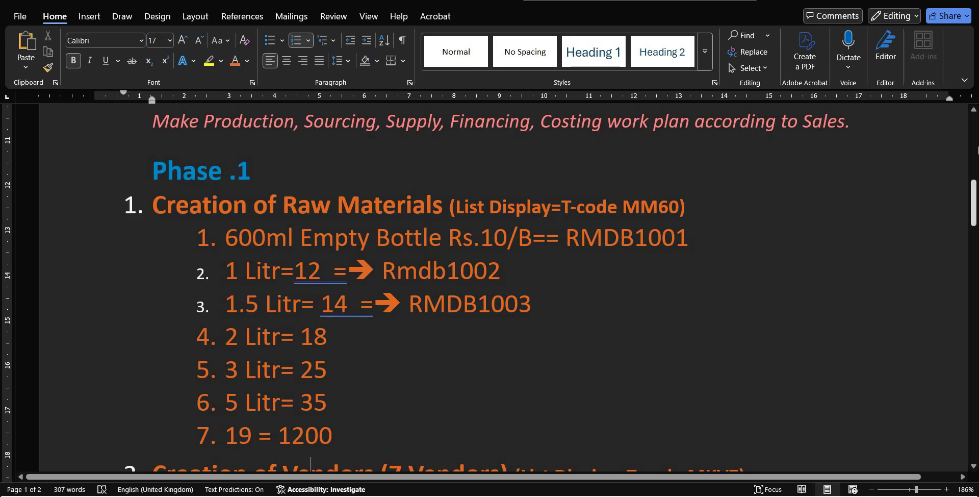
pyautogui.click(974, 127)
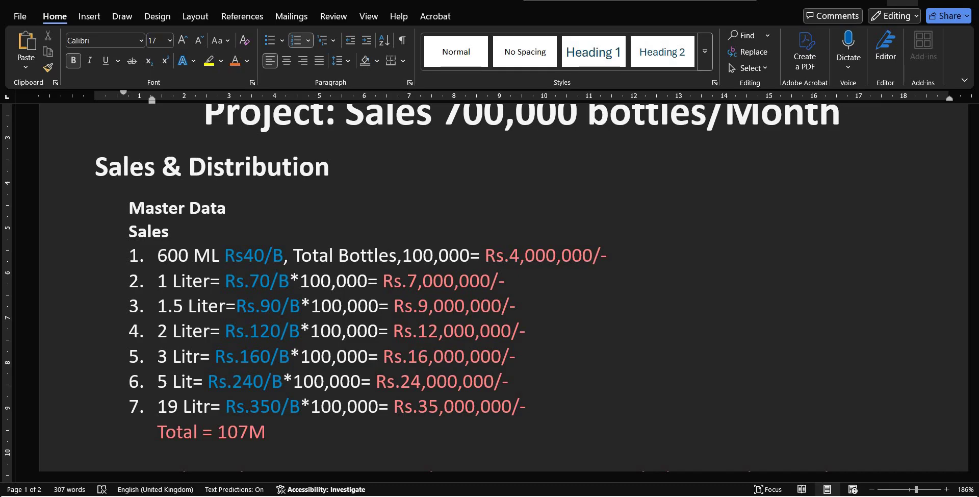
pyautogui.click(903, 2)
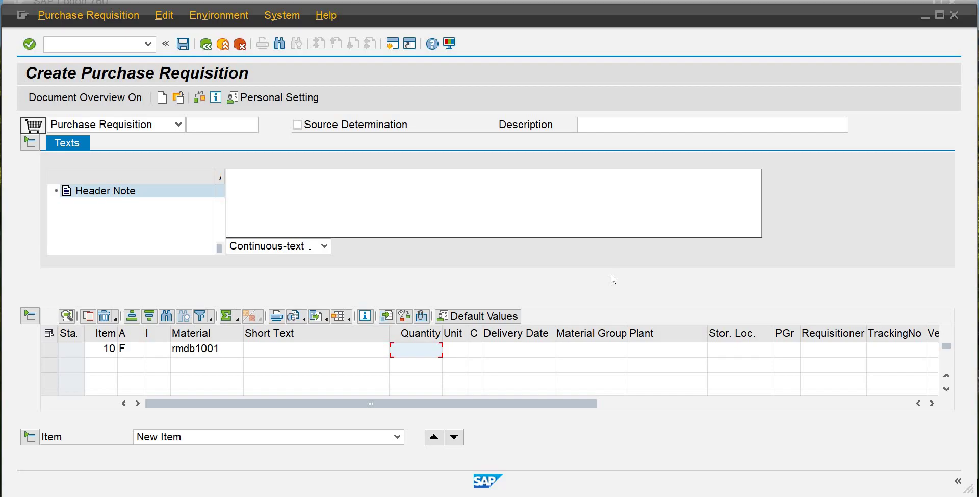
# - Set the quantity of item 10 to 105000 with the unit ea
pyautogui.click(428, 351)
pyautogui.write('105000')
pyautogui.press('Tab')
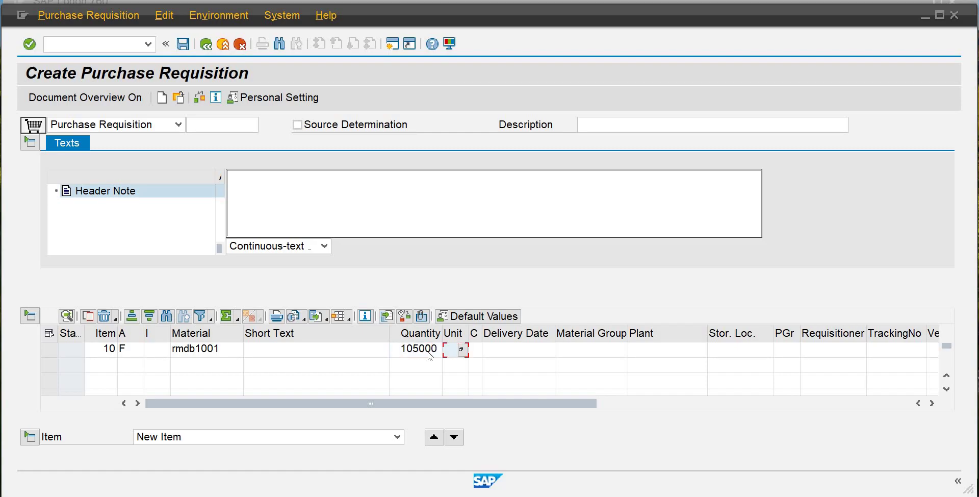
pyautogui.write('ea')
pyautogui.press('Tab')
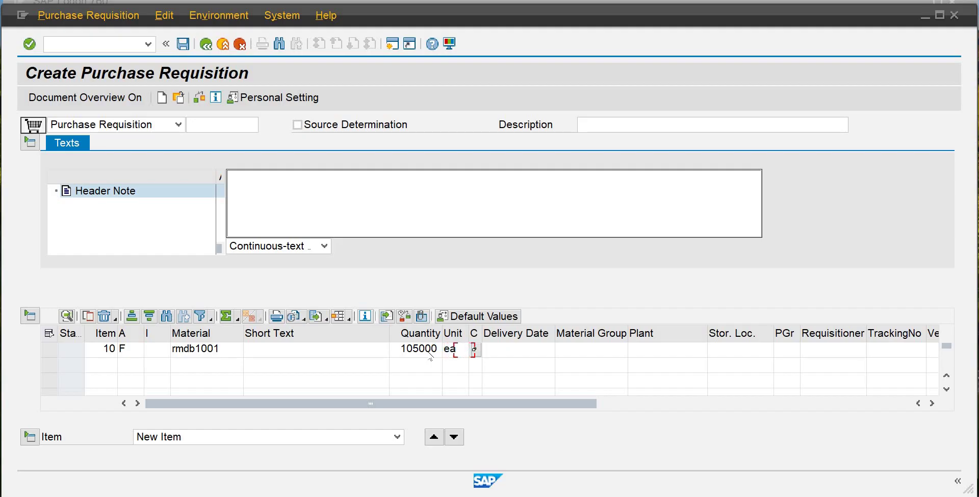
# - Skip the delivery date and find and assign material group EARTH1 (SOFT MATERIAL) from the value list for item 10
pyautogui.press('Tab')
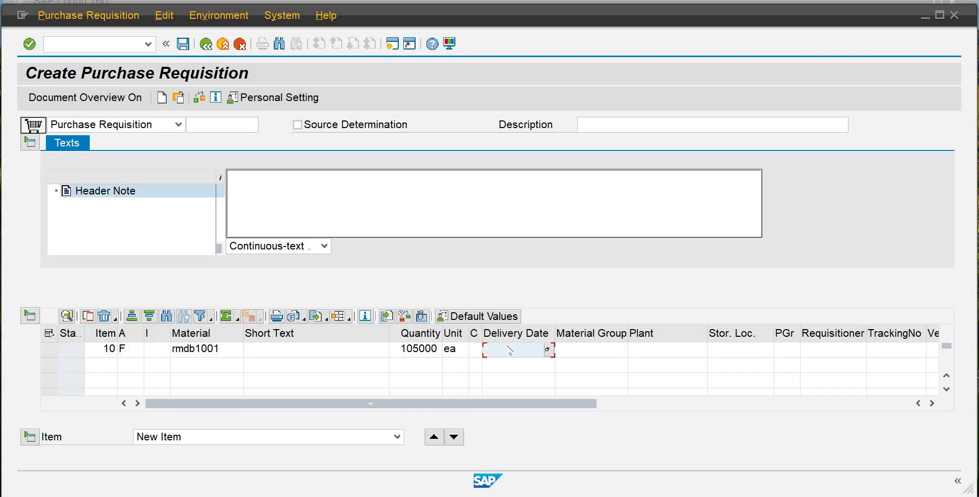
pyautogui.press('Tab')
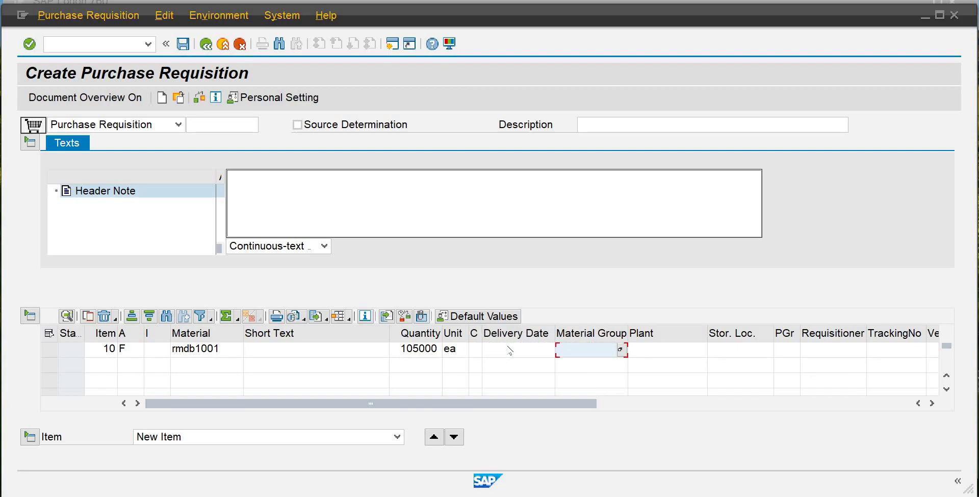
pyautogui.write('earth1')
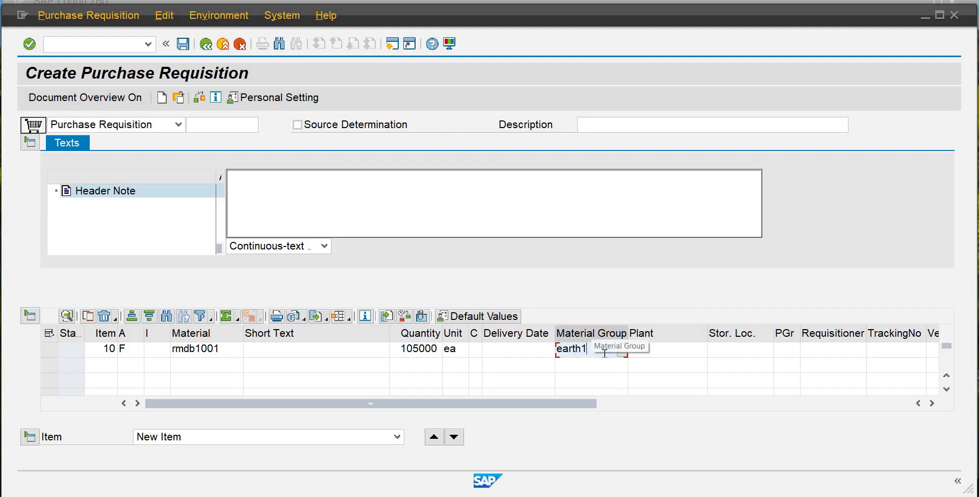
pyautogui.click(621, 350)
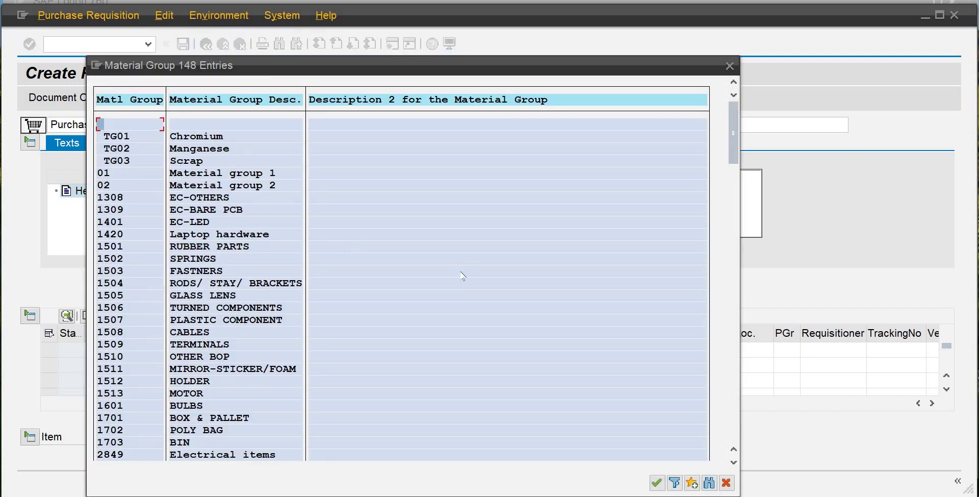
pyautogui.click(710, 482)
pyautogui.write('earthe')
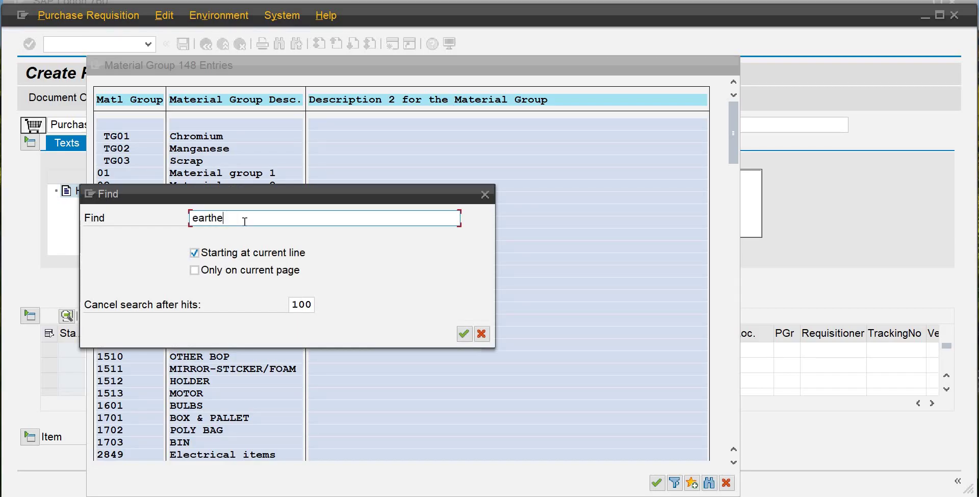
pyautogui.press('BackSpace')
pyautogui.write('1')
pyautogui.press('Return')
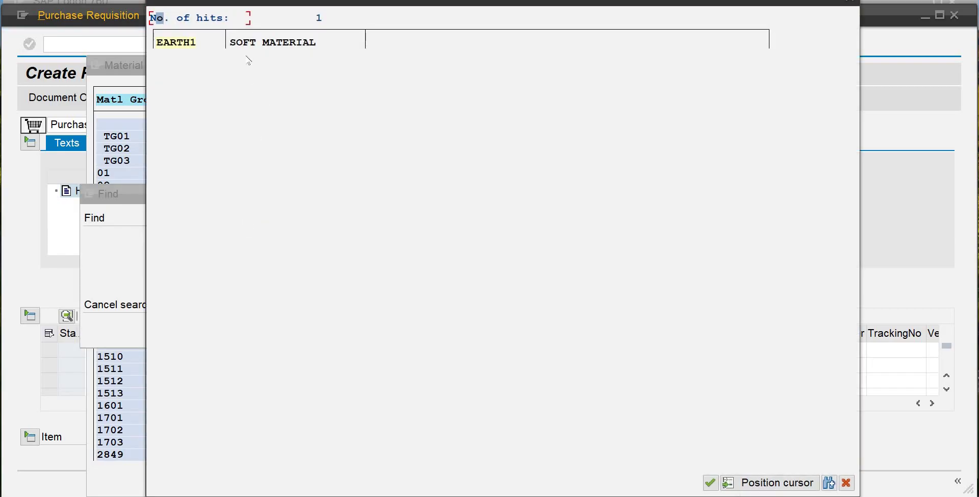
pyautogui.doubleClick(245, 43)
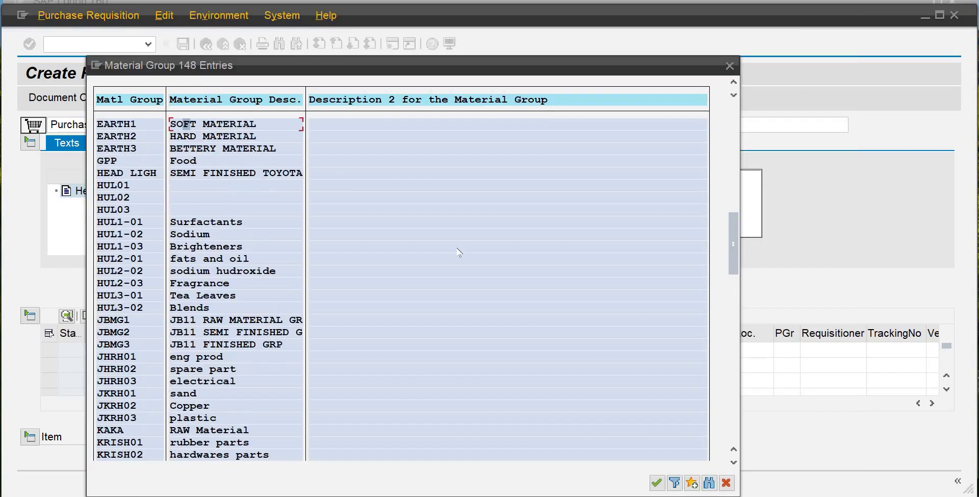
pyautogui.click(658, 481)
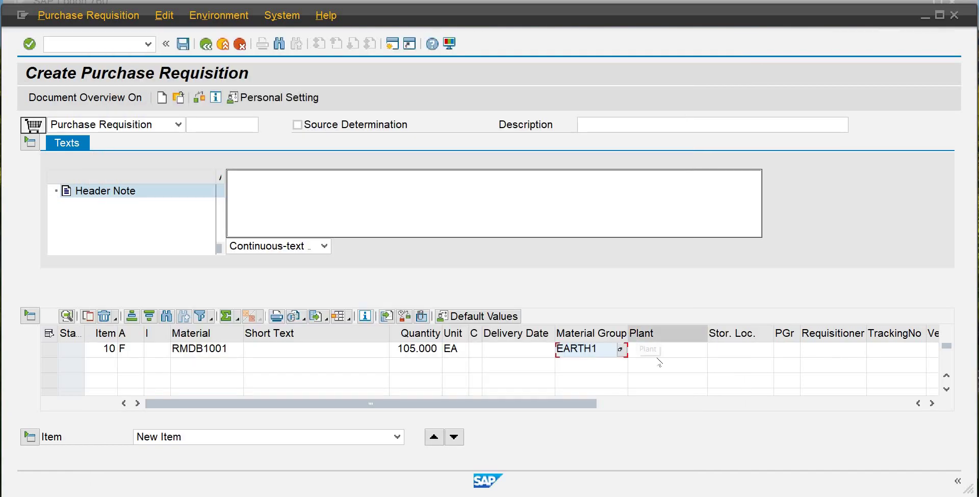
# - Enter plant pldb and storage location sl01 for item 10
pyautogui.click(660, 352)
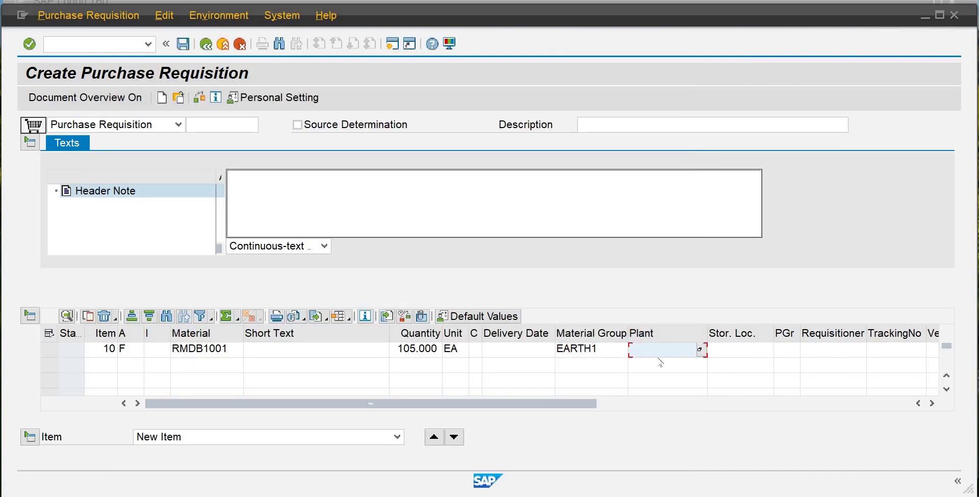
pyautogui.write('pldb')
pyautogui.press('Tab')
pyautogui.write('sl01')
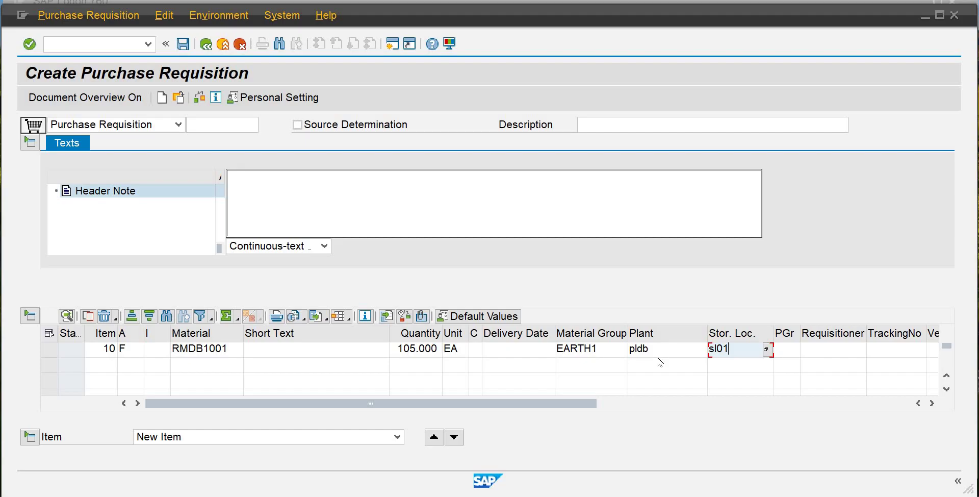
pyautogui.press('Tab')
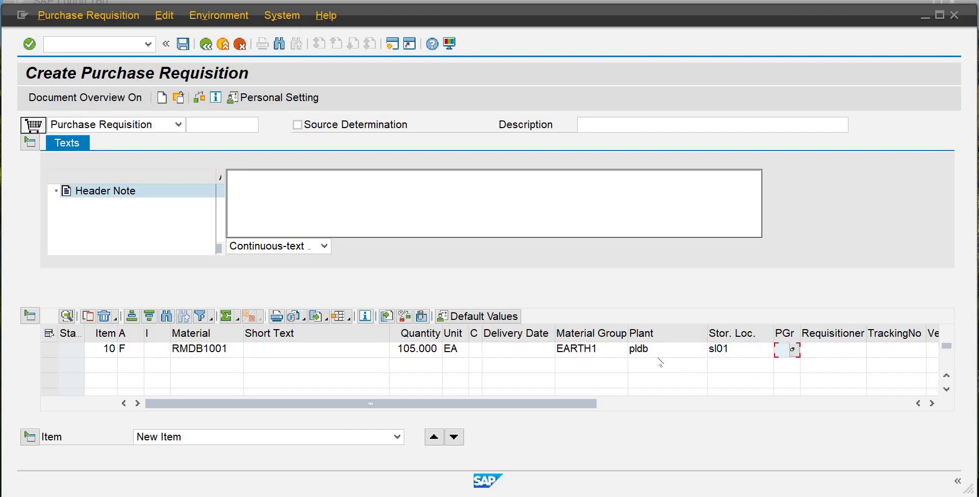
# - Leave the remaining columns of item 10 blank, validate the item, and go to the G/L Account field of its account assignment
pyautogui.press('Tab')
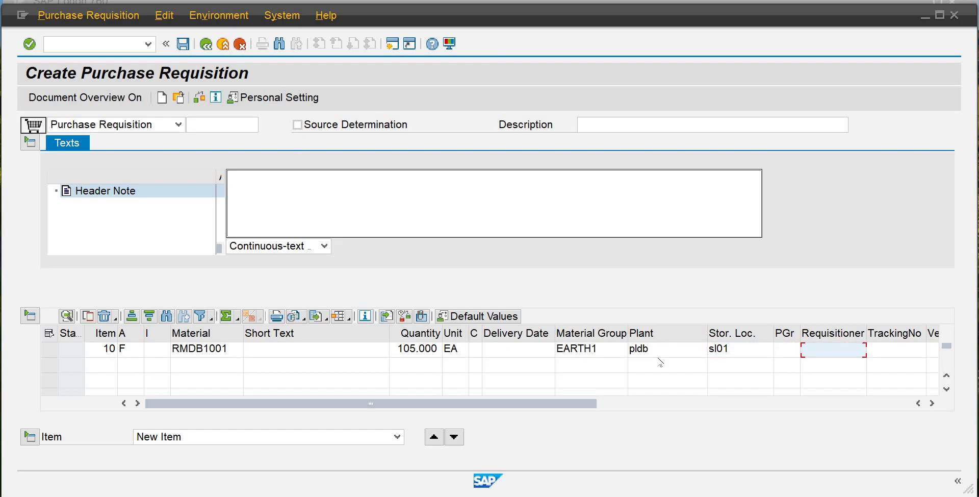
pyautogui.press('Tab')
pyautogui.press('Tab')
pyautogui.press('Tab')
pyautogui.press('Tab')
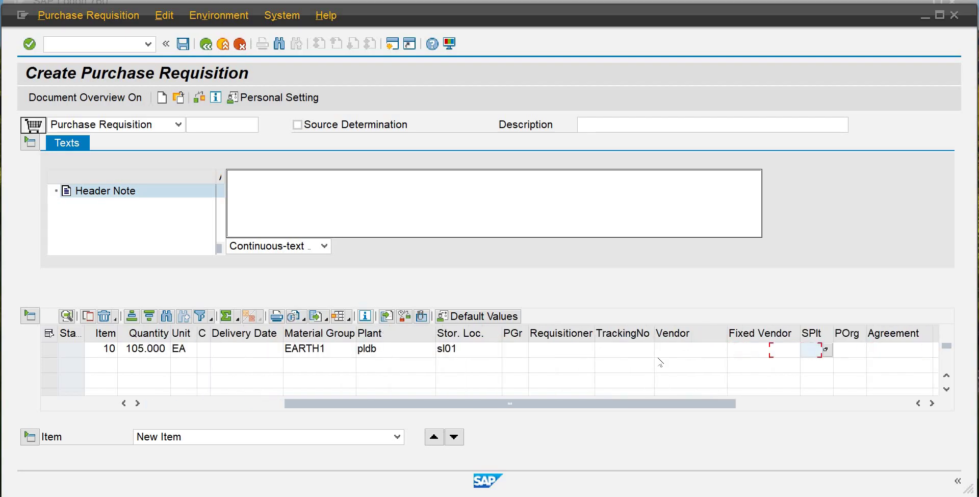
pyautogui.press('Tab')
pyautogui.press('Tab')
pyautogui.press('Tab')
pyautogui.press('Tab')
pyautogui.press('Tab')
pyautogui.press('Tab')
pyautogui.press('Tab')
pyautogui.press('Tab')
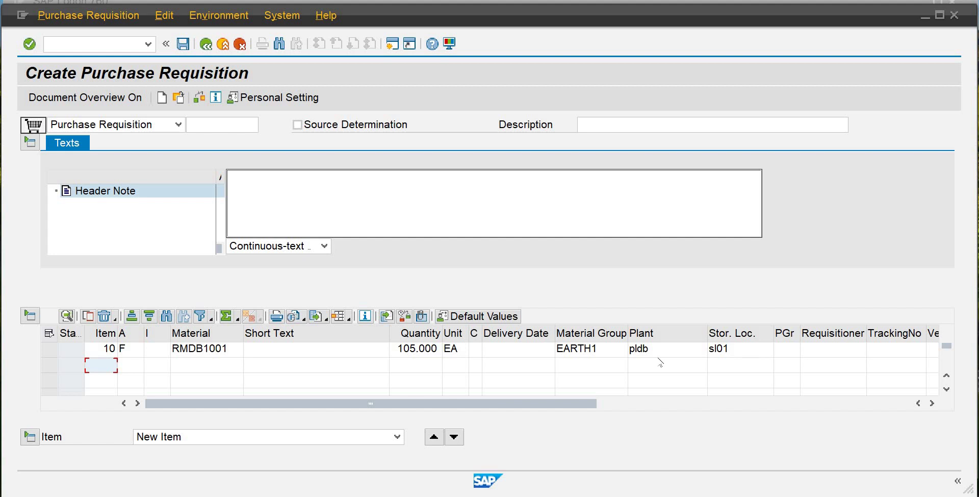
pyautogui.press('Return')
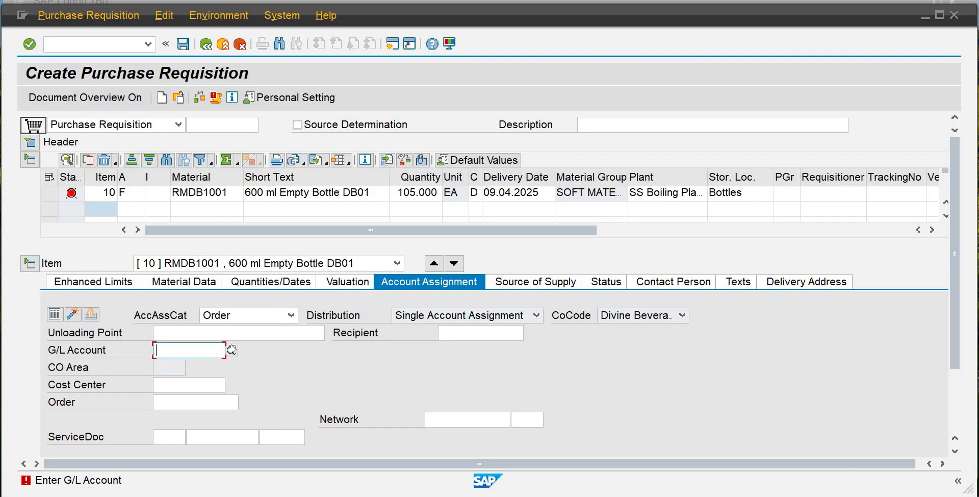
pyautogui.click(179, 386)
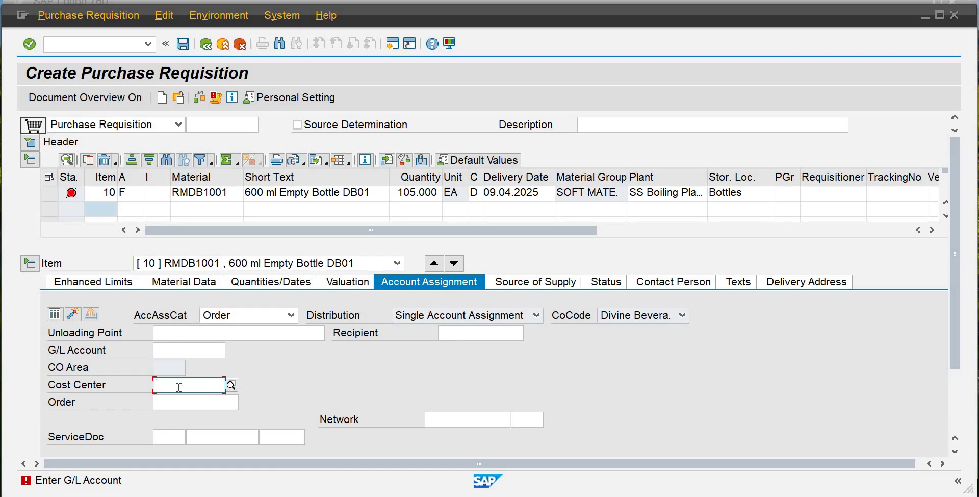
pyautogui.click(176, 351)
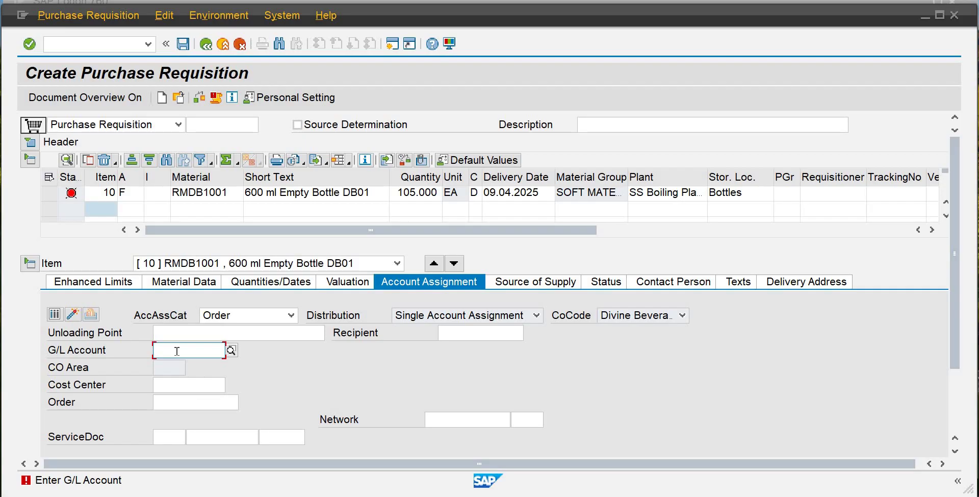
# - Open a second SAP session and launch spro to display the SAP Customizing Implementation Guide
pyautogui.click(391, 44)
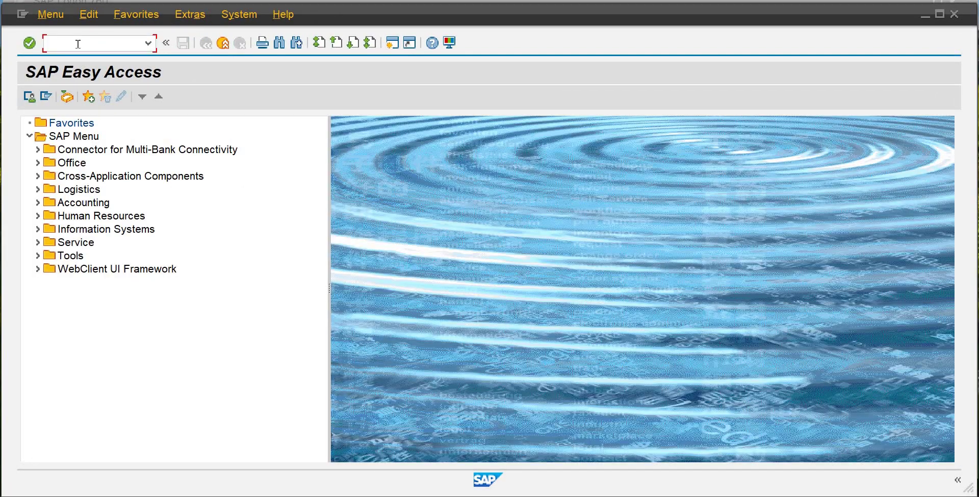
pyautogui.write('spro')
pyautogui.press('Return')
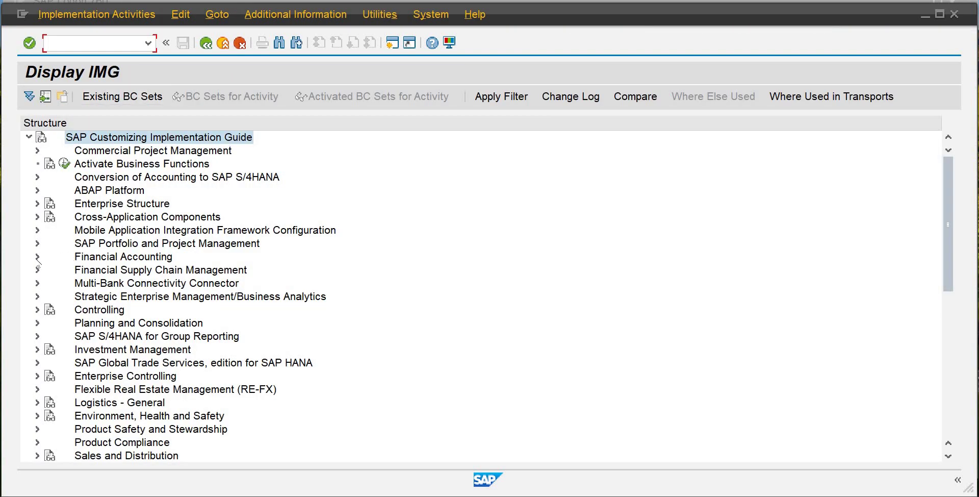
# - Open the Define Field Status Variants activity under Financial Accounting Global Settings, Ledgers, Fields
pyautogui.click(37, 256)
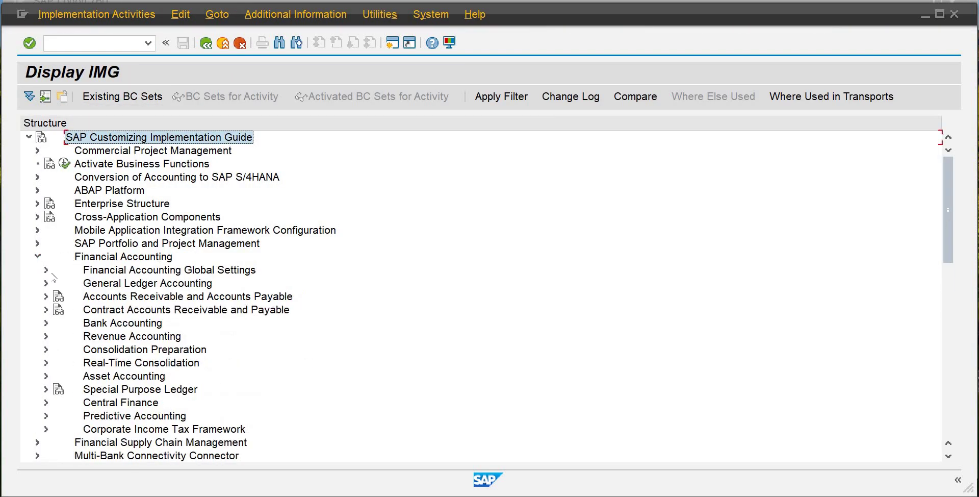
pyautogui.click(46, 270)
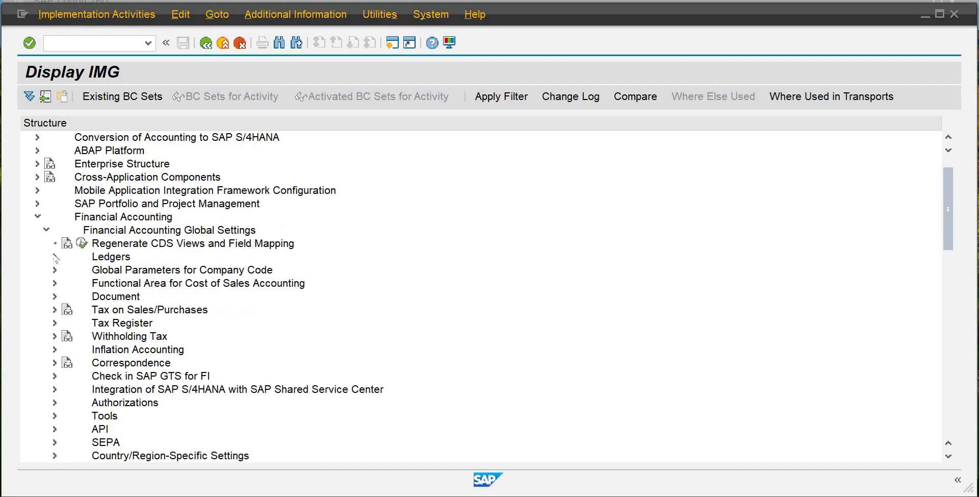
pyautogui.click(54, 256)
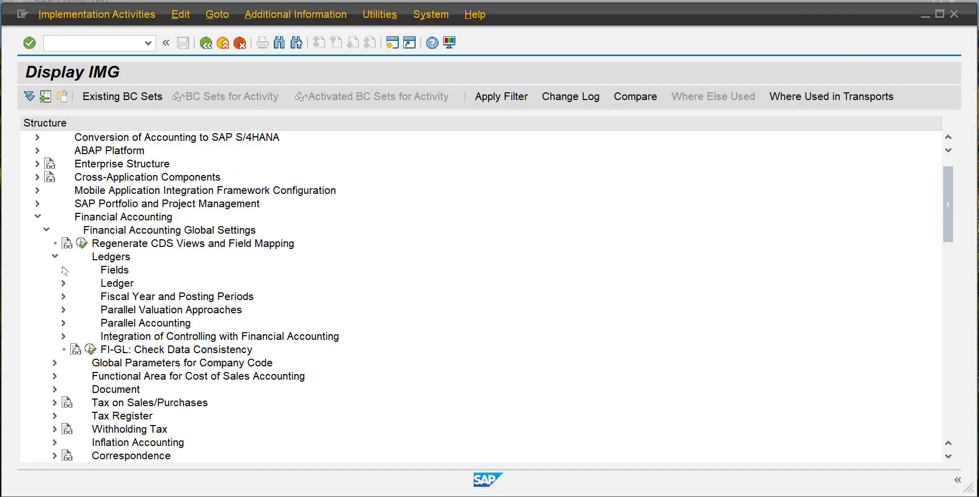
pyautogui.click(63, 270)
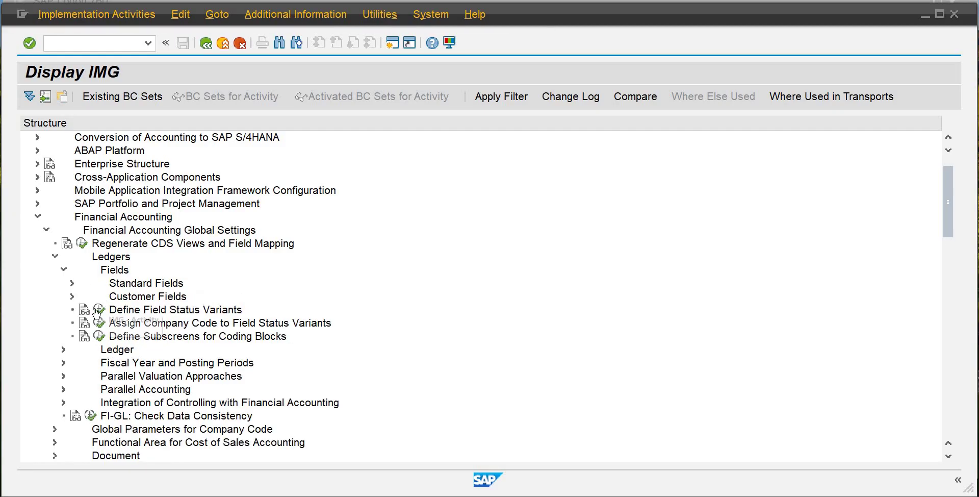
pyautogui.click(100, 309)
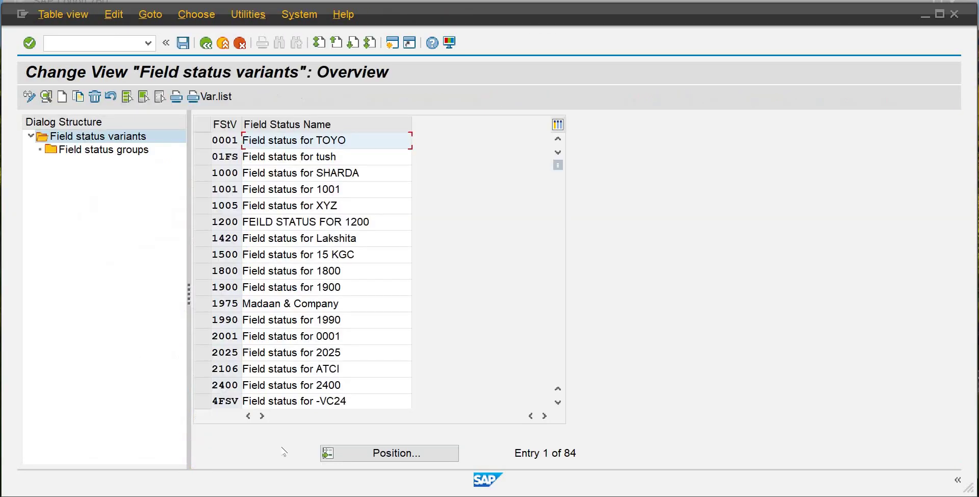
# - Locate field status variant FSTD and open its field status groups
pyautogui.click(368, 456)
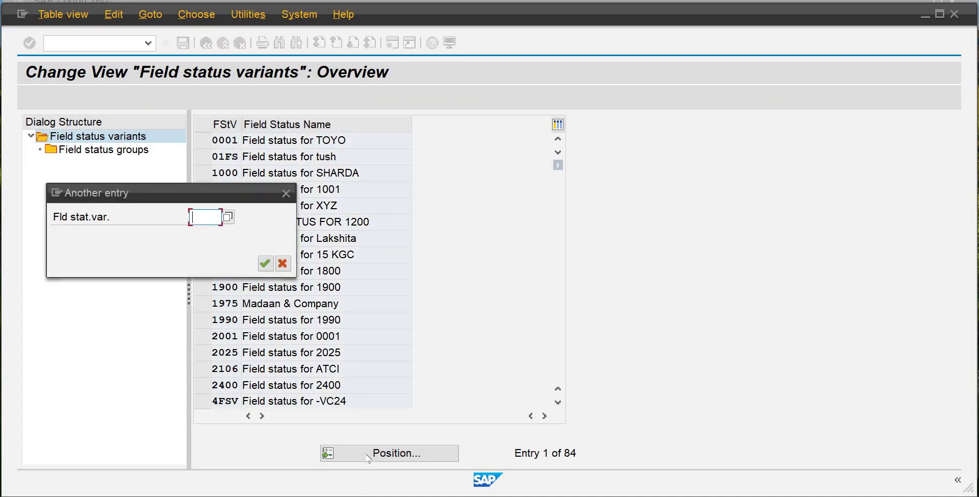
pyautogui.write('fstd')
pyautogui.press('Return')
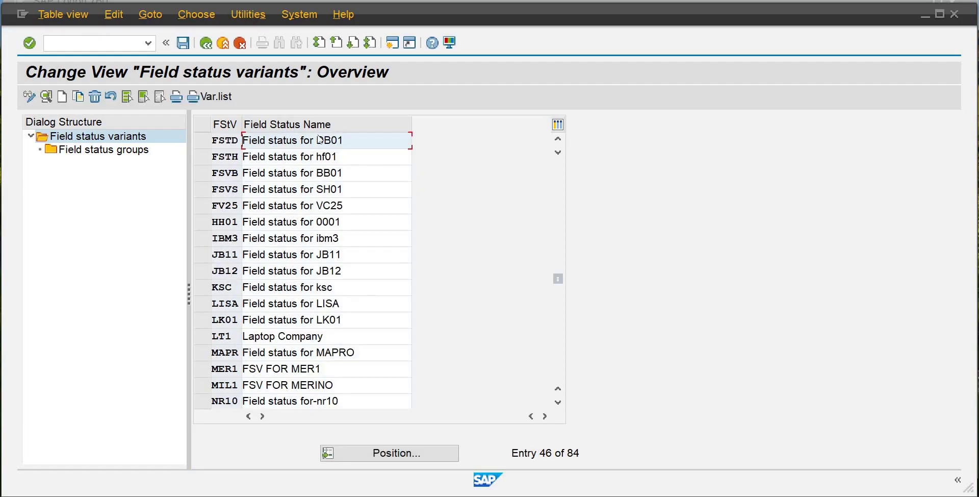
pyautogui.click(203, 140)
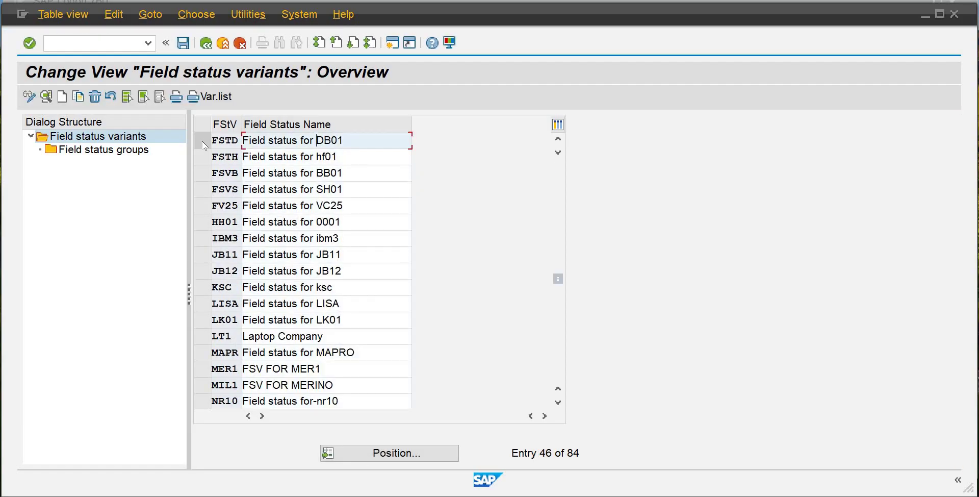
pyautogui.doubleClick(130, 150)
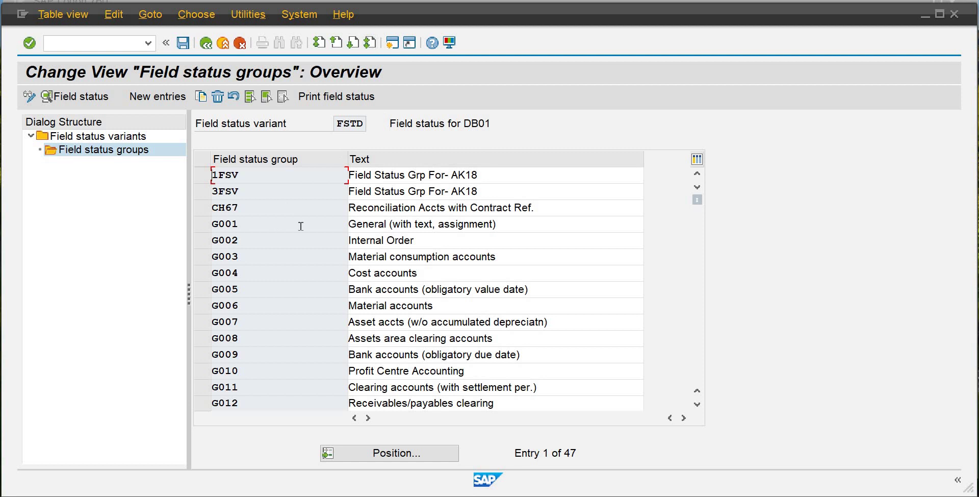
# - Set all Materials management fields of field status group G001 to optional entry
pyautogui.doubleClick(365, 224)
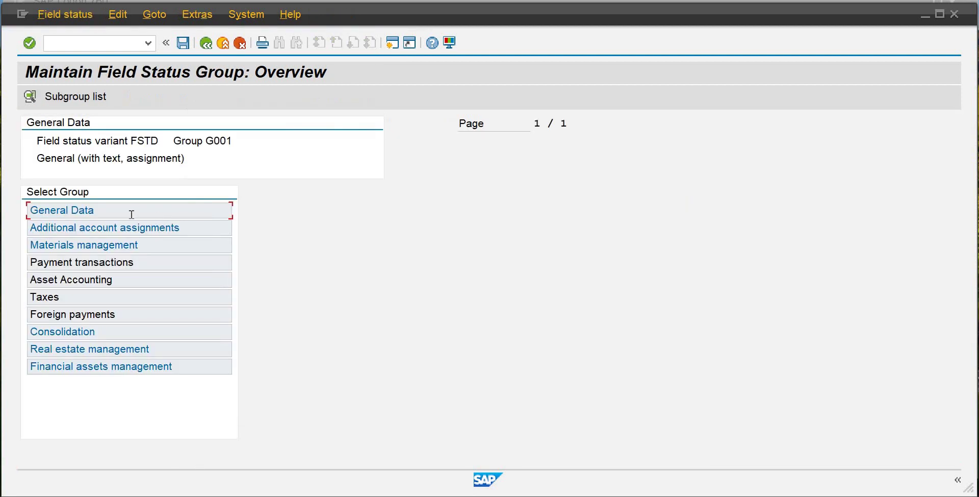
pyautogui.doubleClick(94, 244)
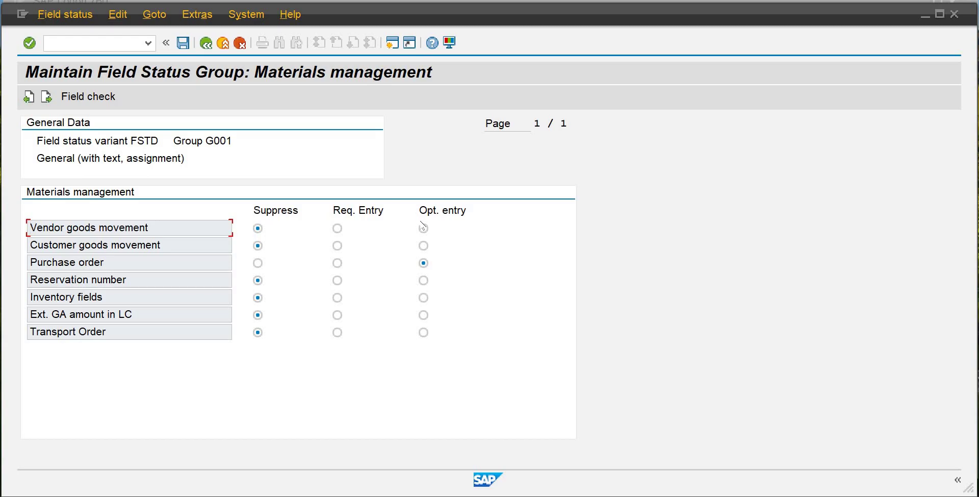
pyautogui.click(423, 245)
pyautogui.click(423, 280)
pyautogui.click(423, 228)
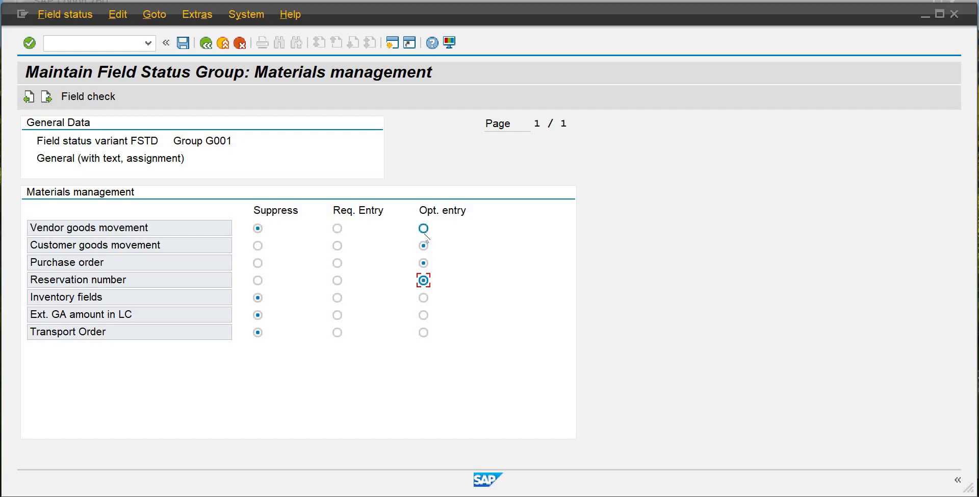
pyautogui.click(423, 298)
pyautogui.click(423, 314)
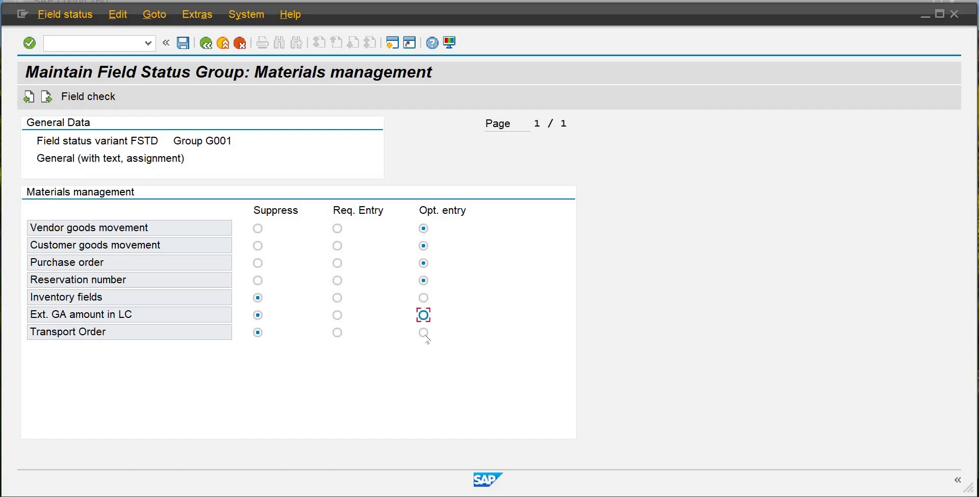
pyautogui.click(424, 332)
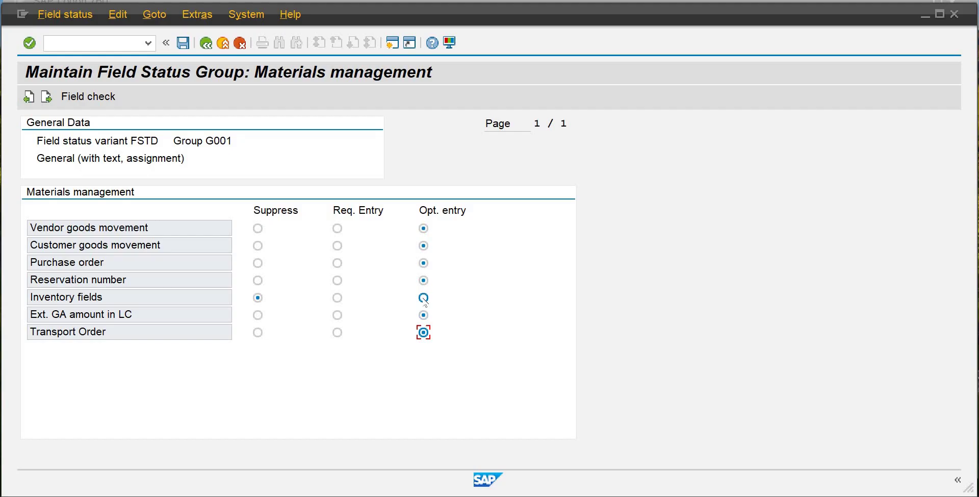
pyautogui.click(424, 297)
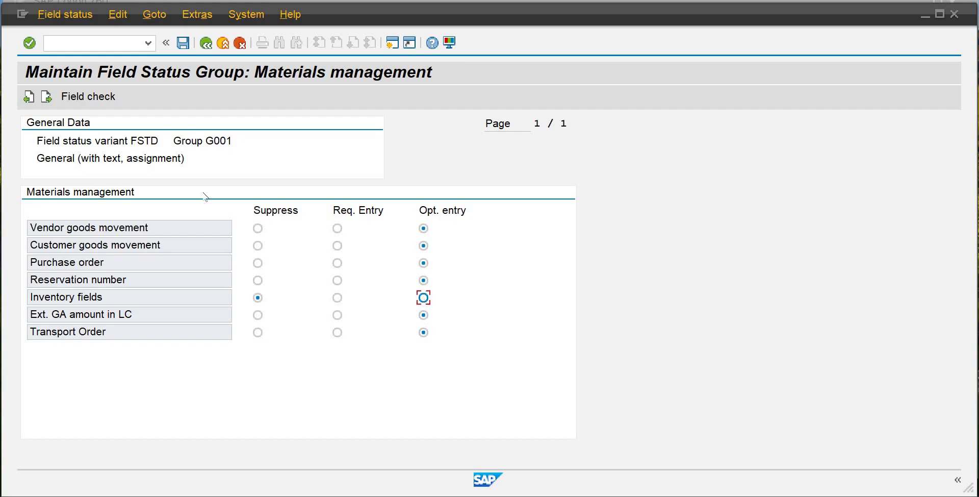
# - Set all fields on page 1 of Additional account assignments for group G001 to optional entry
pyautogui.click(29, 97)
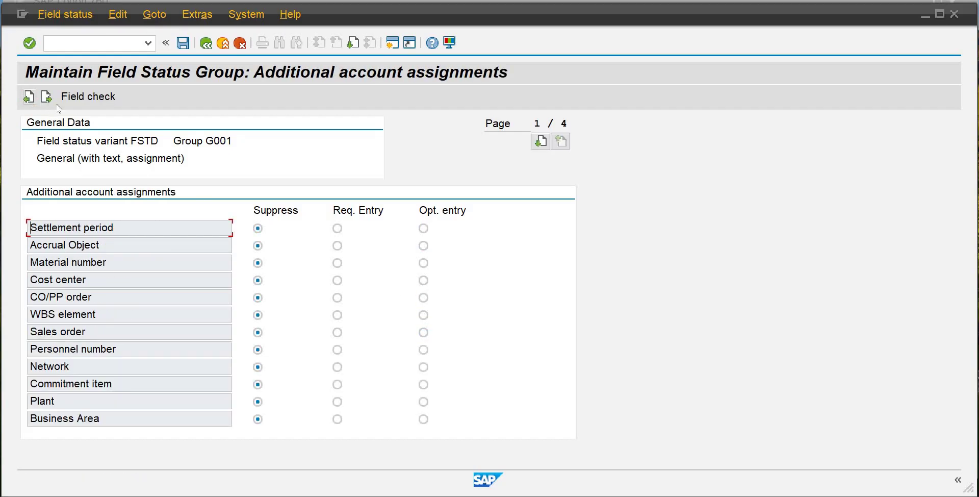
pyautogui.click(424, 402)
pyautogui.click(424, 419)
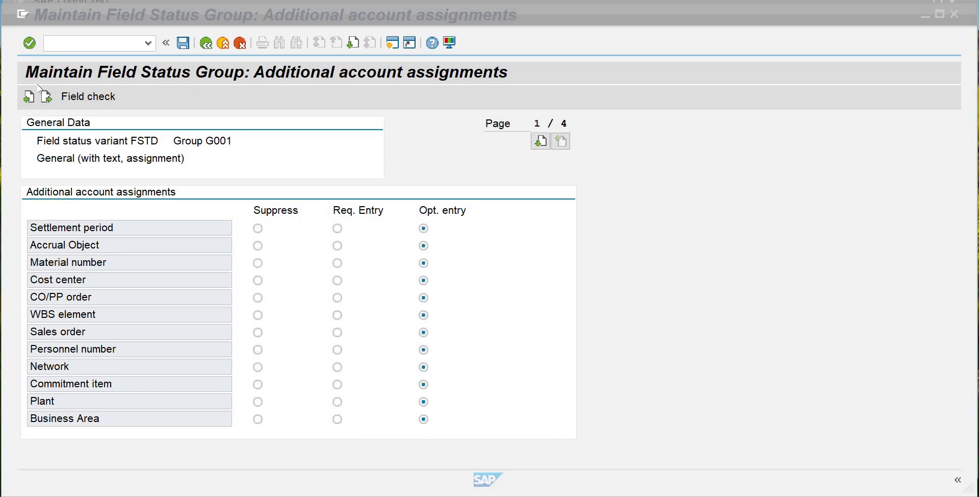
# - Set the General Data fields and the page 1 Payment transactions fields of group G001 to optional entry
pyautogui.click(33, 96)
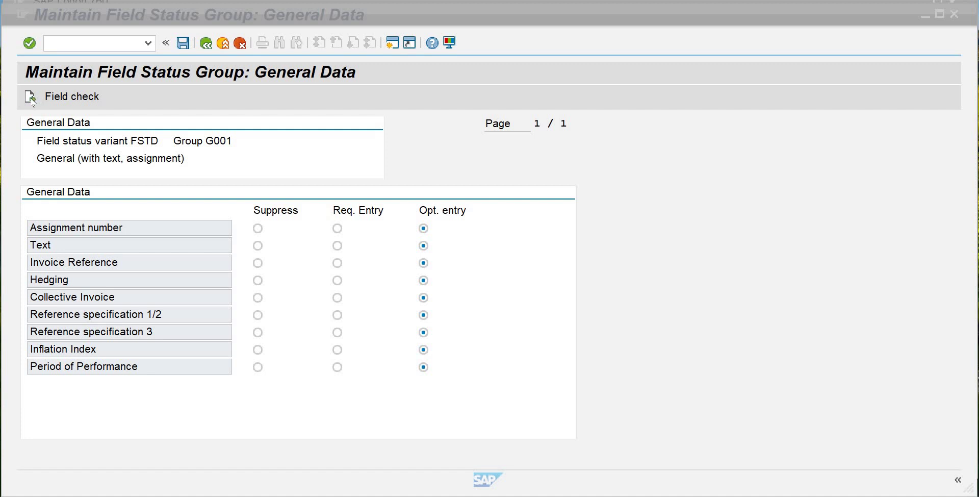
pyautogui.click(31, 98)
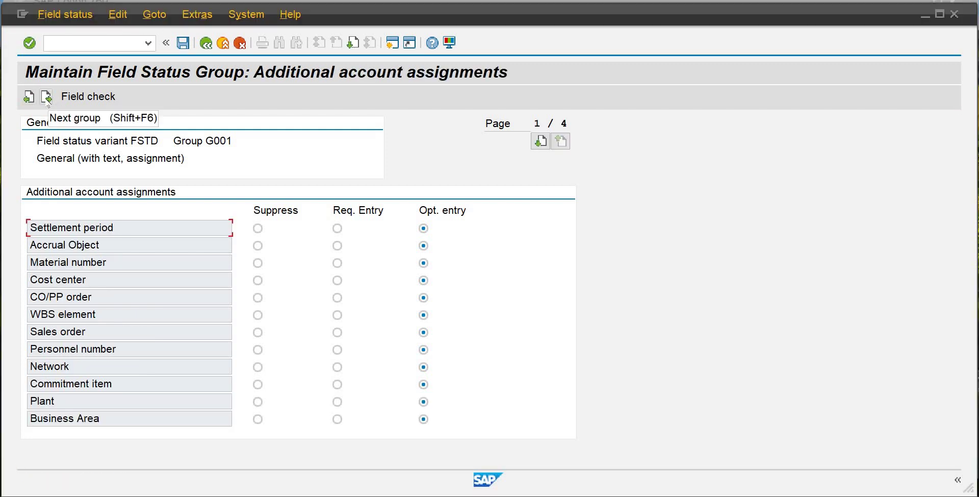
pyautogui.click(46, 98)
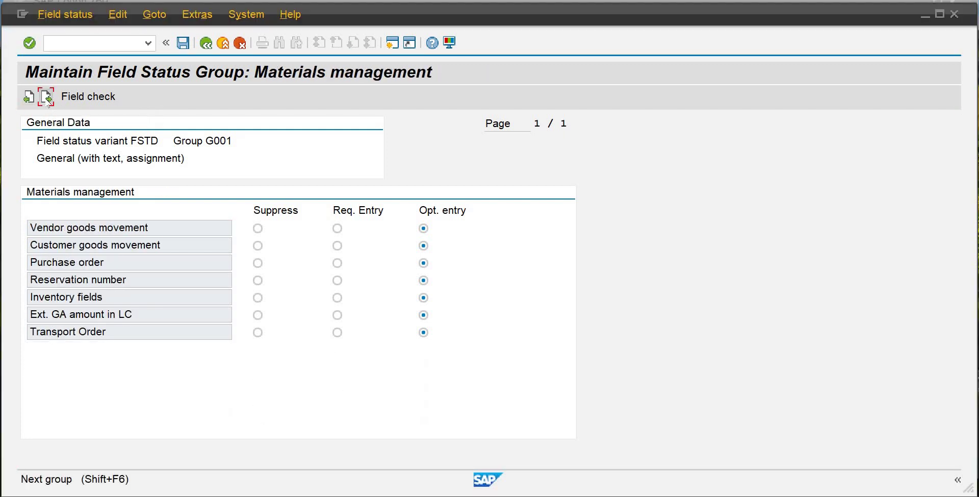
pyautogui.click(46, 98)
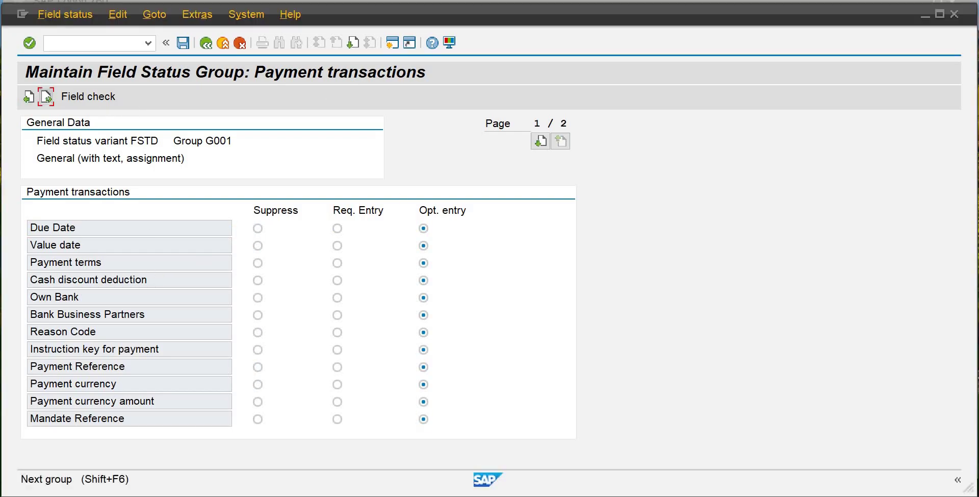
# - Go through G001's Asset Accounting, Taxes, Foreign payments, Consolidation and Real estate management fields, and save the group to customizing request A4HK901535
pyautogui.click(47, 96)
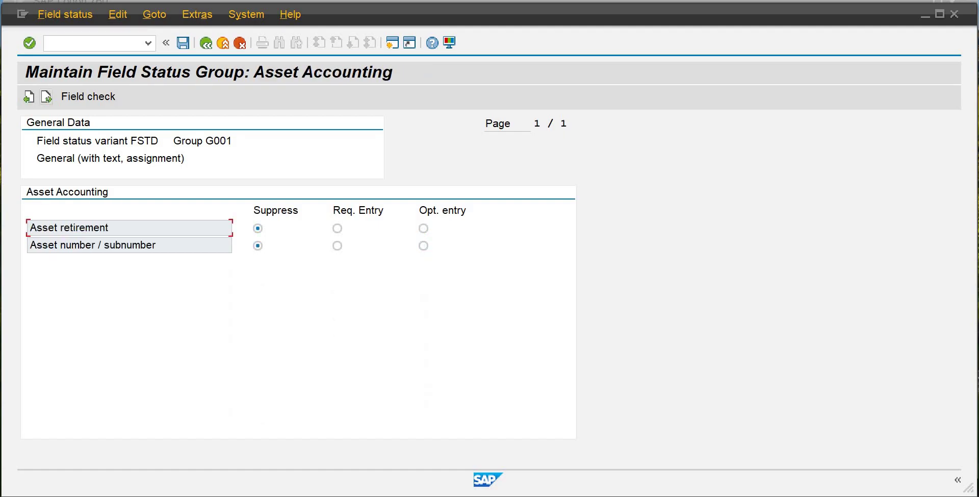
pyautogui.click(47, 96)
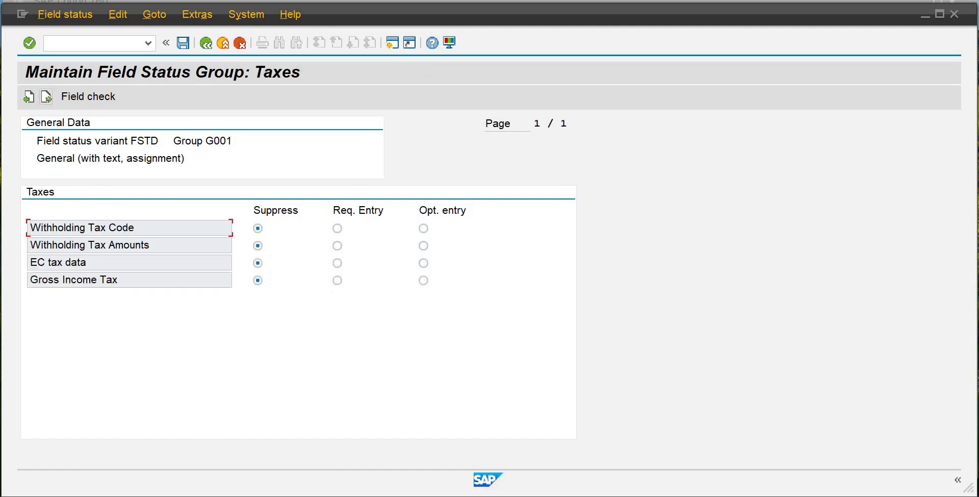
pyautogui.click(46, 95)
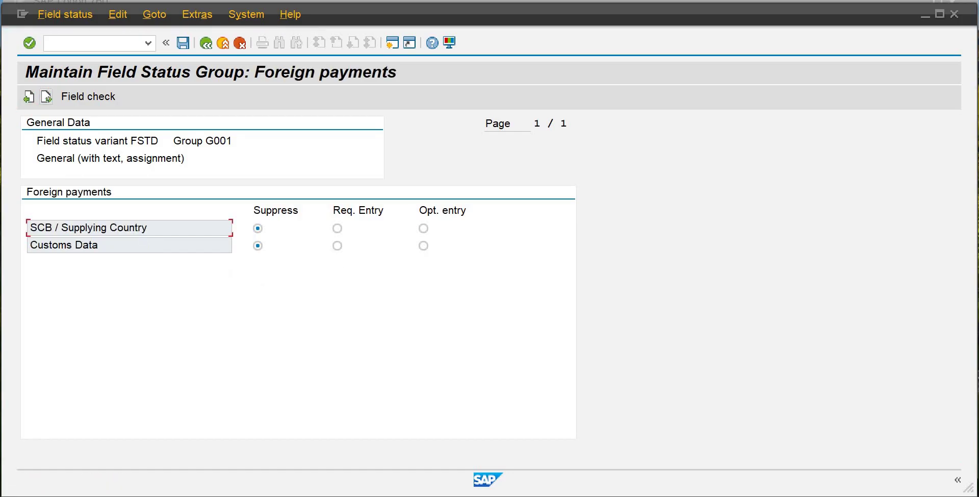
pyautogui.click(46, 96)
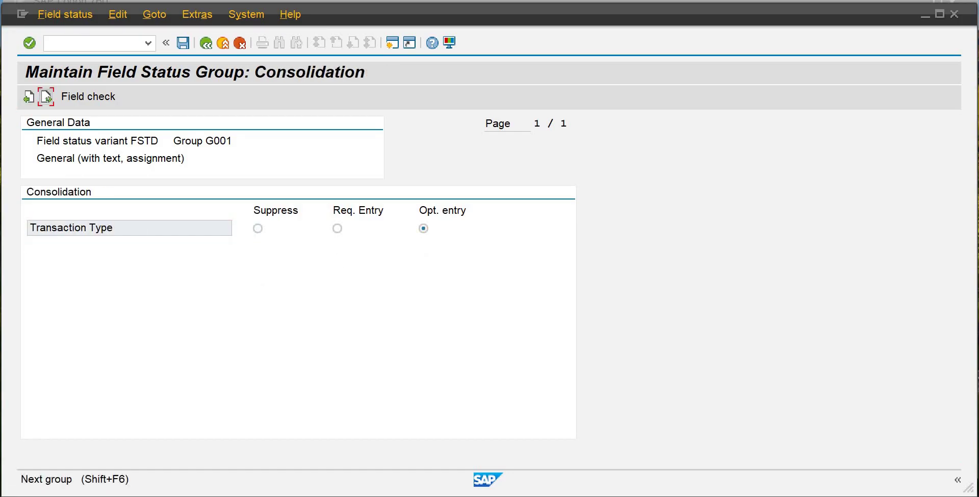
pyautogui.click(46, 96)
pyautogui.click(46, 96)
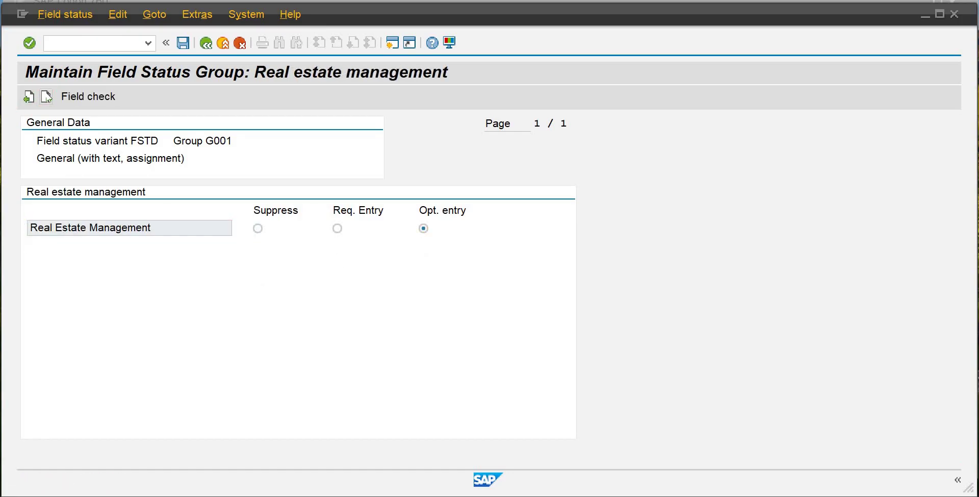
pyautogui.click(180, 45)
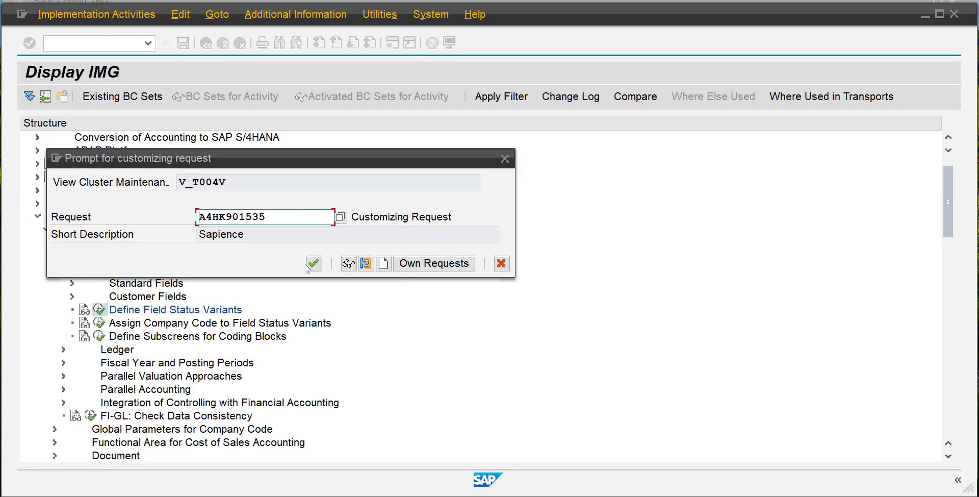
pyautogui.click(308, 266)
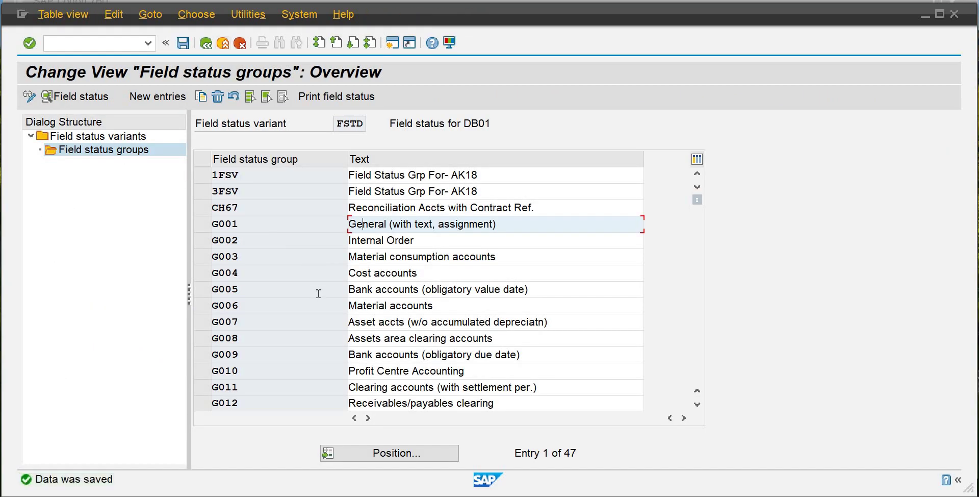
# - In field status group G006 (Material accounts), set the General Data fields from Invoice Reference to Period of Performance to optional entry
pyautogui.doubleClick(367, 306)
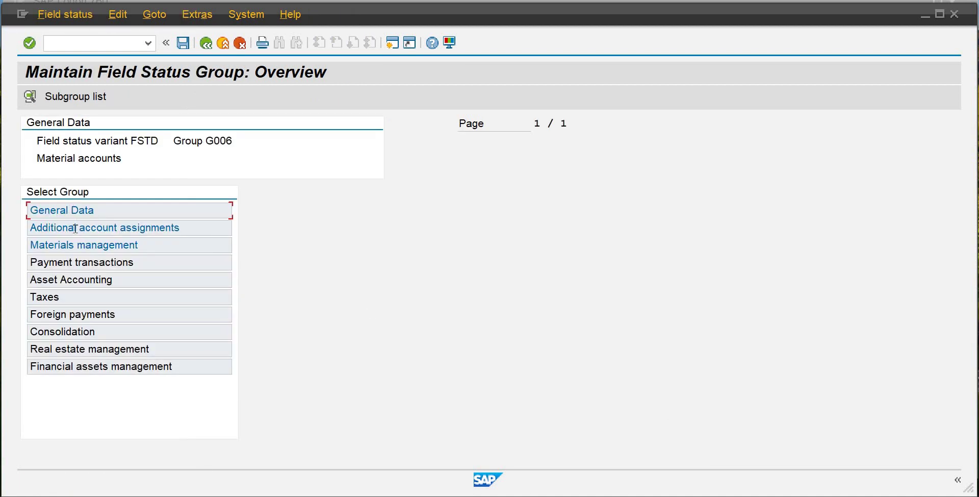
pyautogui.doubleClick(73, 210)
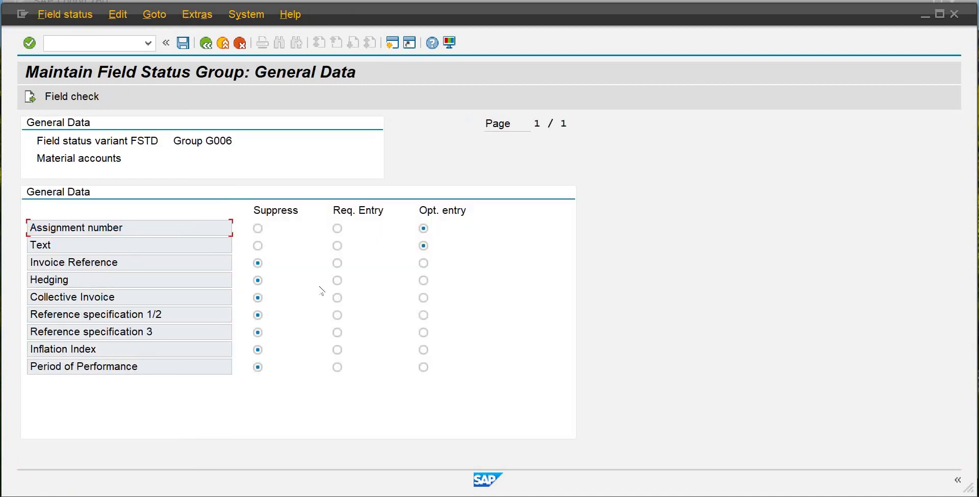
pyautogui.click(423, 366)
pyautogui.click(423, 349)
pyautogui.click(423, 332)
pyautogui.click(423, 315)
pyautogui.click(423, 297)
pyautogui.click(424, 280)
pyautogui.click(423, 262)
pyautogui.click(423, 280)
pyautogui.click(423, 263)
# - Set G006's Settlement period, Accrual Object, Cost center, Personnel number and Business Area under Additional account assignments to optional entry
pyautogui.click(29, 98)
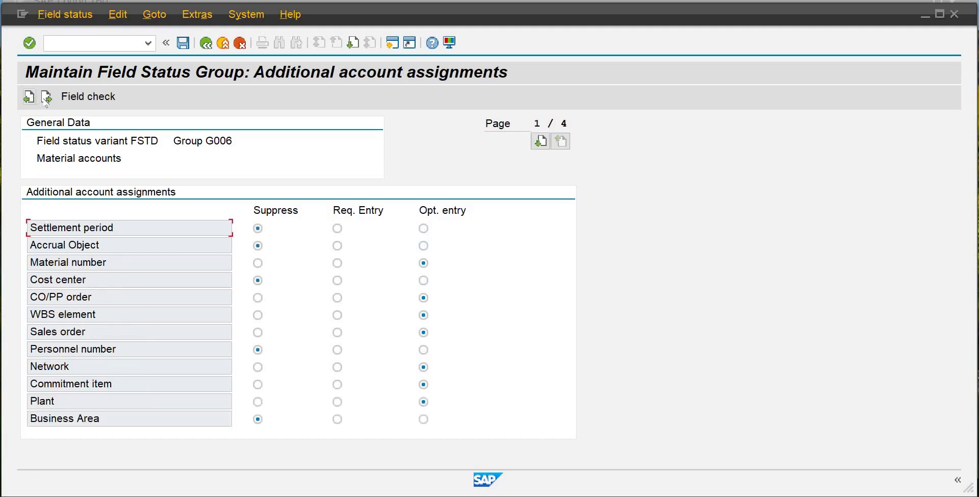
pyautogui.click(423, 228)
pyautogui.click(423, 245)
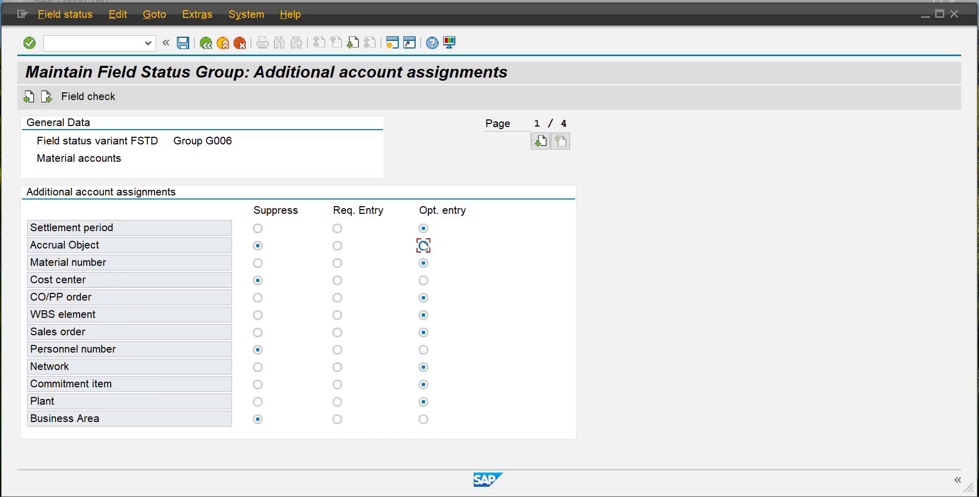
pyautogui.click(423, 280)
pyautogui.click(424, 349)
pyautogui.click(423, 419)
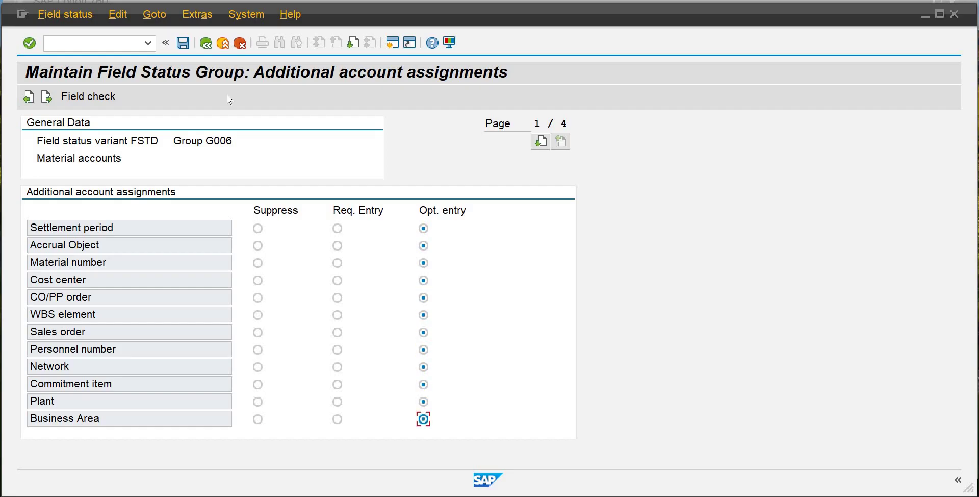
# - Go through the remaining field sections of G006, including Materials management, and save the field status group
pyautogui.click(46, 97)
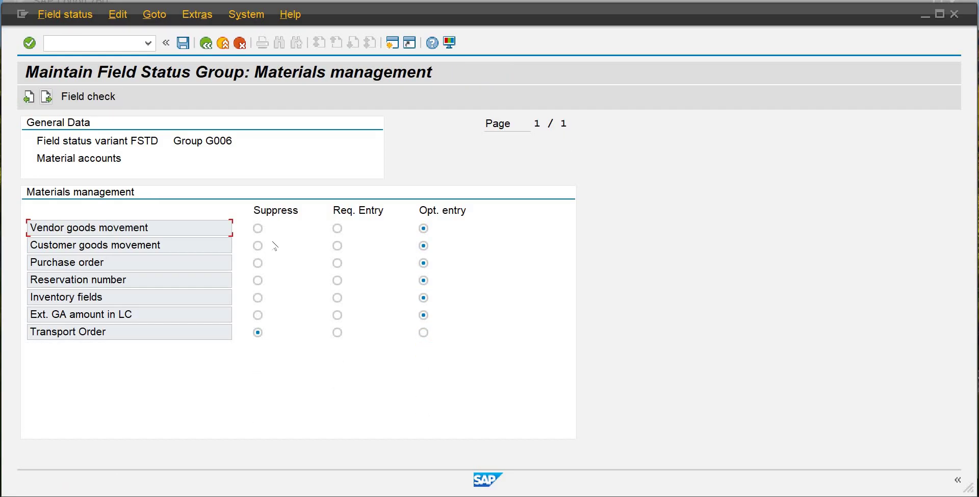
pyautogui.click(45, 97)
pyautogui.click(179, 49)
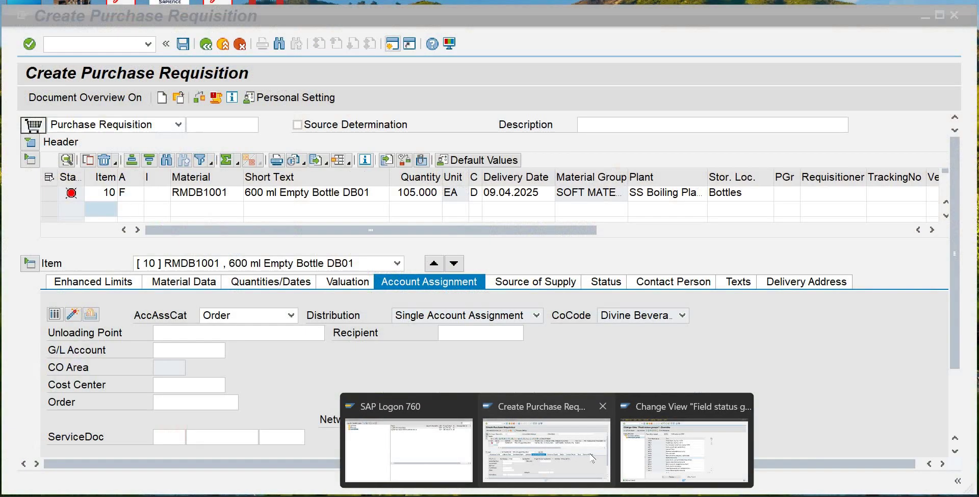
# - Switch to the open purchase requisition, accept its delivery date warning and try to save it, closing the message list
pyautogui.click(546, 438)
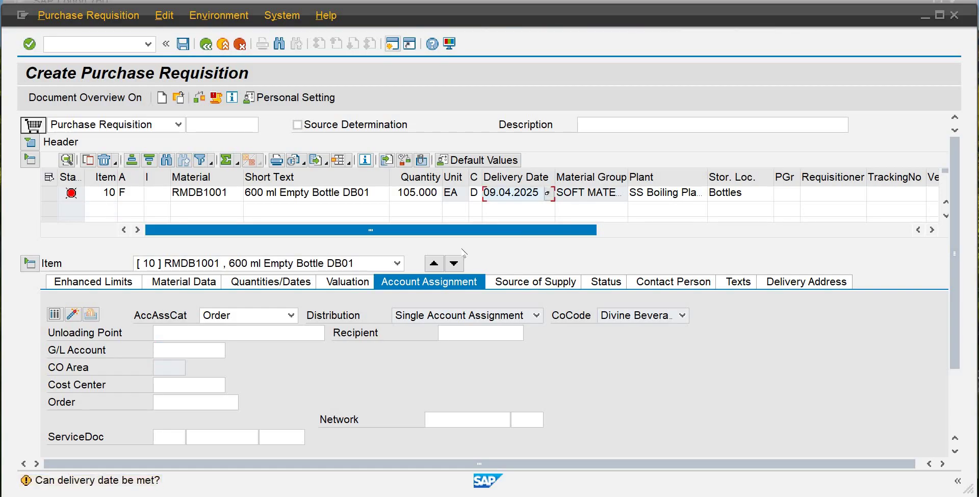
pyautogui.press('Return')
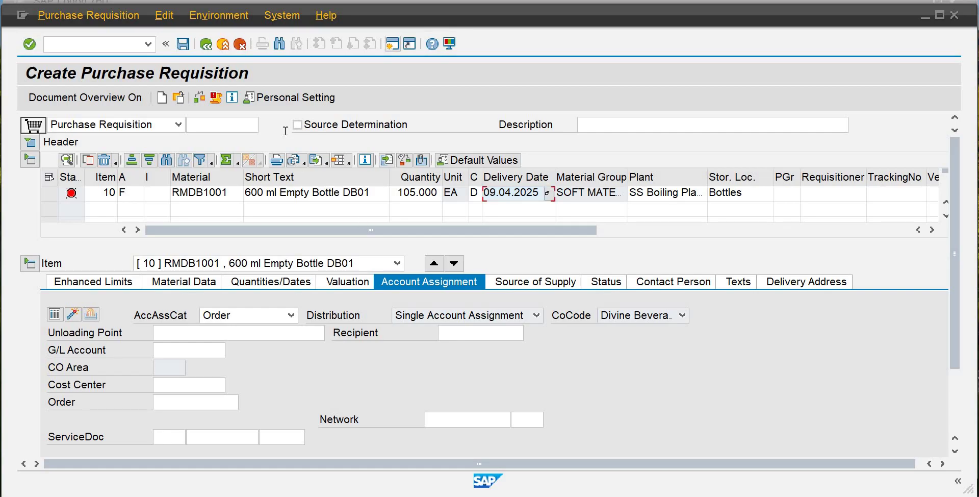
pyautogui.click(184, 46)
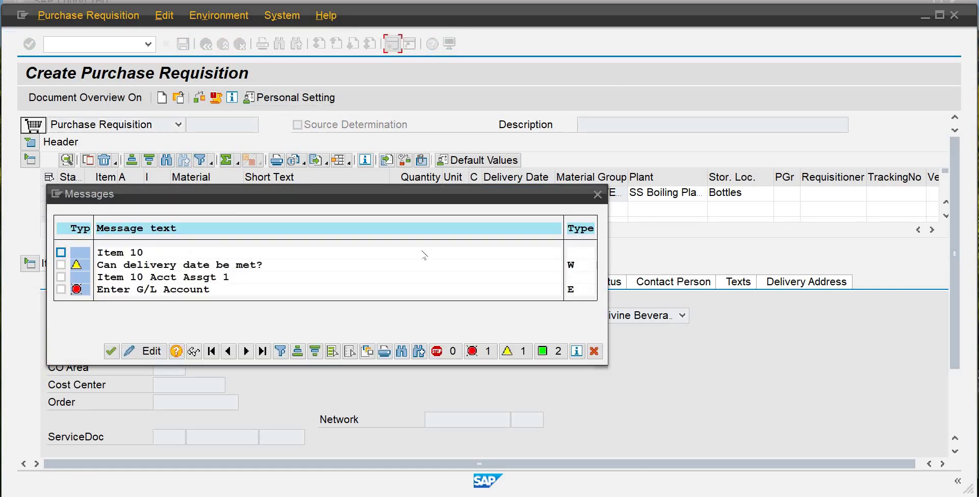
pyautogui.click(597, 195)
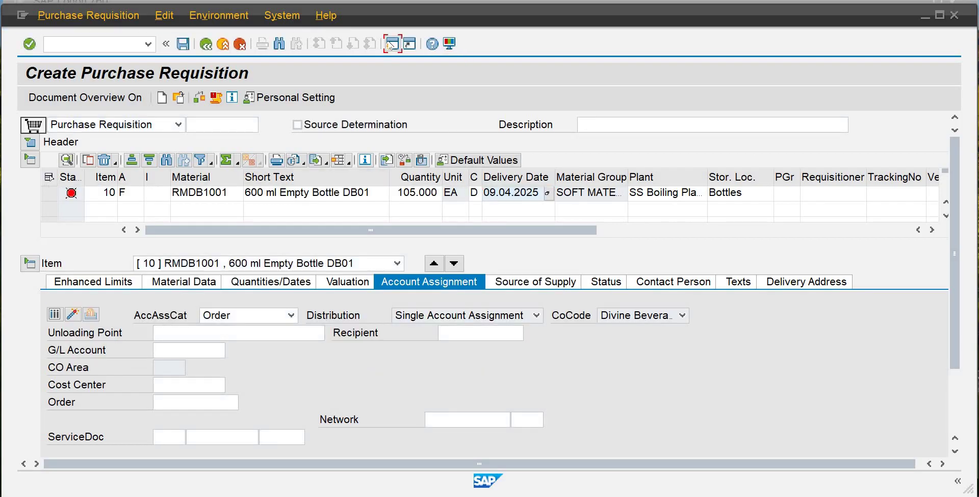
# - Open transaction FS00 in a new session and change its company code to DB01
pyautogui.click(391, 45)
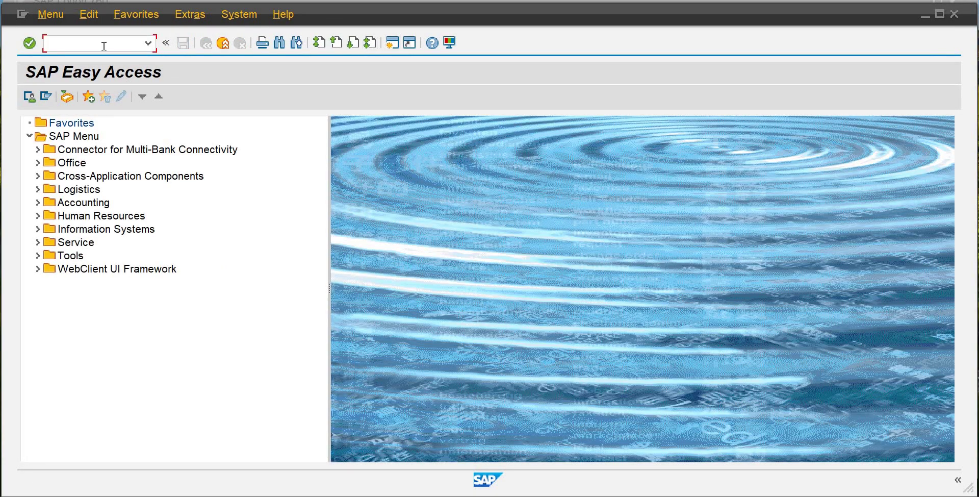
pyautogui.write('fs00')
pyautogui.press('Return')
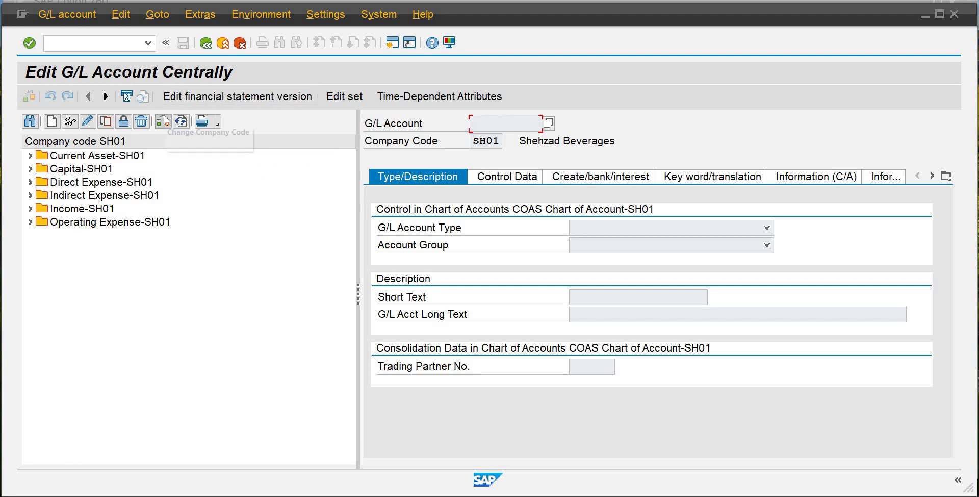
pyautogui.click(163, 122)
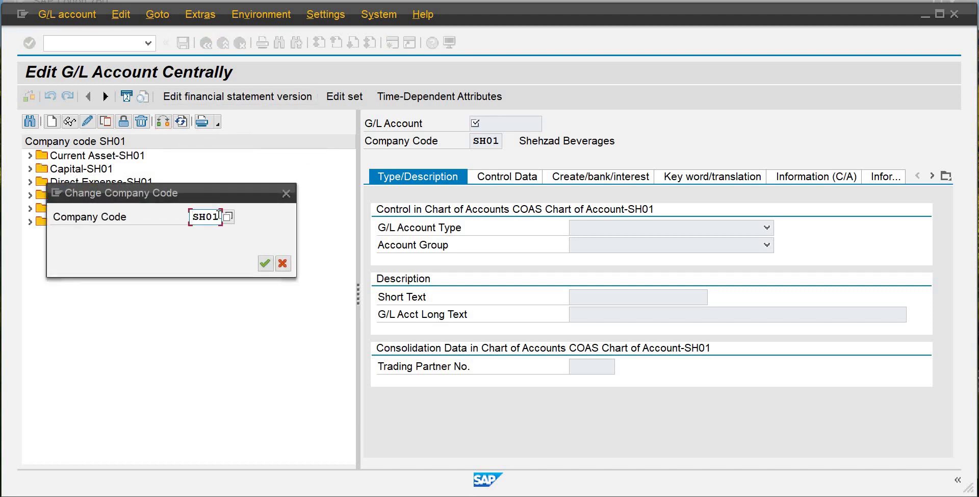
pyautogui.press('BackSpace')
pyautogui.press('BackSpace')
pyautogui.press('BackSpace')
pyautogui.press('BackSpace')
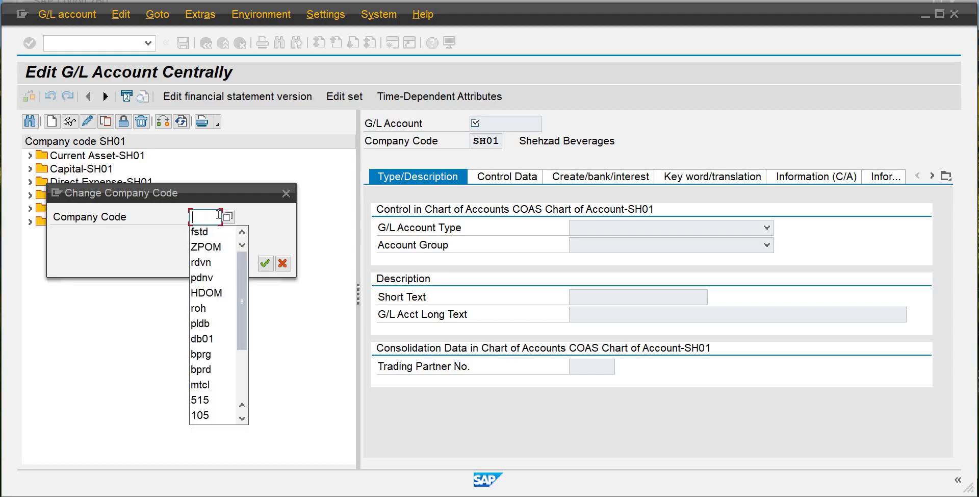
pyautogui.write('db01')
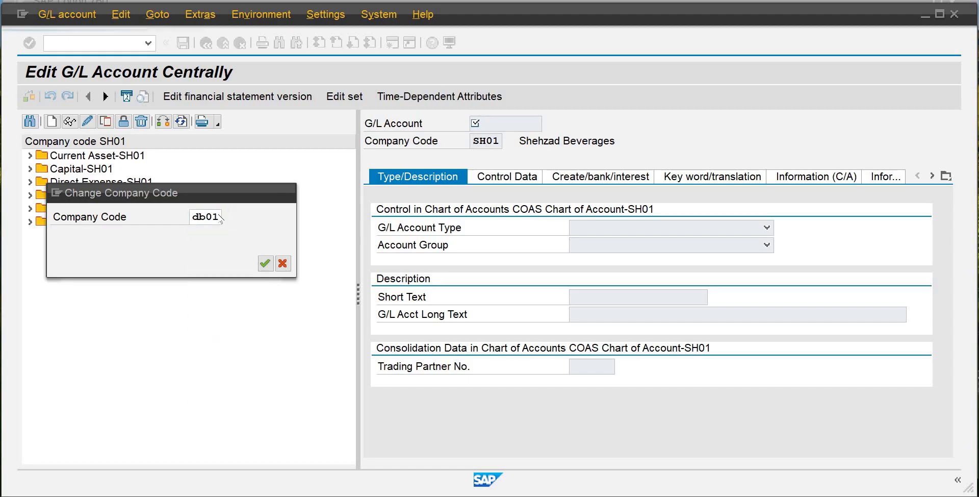
pyautogui.press('Return')
# - Copy the Rent-Factory G/L account under Direct Expense- DB01 to new account 501 in company code DB01
pyautogui.click(29, 183)
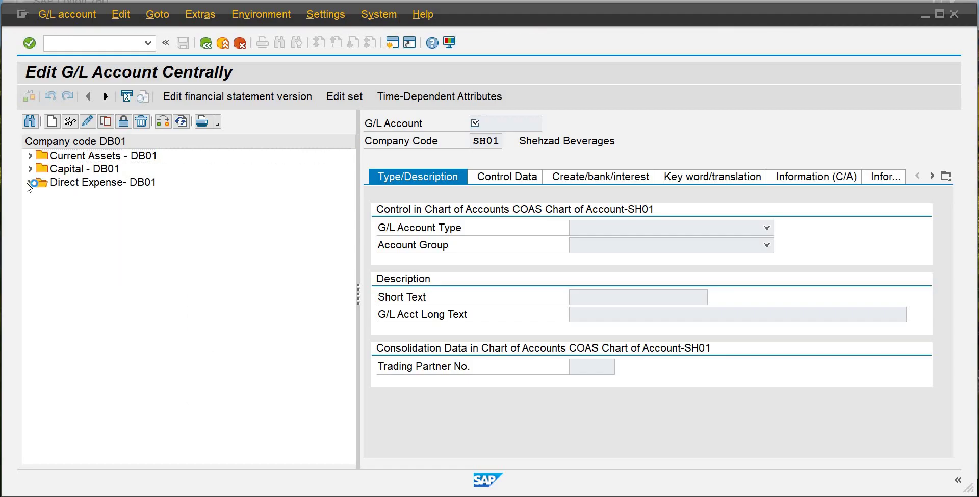
pyautogui.click(102, 199)
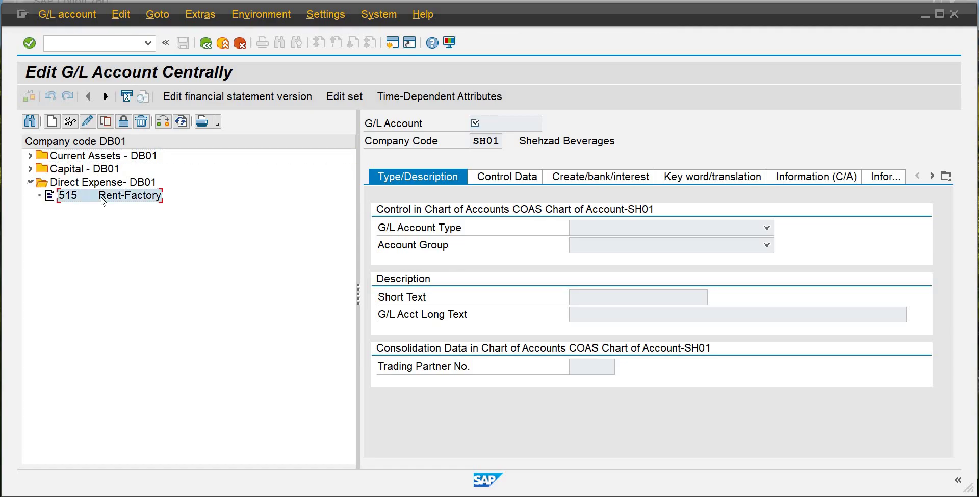
pyautogui.click(104, 122)
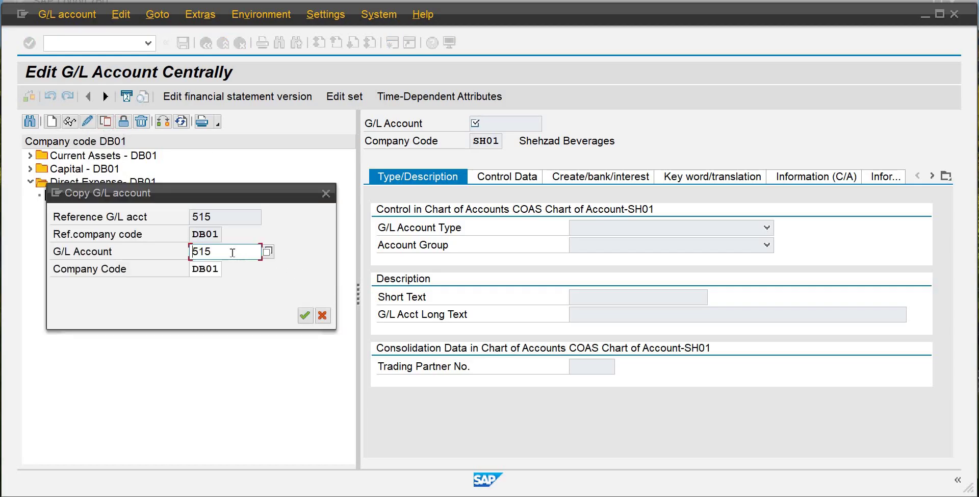
pyautogui.press('BackSpace')
pyautogui.press('BackSpace')
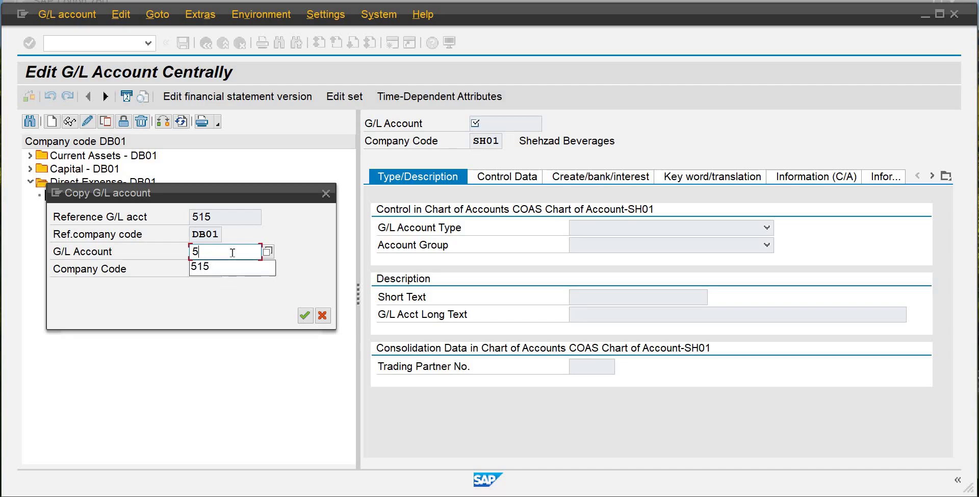
pyautogui.write('01')
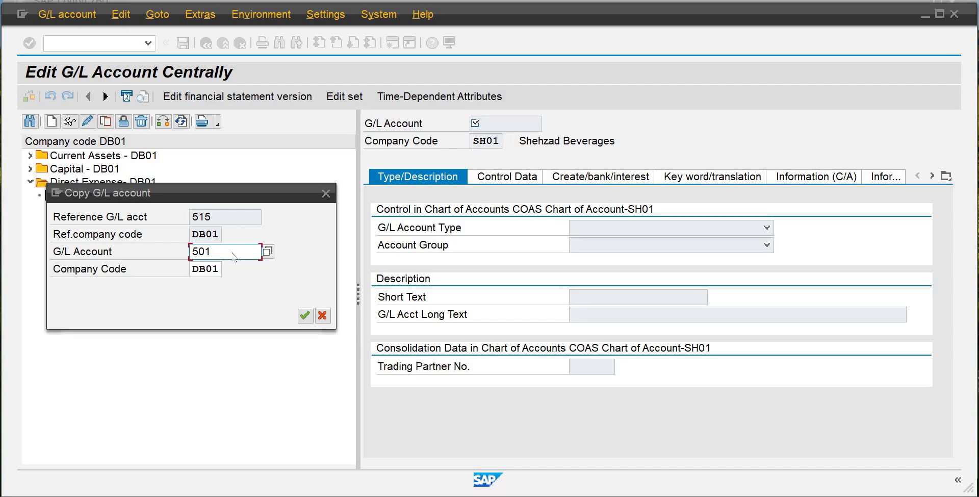
pyautogui.press('Return')
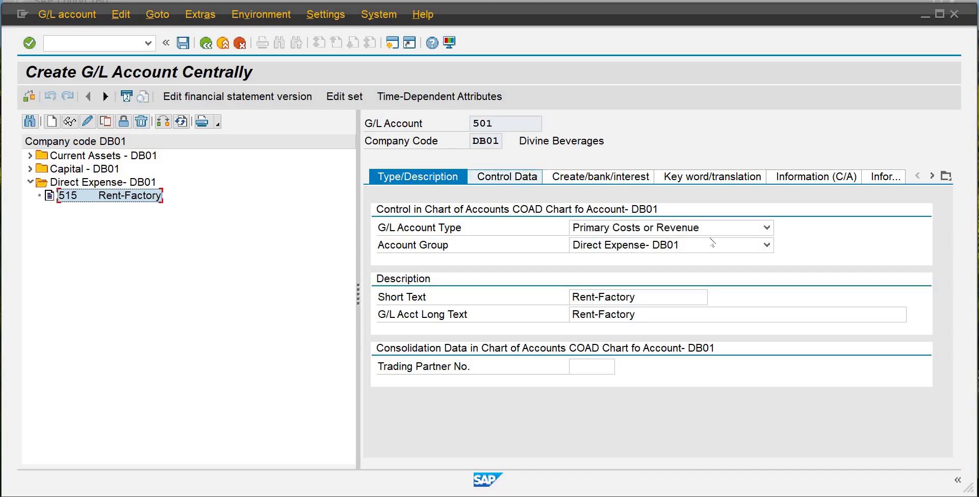
# - Replace the short text of G/L account 501 with "RMDB1001-600Ml Botle"
pyautogui.moveTo(649, 300); pyautogui.dragTo(518, 298)
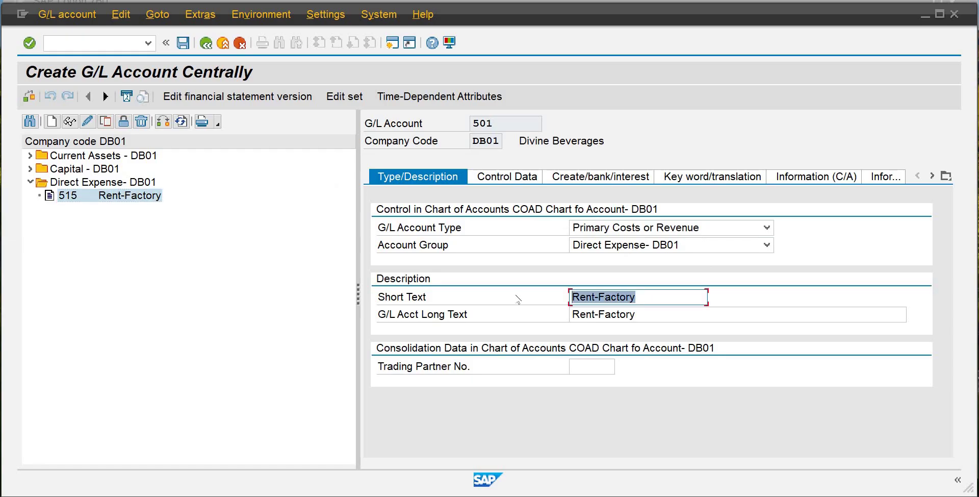
pyautogui.write('RMDB')
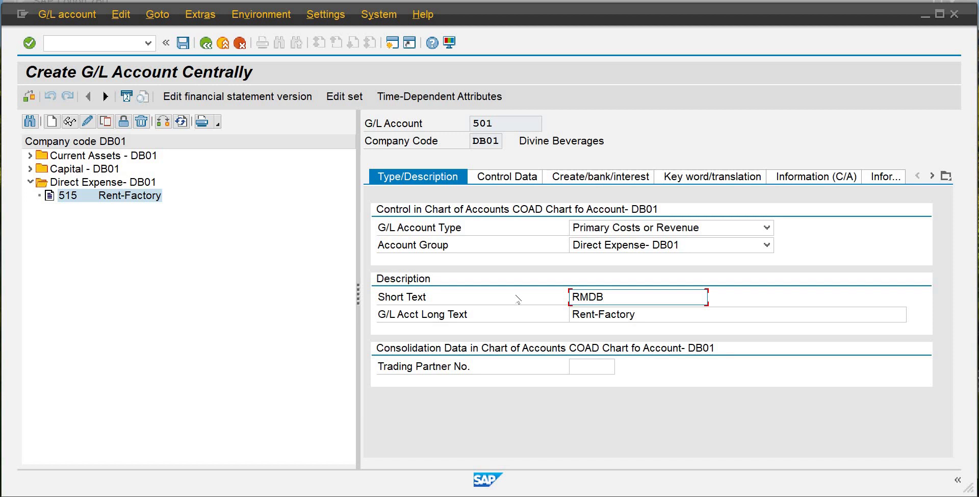
pyautogui.write('1001')
pyautogui.write('-600')
pyautogui.write('MI Btle')
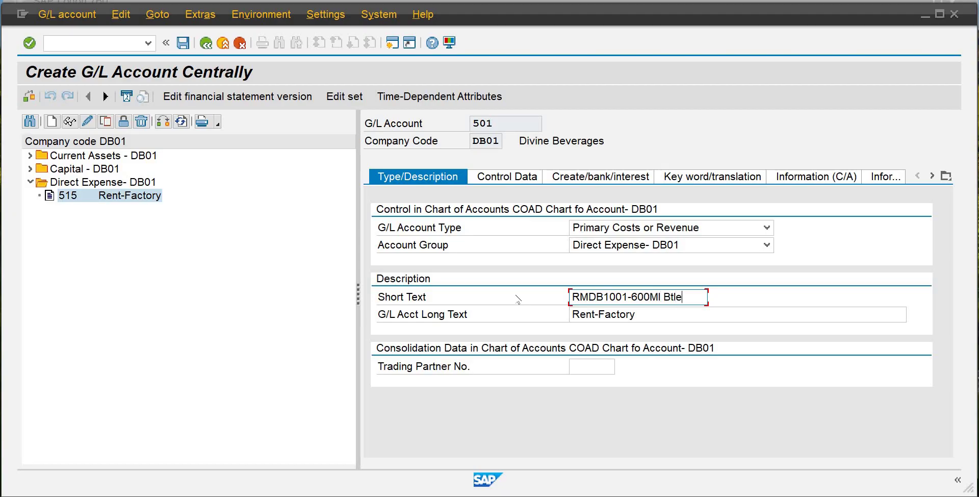
pyautogui.press('BackSpace')
pyautogui.write('tole')
pyautogui.press('BackSpace')
pyautogui.press('BackSpace')
pyautogui.write('ottl')
pyautogui.write('e')
pyautogui.hotkey('shift', 'Home')
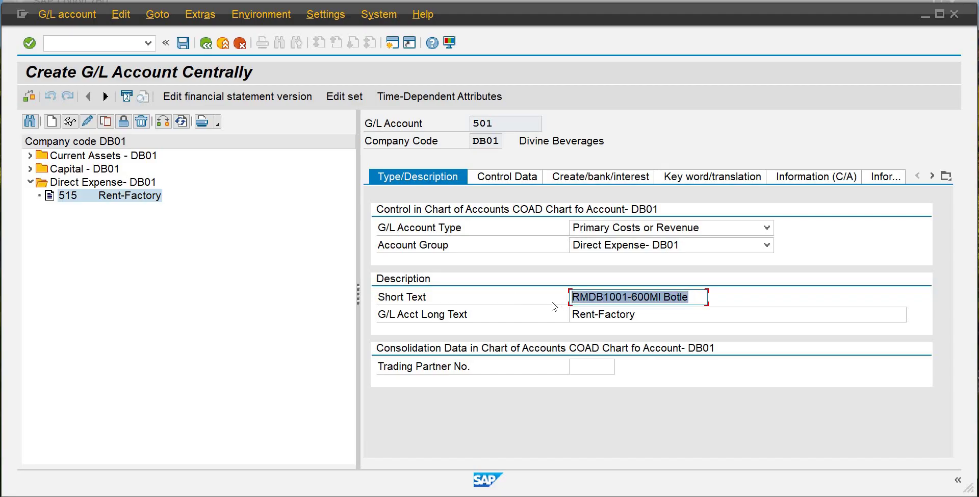
pyautogui.hotkey('ctrl', 'c')
# - Set the G/L account long text to "Purchase-RMDB1001-600 ML Empty Bottle"
pyautogui.press('Tab')
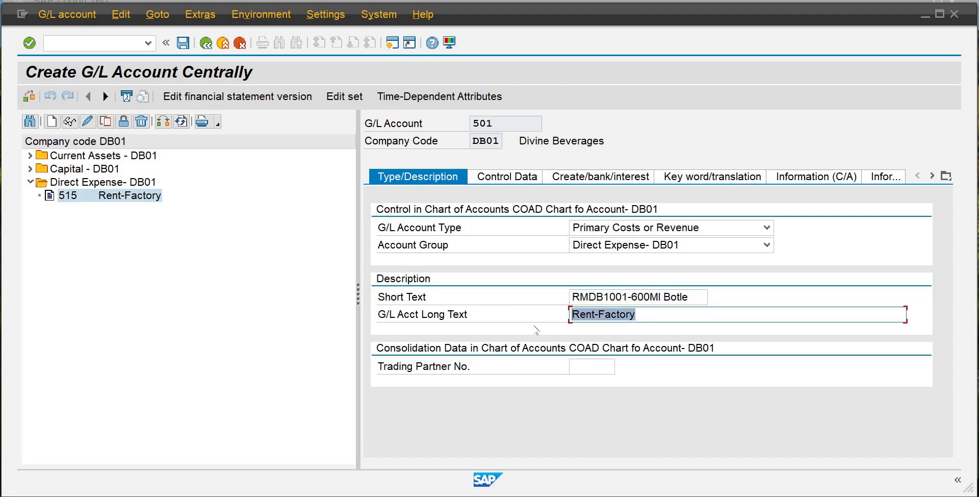
pyautogui.write('Purchase-')
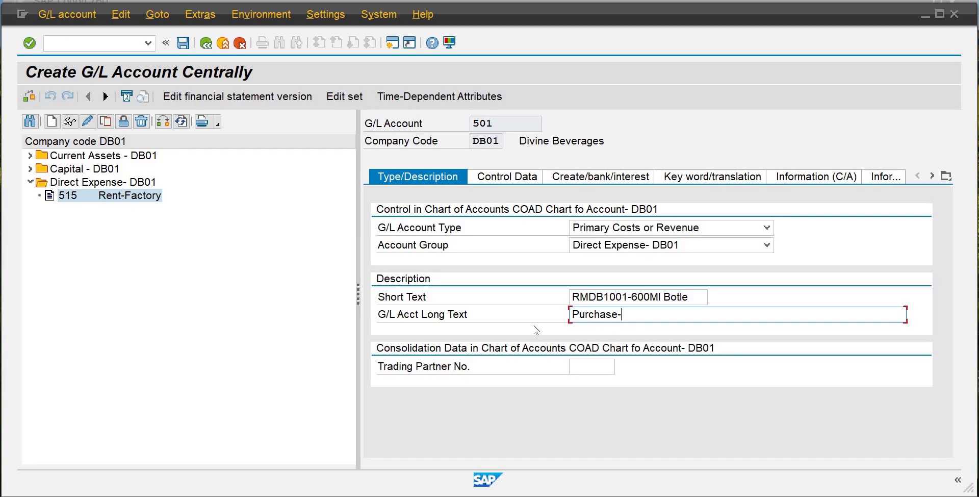
pyautogui.write('Rm')
pyautogui.press('BackSpace')
pyautogui.write('MDB1001-600')
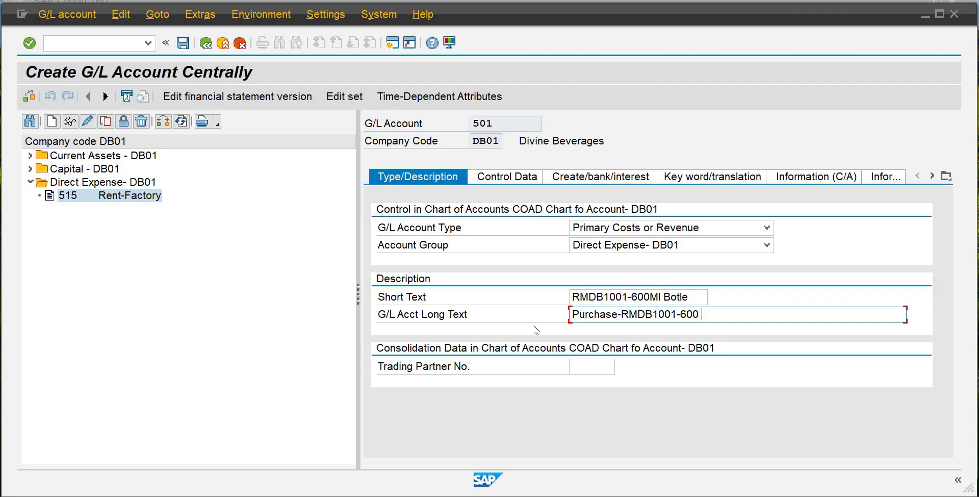
pyautogui.write(' ML Empty Bottle')
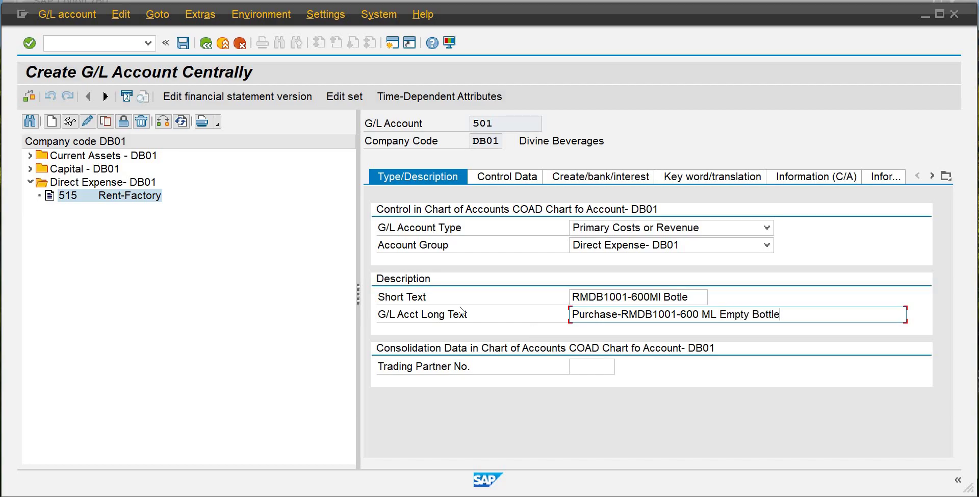
# - Review account 501's control data and its document creation settings, and save the new G/L account
pyautogui.click(529, 179)
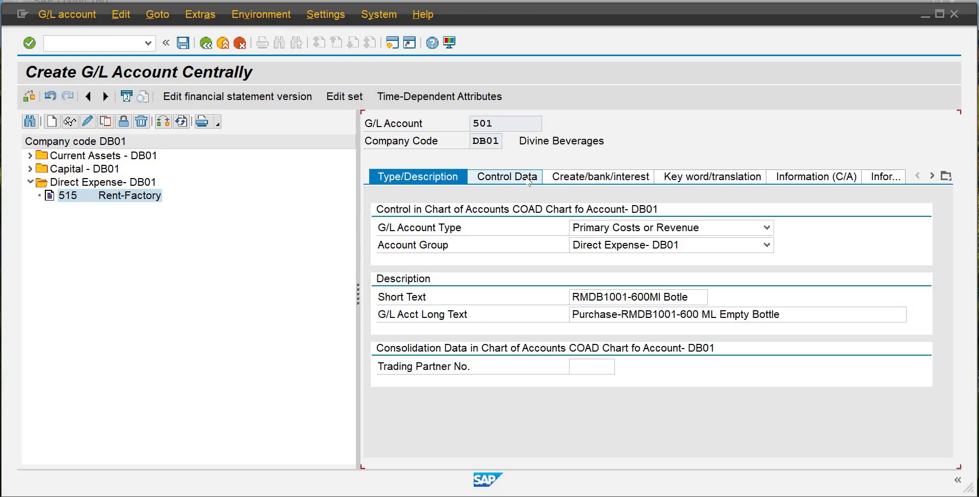
pyautogui.moveTo(936, 292); pyautogui.dragTo(937, 378)
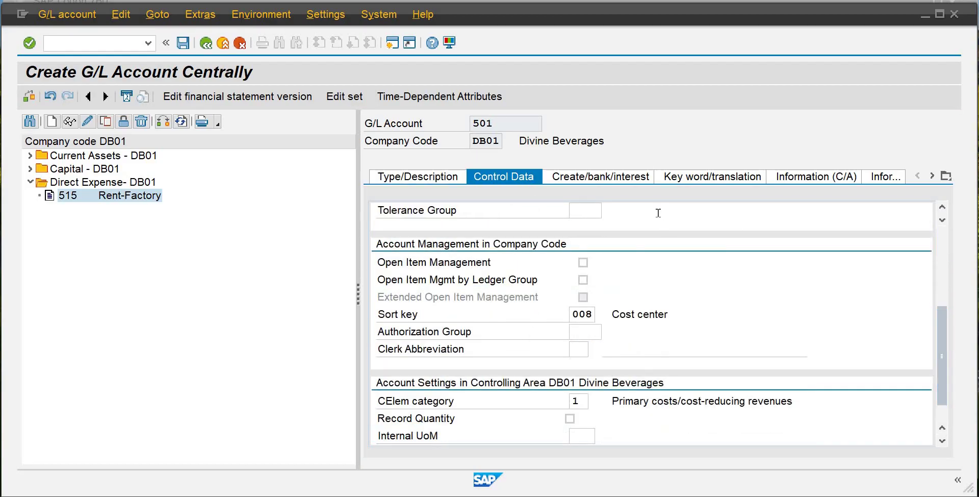
pyautogui.click(631, 180)
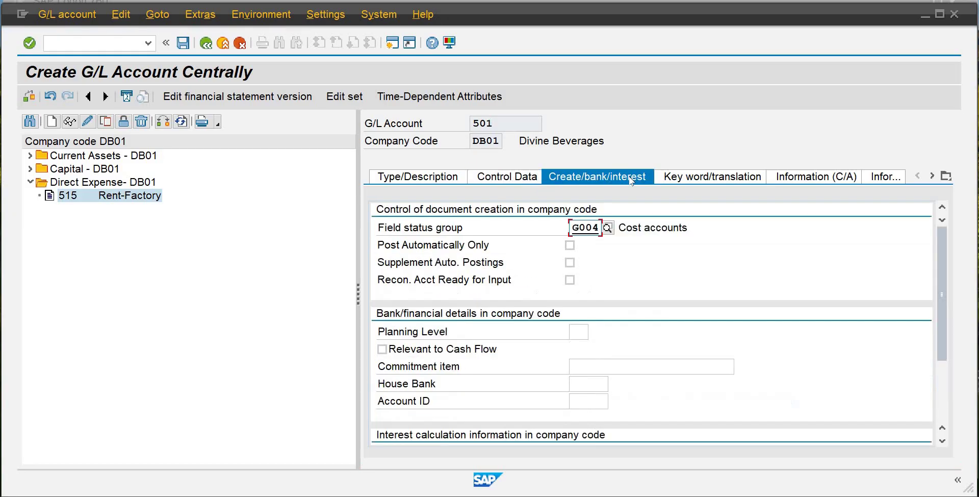
pyautogui.click(182, 43)
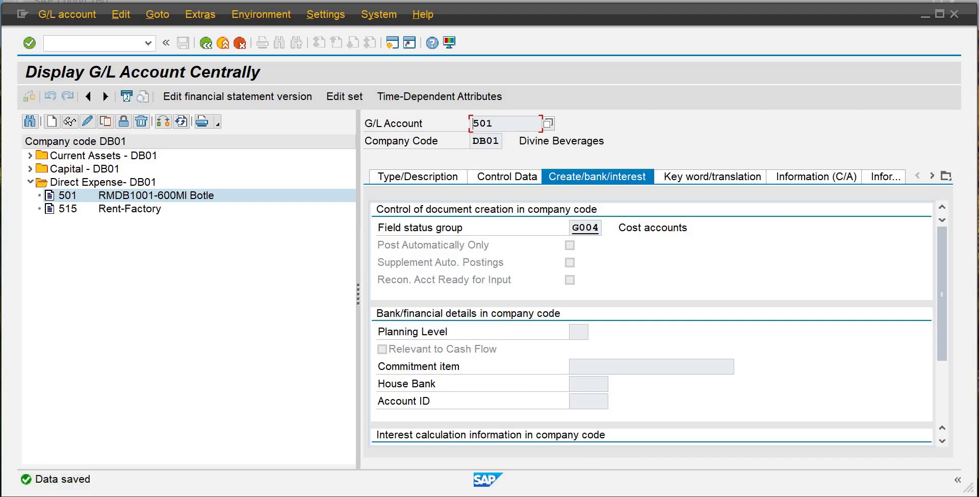
# - Return to the purchase requisition and assign G/L account 501, Purchase-RMDB1001-600 ML Empty Bottle, to item 10
pyautogui.moveTo(547, 496)
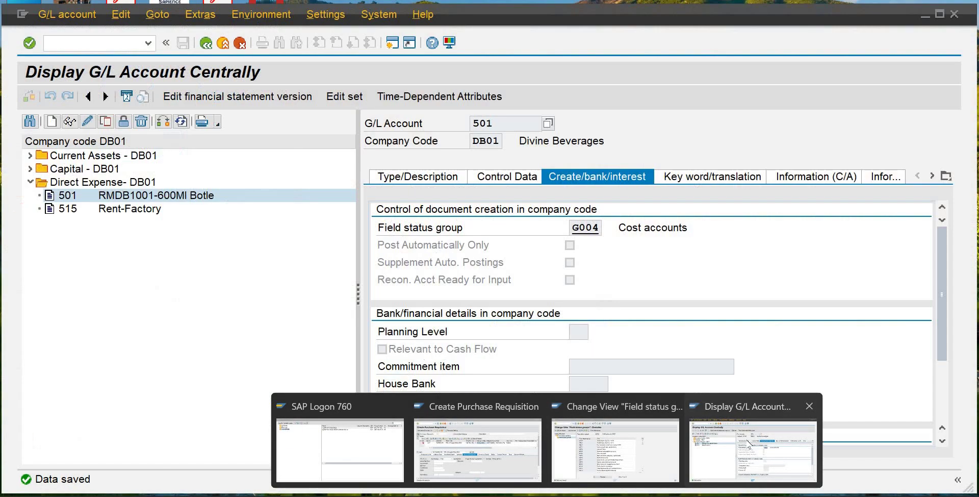
pyautogui.click(748, 442)
pyautogui.moveTo(546, 495)
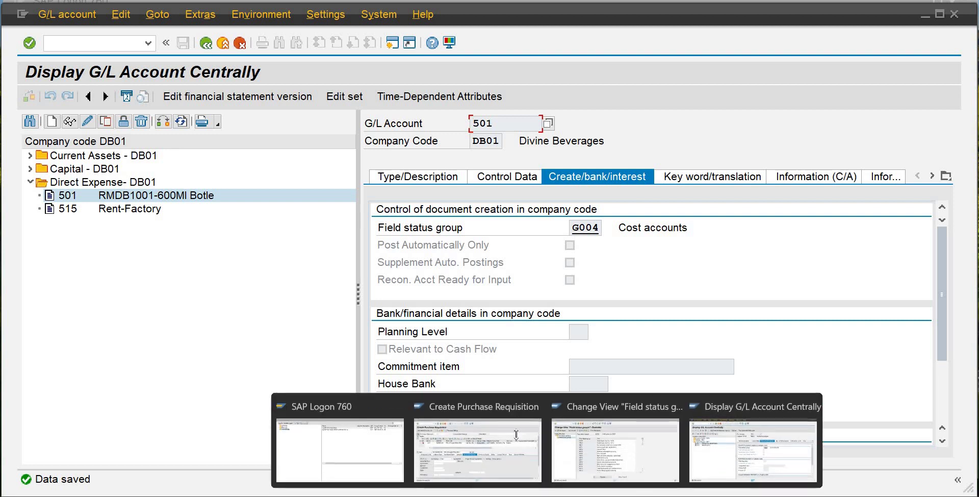
pyautogui.click(469, 437)
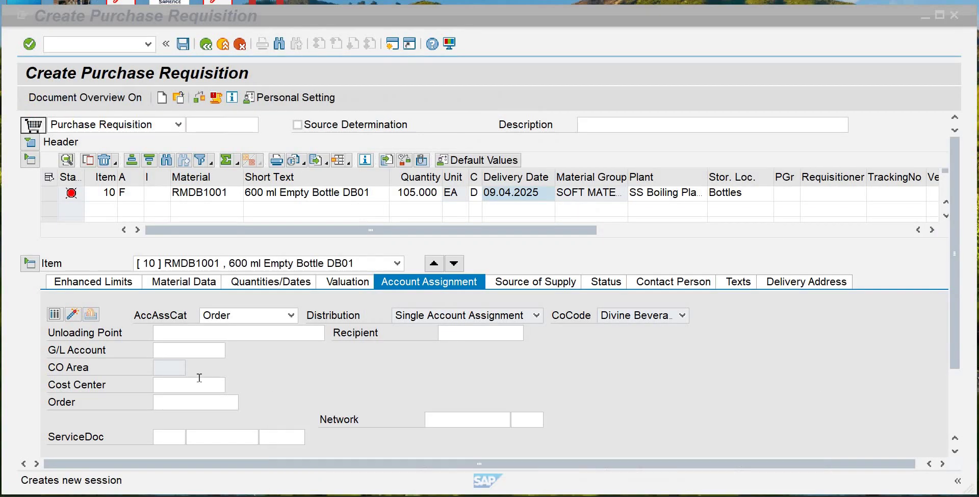
pyautogui.click(202, 350)
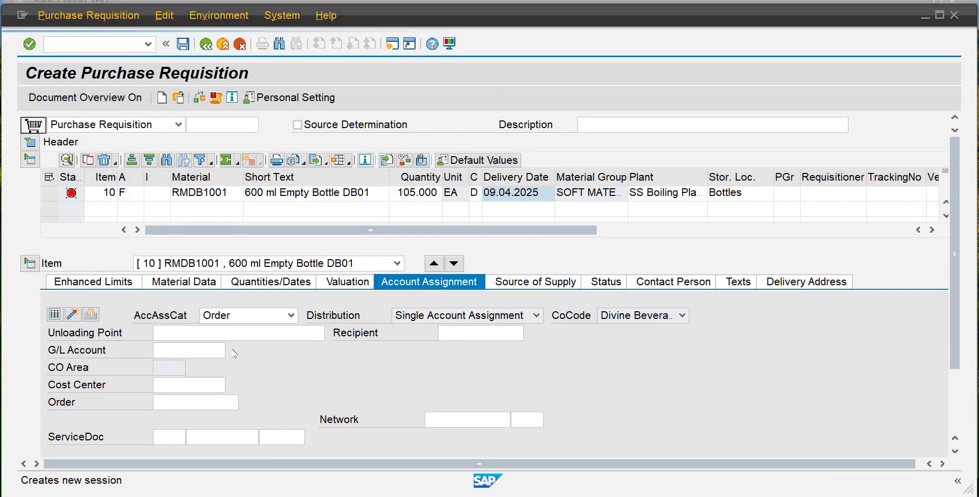
pyautogui.press('F4')
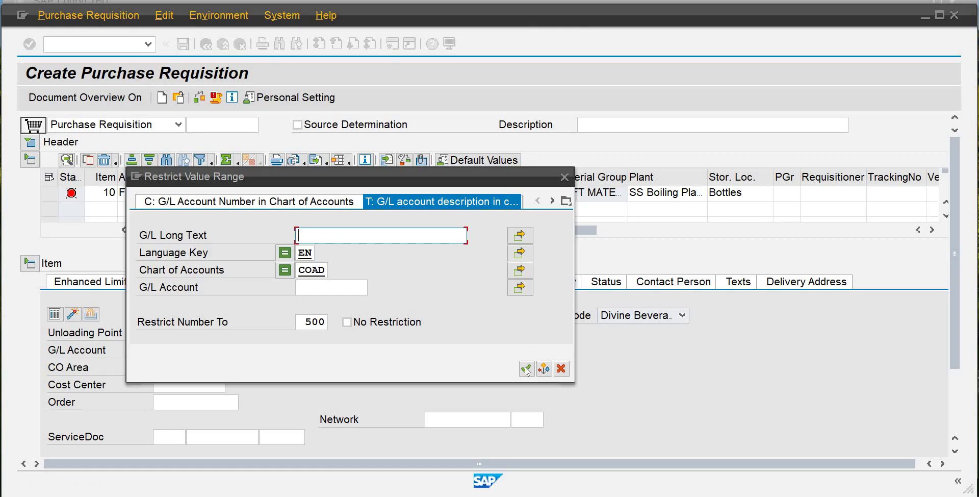
pyautogui.click(526, 368)
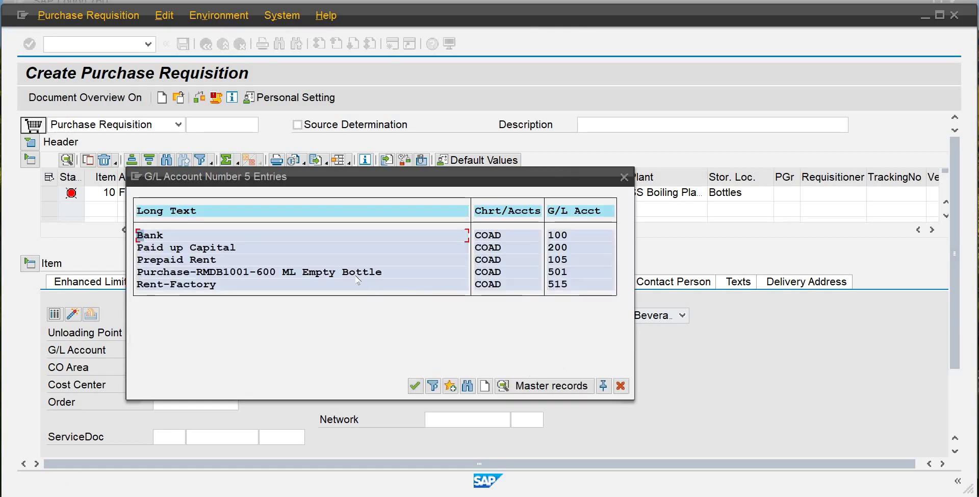
pyautogui.click(353, 272)
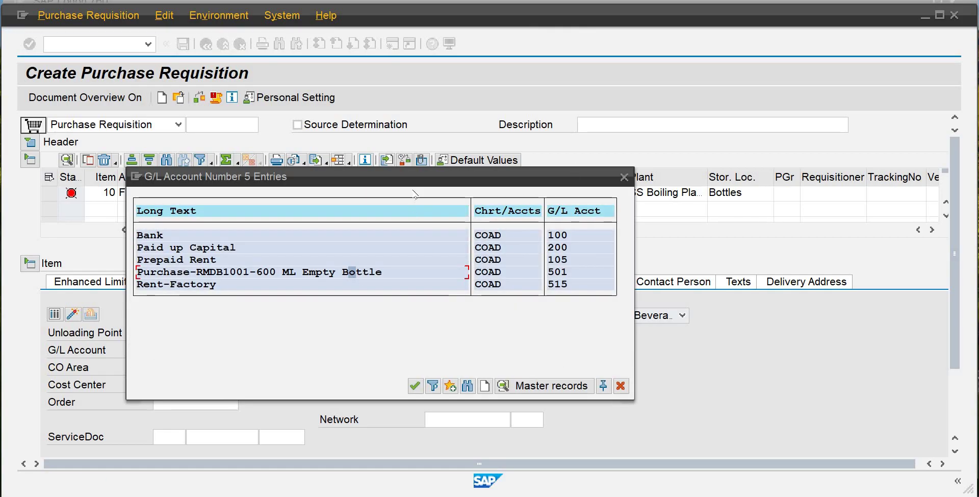
pyautogui.moveTo(377, 176); pyautogui.dragTo(391, 295)
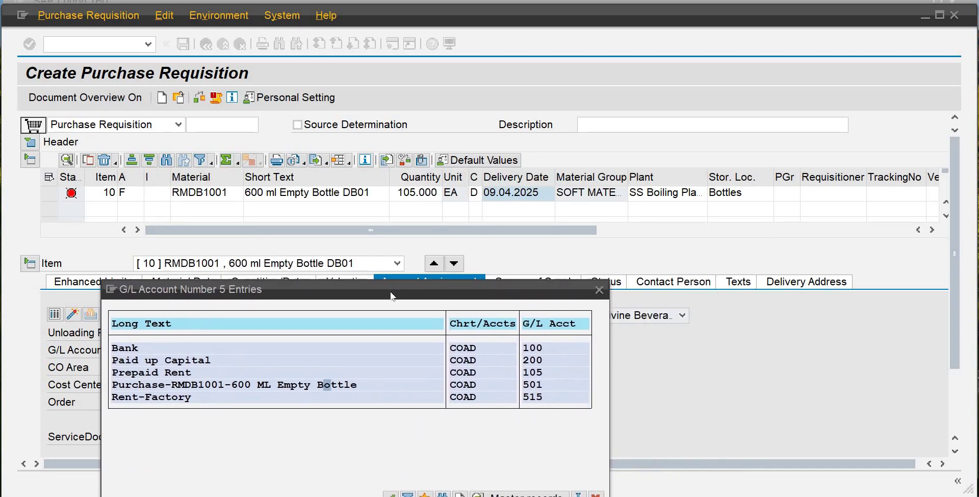
pyautogui.click(295, 385)
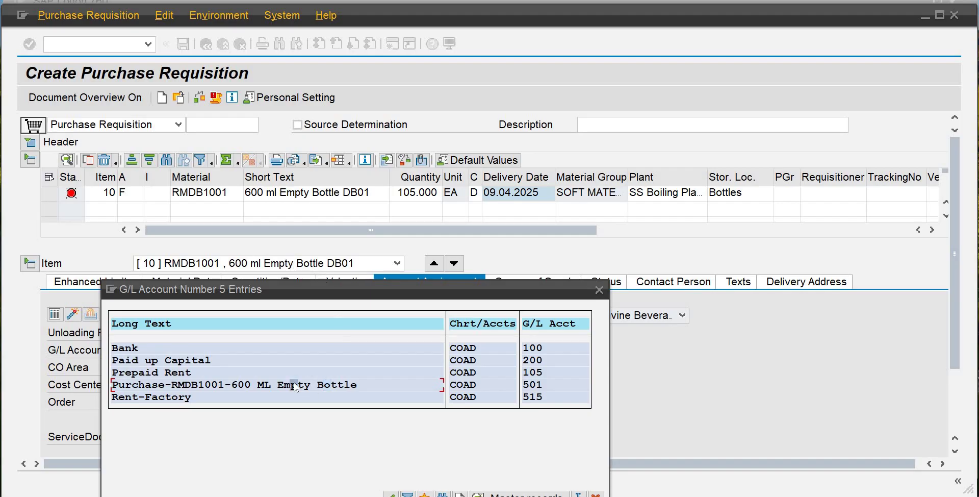
pyautogui.doubleClick(474, 385)
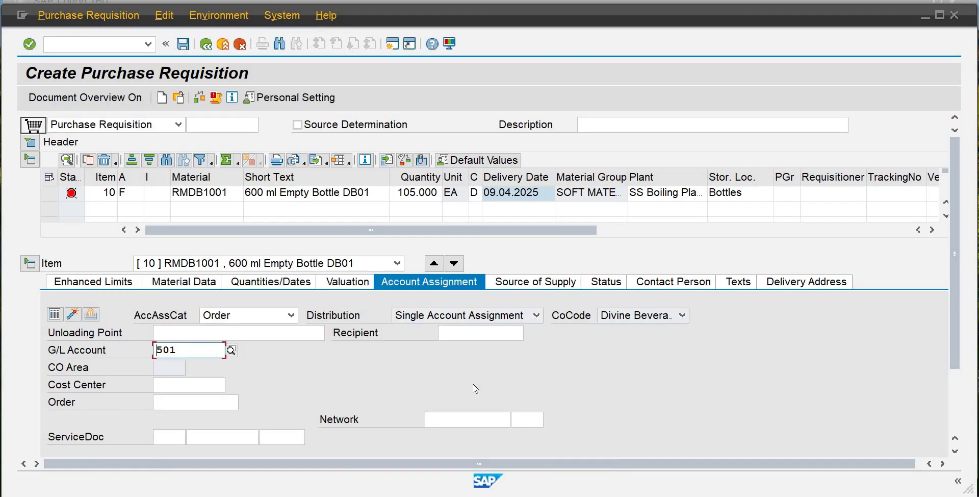
pyautogui.press('Return')
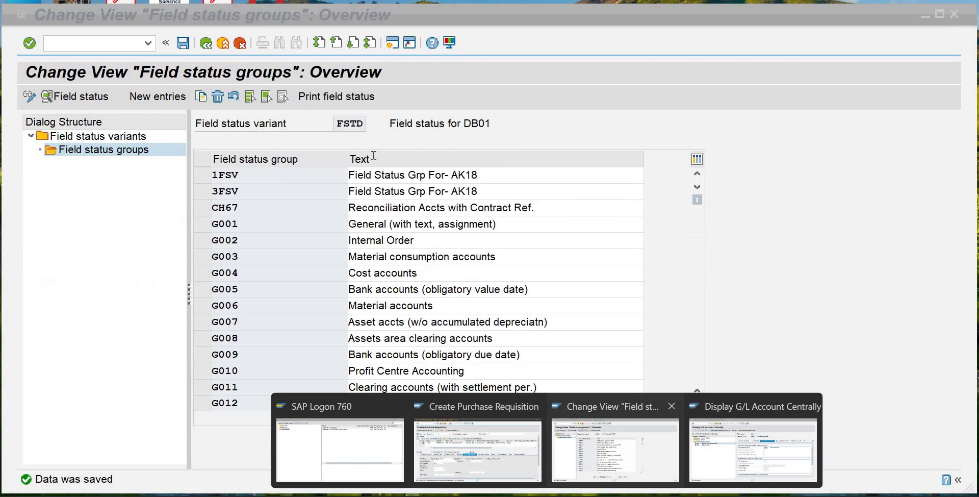
# - In field status group G004, make Reference specification 3, Inflation Index and Period of Performance optional entries in General Data, and save
pyautogui.click(615, 433)
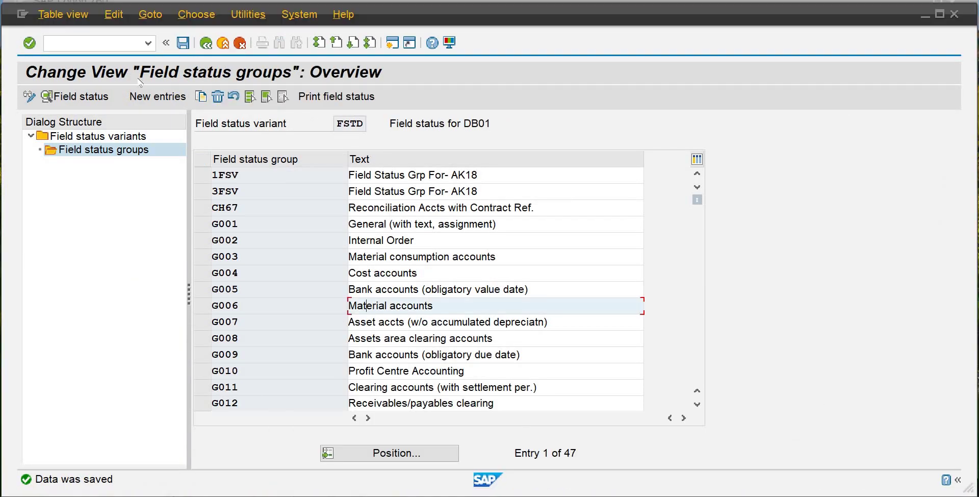
pyautogui.click(106, 41)
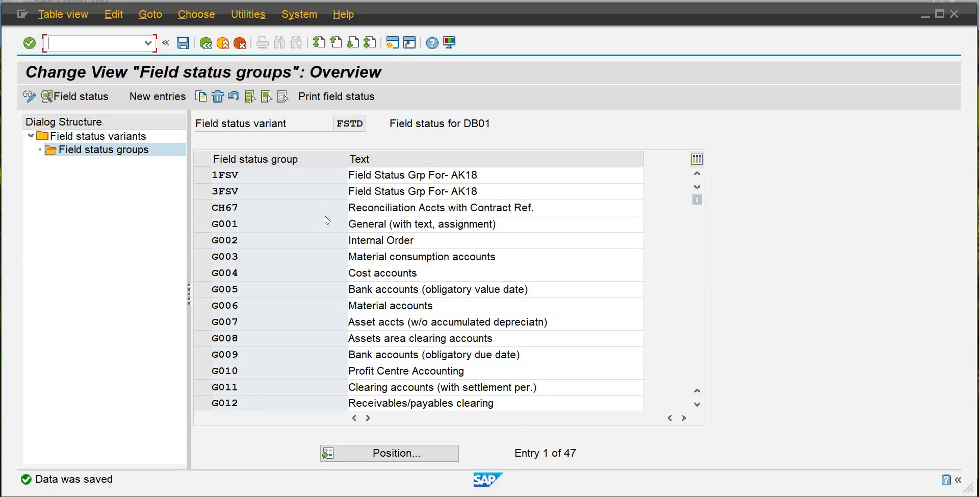
pyautogui.doubleClick(393, 272)
pyautogui.doubleClick(80, 209)
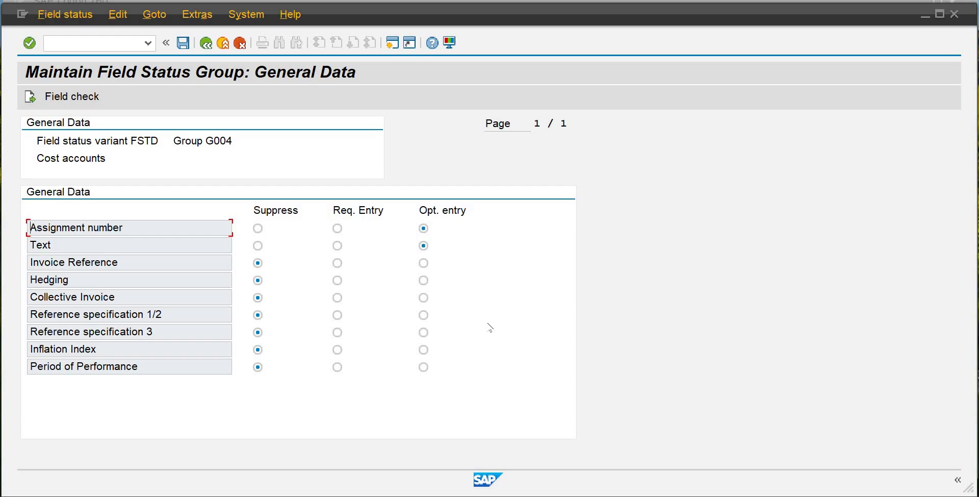
pyautogui.click(423, 366)
pyautogui.click(423, 348)
pyautogui.click(423, 333)
pyautogui.click(183, 43)
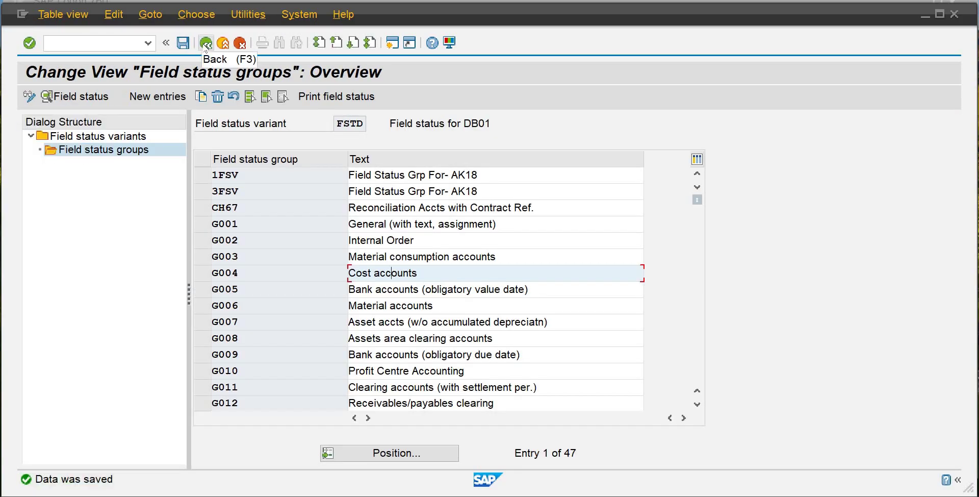
# - Leave the field status groups view and start cost center creation with transaction KS01
pyautogui.click(101, 45)
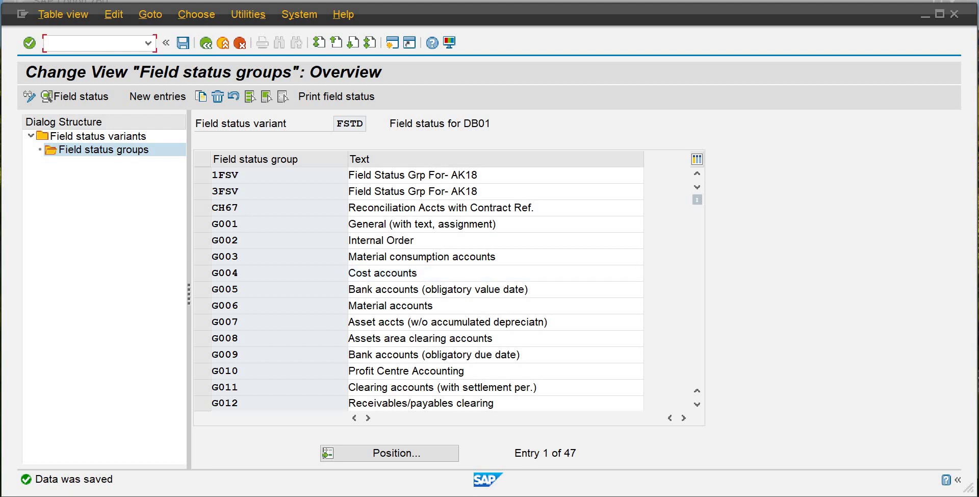
pyautogui.write('/n')
pyautogui.press('Return')
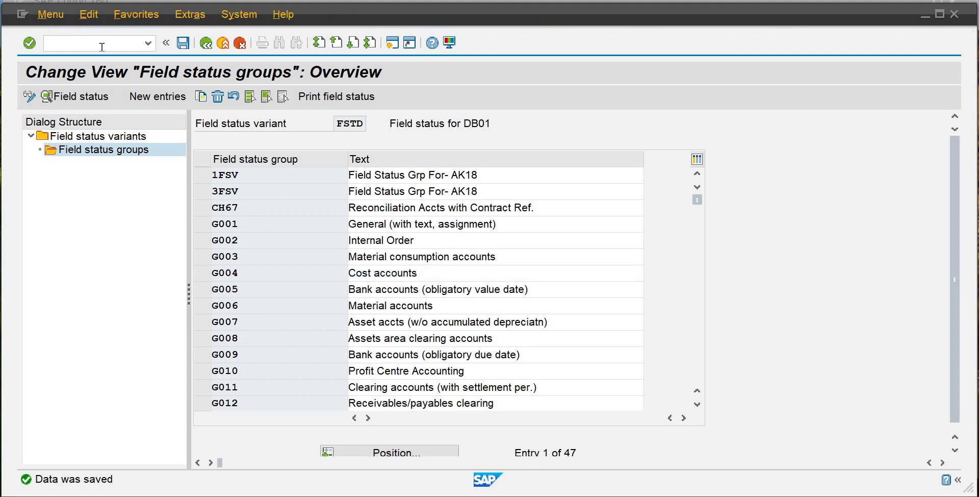
pyautogui.write('ks01')
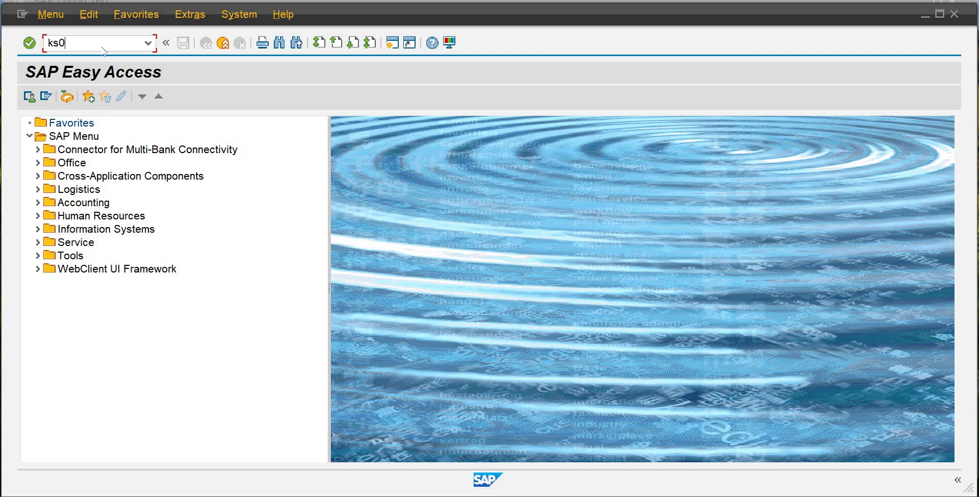
pyautogui.press('Return')
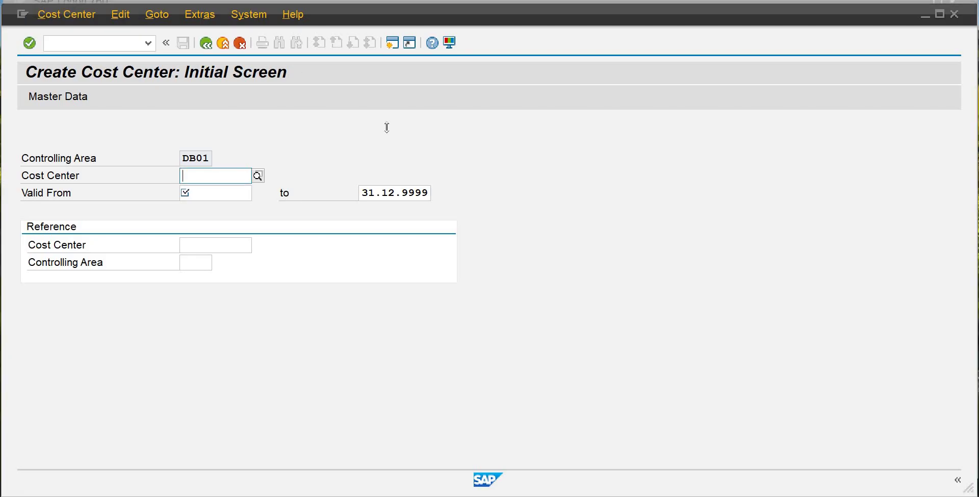
# - Consult the organizational structure and its cost centers in the Controlling lecture PDF, and return to the cost center creation screen
pyautogui.hotkey('alt', 'Tab')
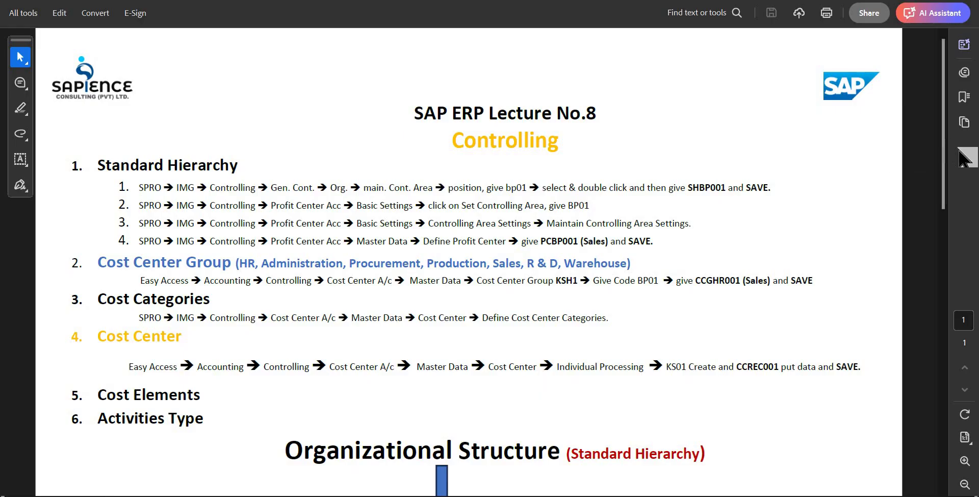
pyautogui.moveTo(946, 168); pyautogui.dragTo(932, 298)
pyautogui.scroll(-2, 938, 270)
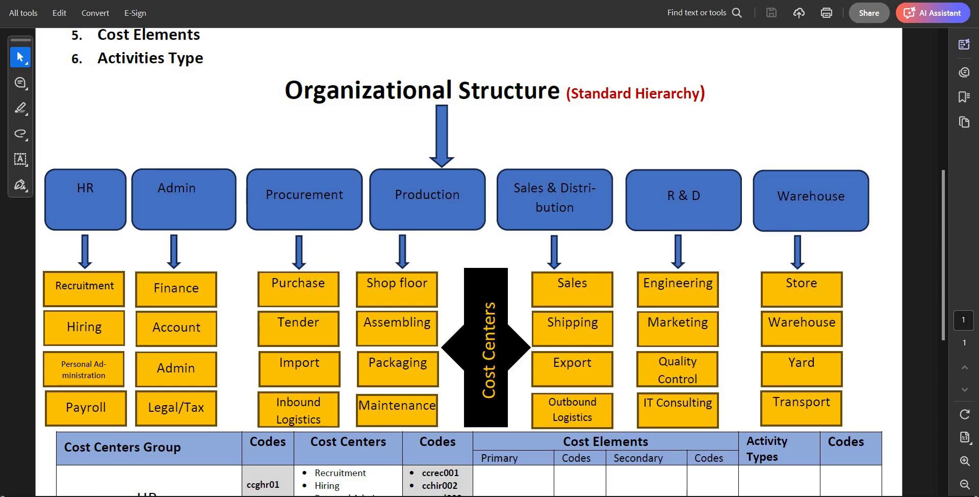
pyautogui.hotkey('alt', 'Tab')
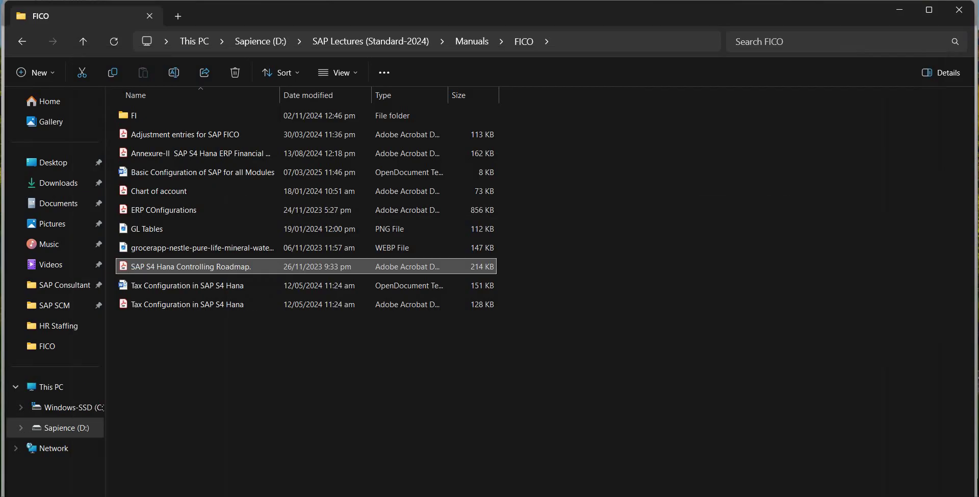
pyautogui.click(901, 10)
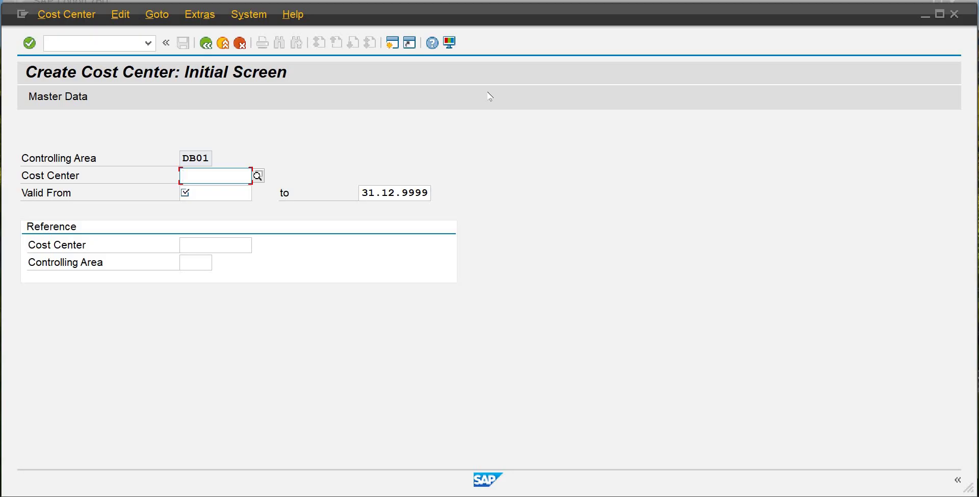
# - Enter cost center 3001 with valid-from date 01.01.2025 and open its master data
pyautogui.write('300')
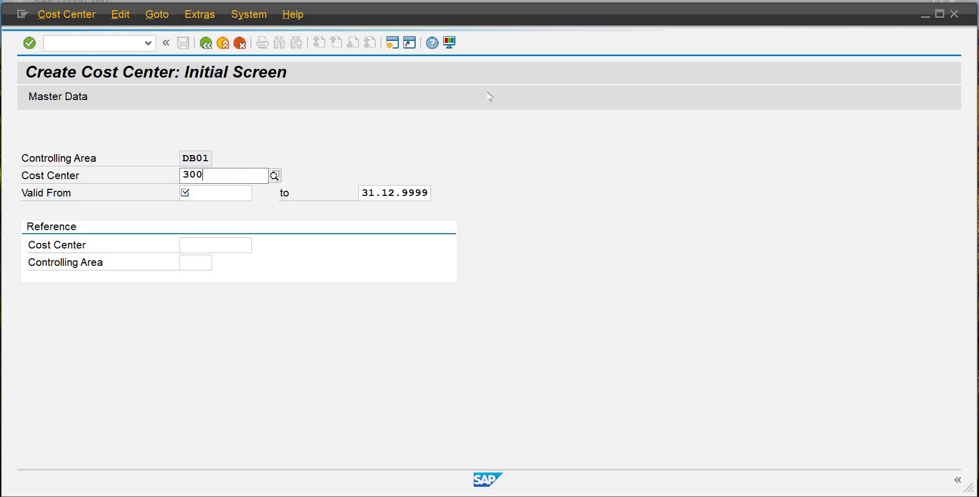
pyautogui.write('1')
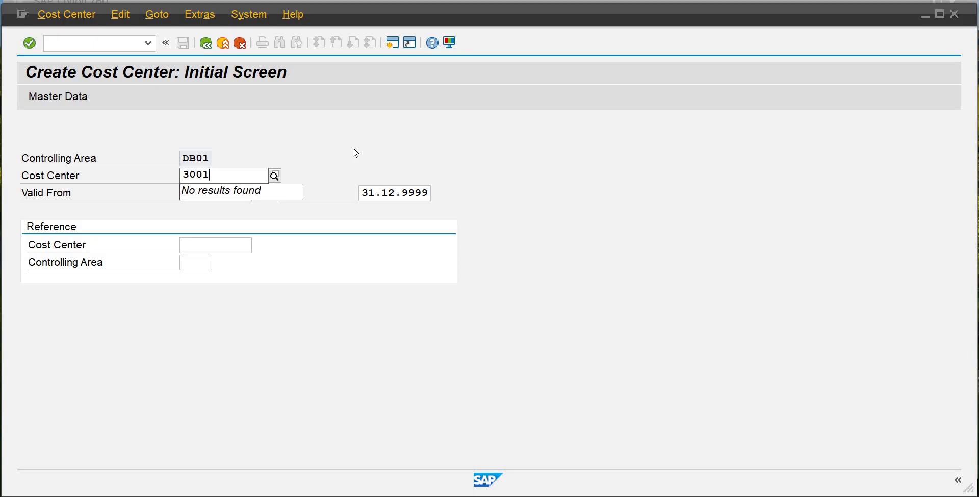
pyautogui.press('Tab')
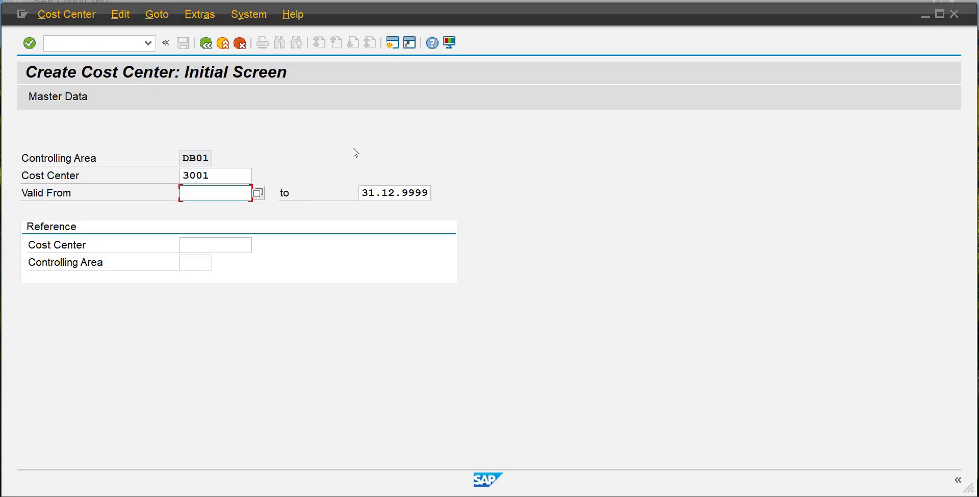
pyautogui.write('01')
pyautogui.press('Down')
pyautogui.press('Return')
pyautogui.click(66, 102)
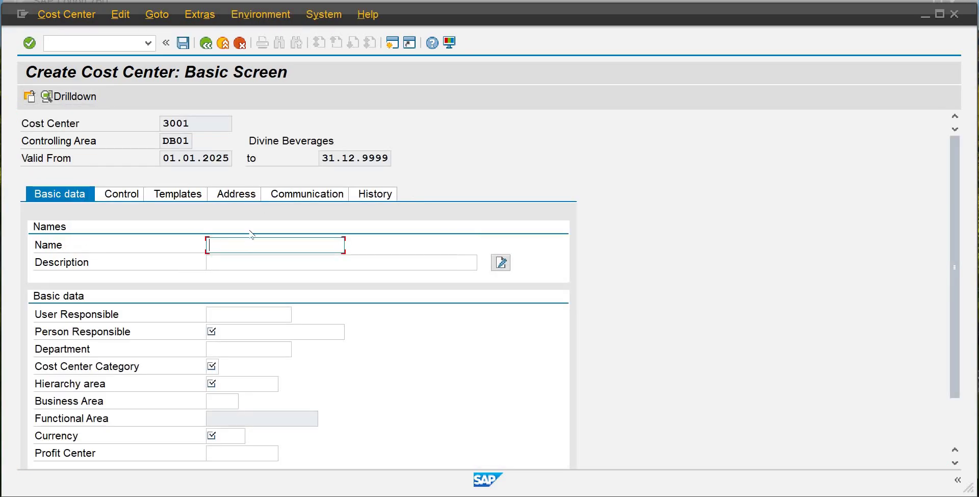
# - Name cost center 3001 "Purchase" and give it the description "Purchase Dept"
pyautogui.write('Purchase')
pyautogui.press('capslock')
pyautogui.press('Tab')
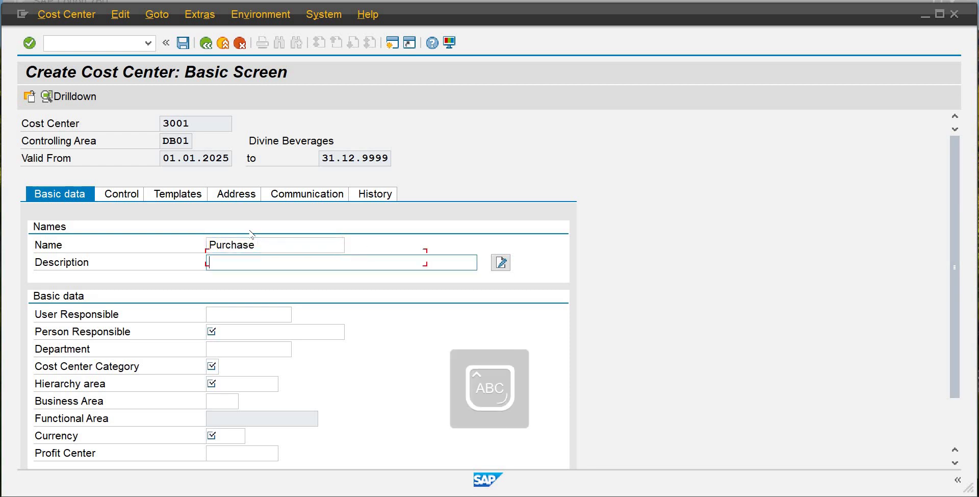
pyautogui.write('pUR')
pyautogui.press('BackSpace')
pyautogui.press('BackSpace')
pyautogui.press('BackSpace')
pyautogui.press('capslock')
pyautogui.write('P')
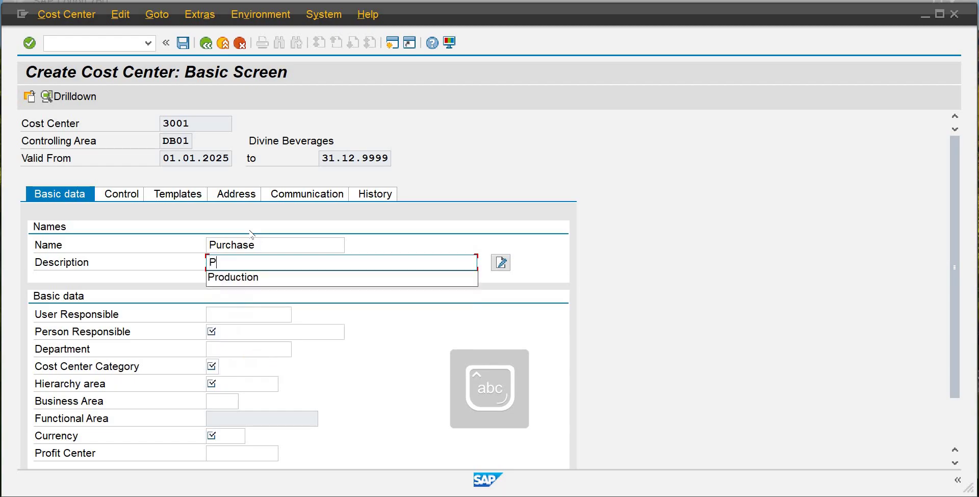
pyautogui.write('urchas')
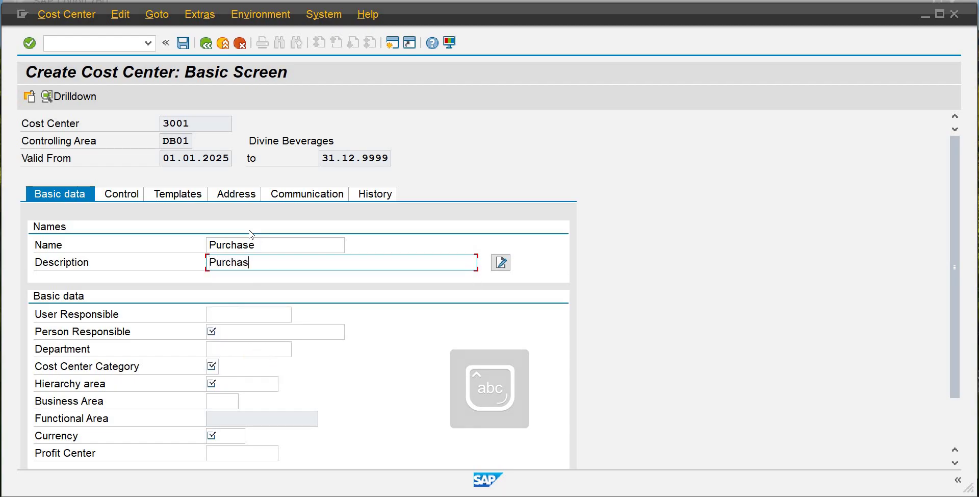
pyautogui.write('e Dept')
pyautogui.press('Tab')
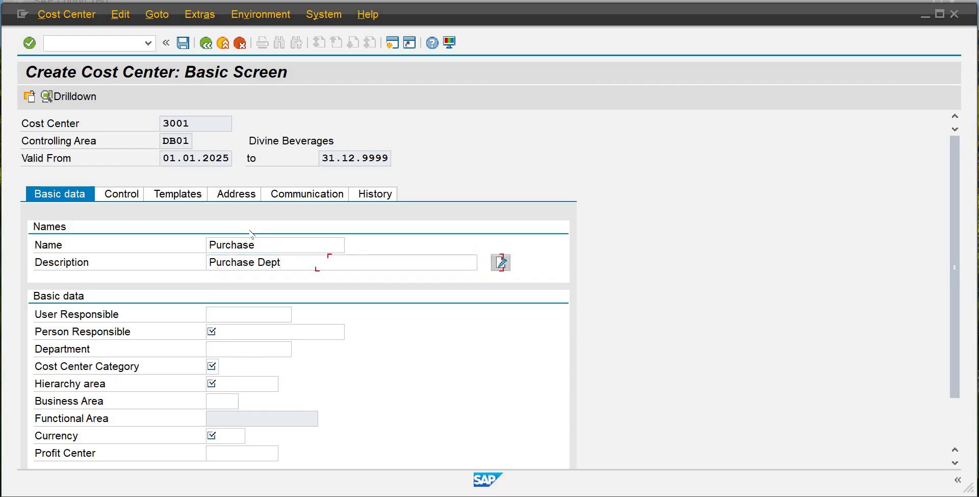
# - Set the user responsible to sapience and the person responsible to "Purchase Manager"
pyautogui.write('sapience')
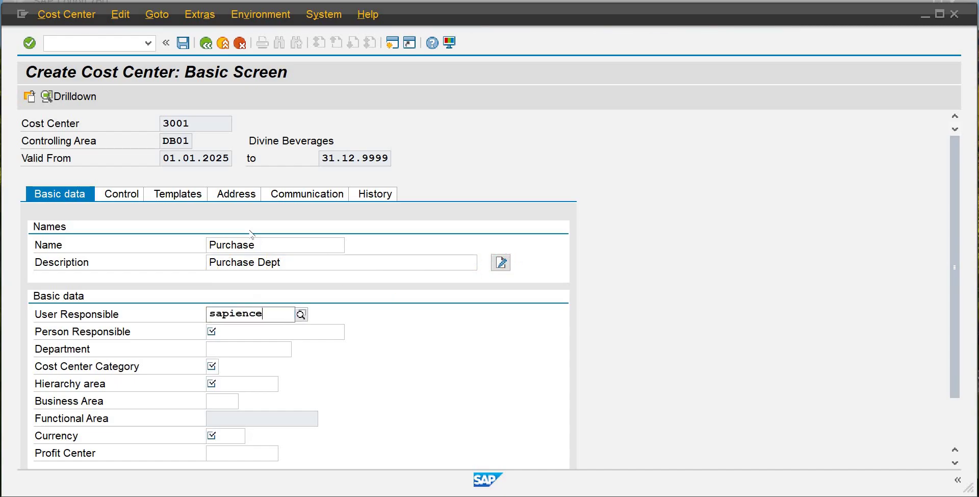
pyautogui.press('Tab')
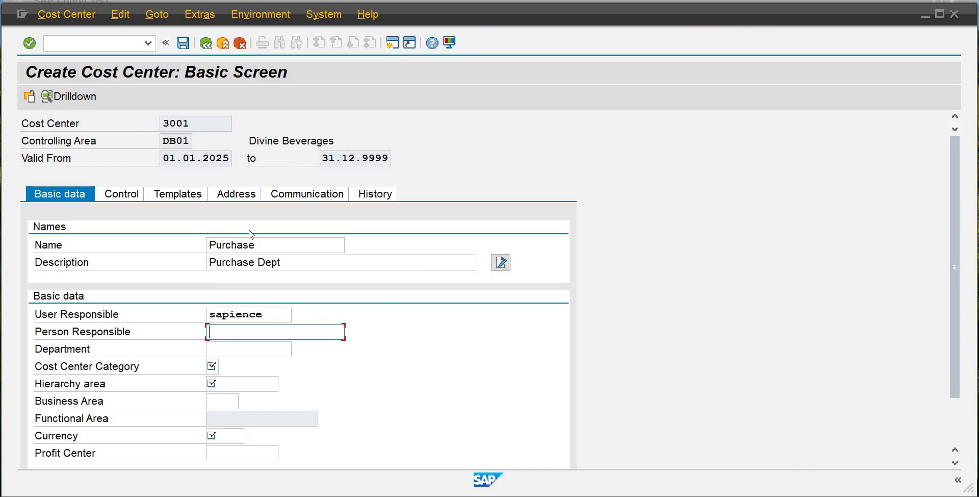
pyautogui.write('Purchase Manag')
pyautogui.press('BackSpace')
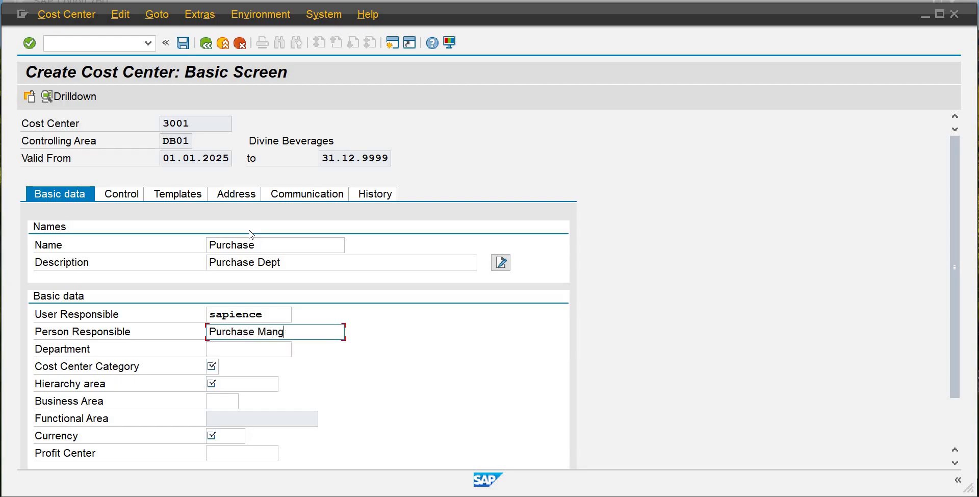
pyautogui.press('BackSpace')
pyautogui.write('ager')
pyautogui.press('Tab')
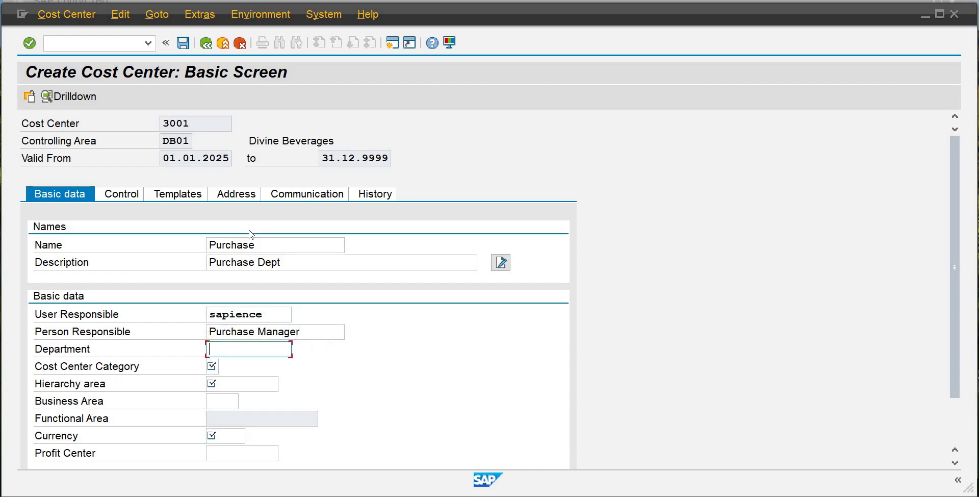
# - Set the department to Purchase and the cost center category to L (Management)
pyautogui.write('P')
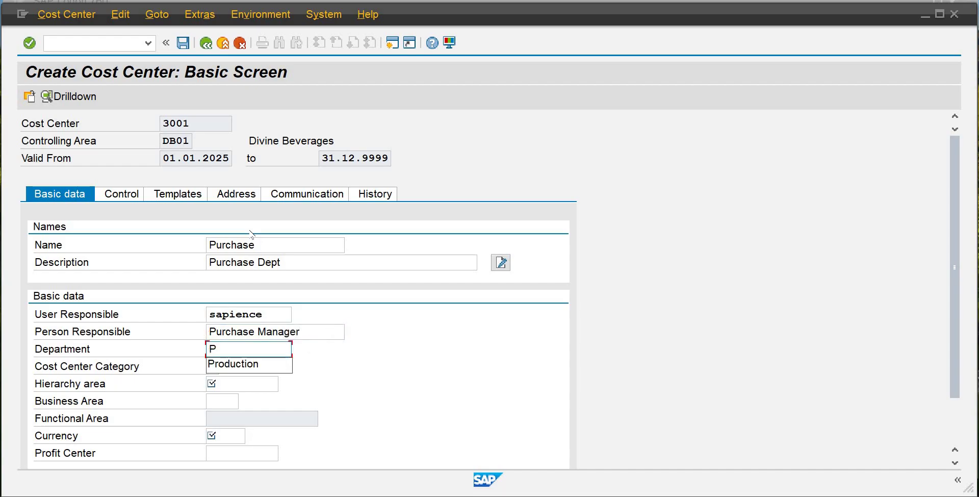
pyautogui.press('Down')
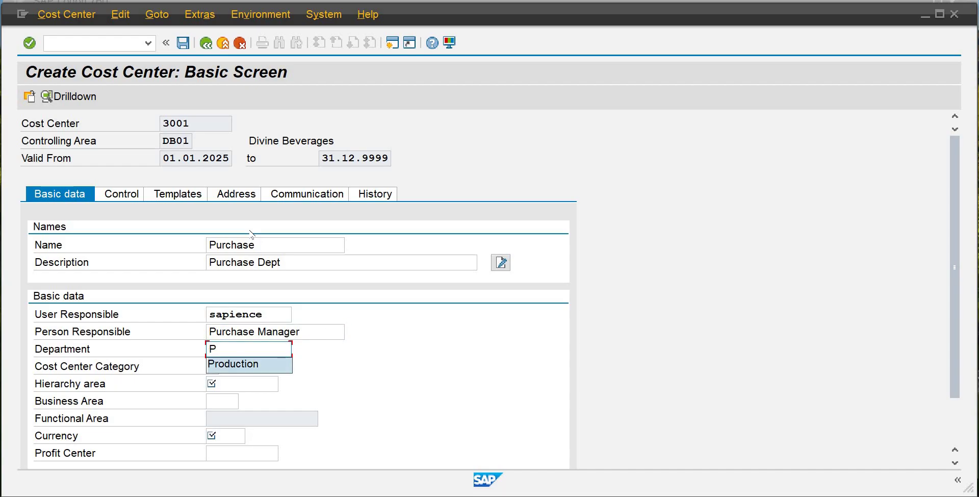
pyautogui.write('urchase')
pyautogui.press('Tab')
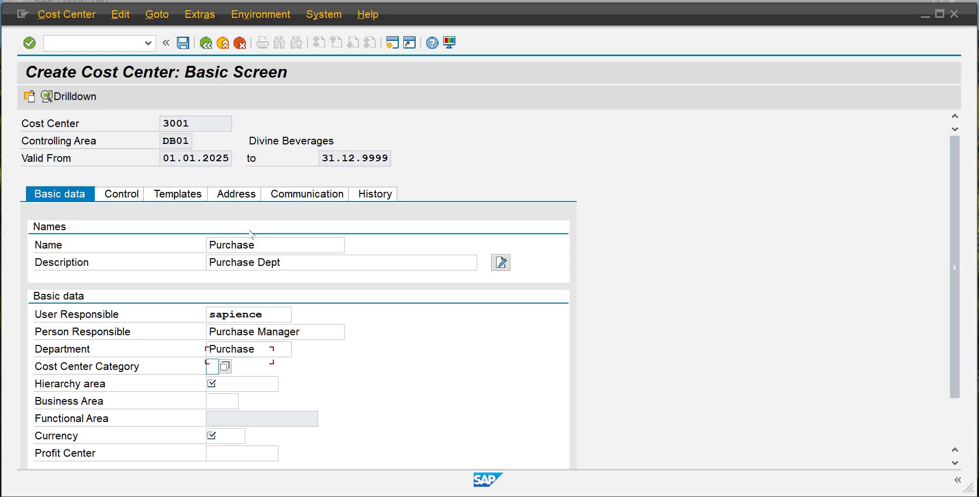
pyautogui.click(225, 366)
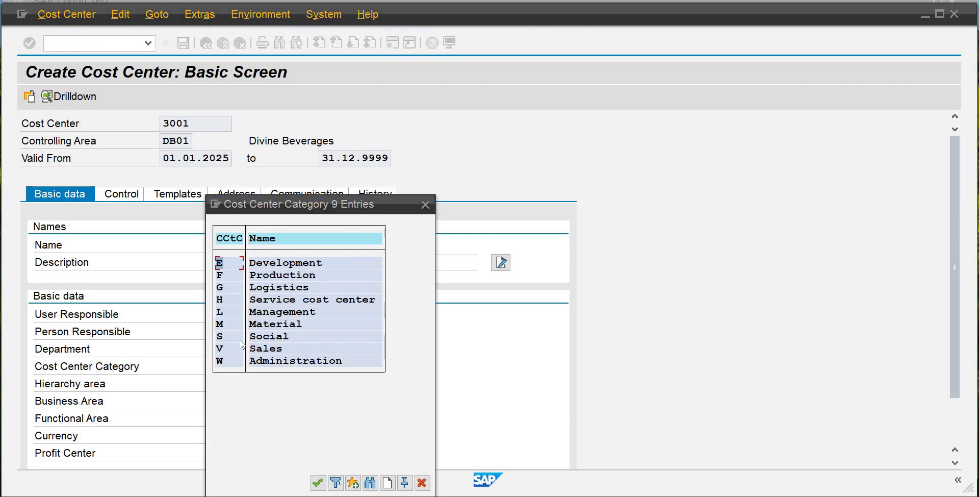
pyautogui.doubleClick(269, 313)
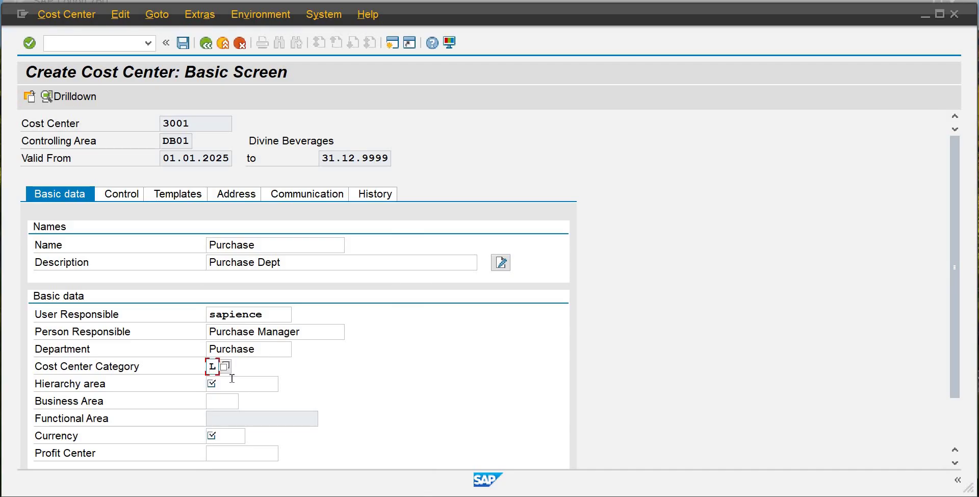
# - Assign cost center 3001 to hierarchy area SHDB01 and business area badb
pyautogui.click(232, 378)
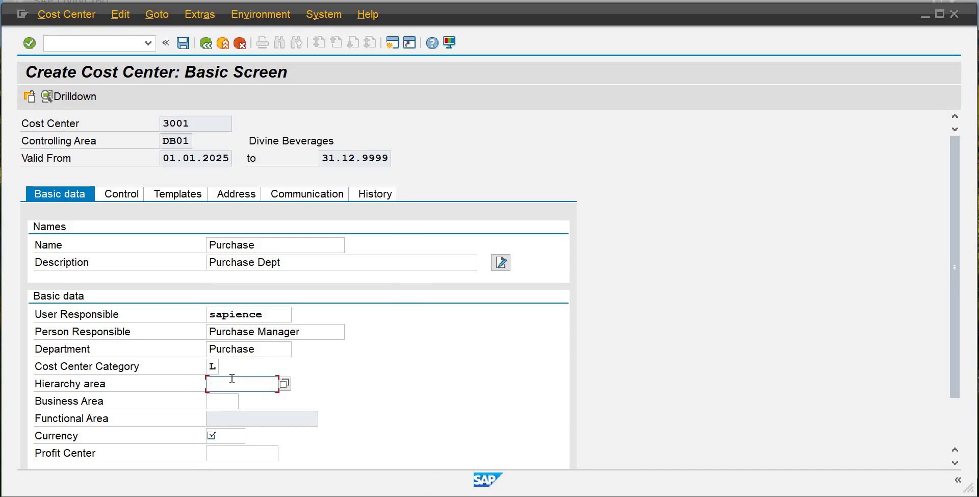
pyautogui.click(284, 384)
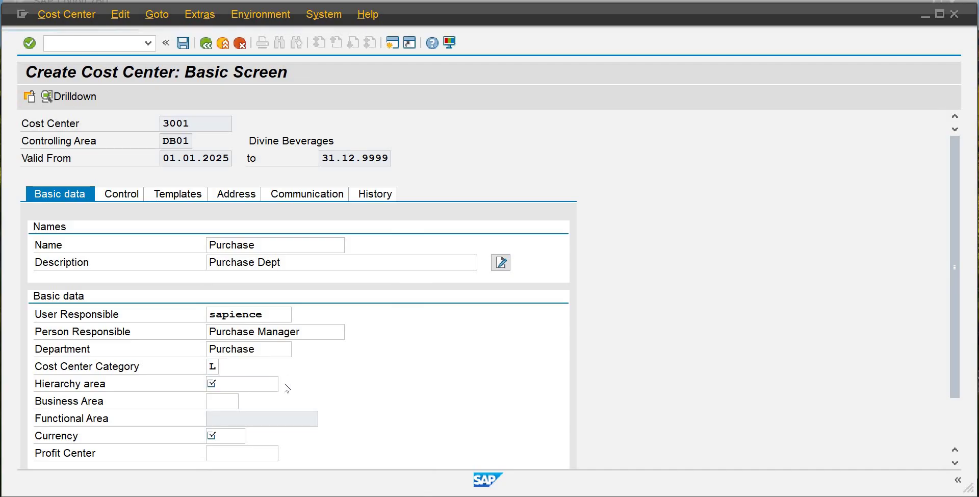
pyautogui.click(235, 400)
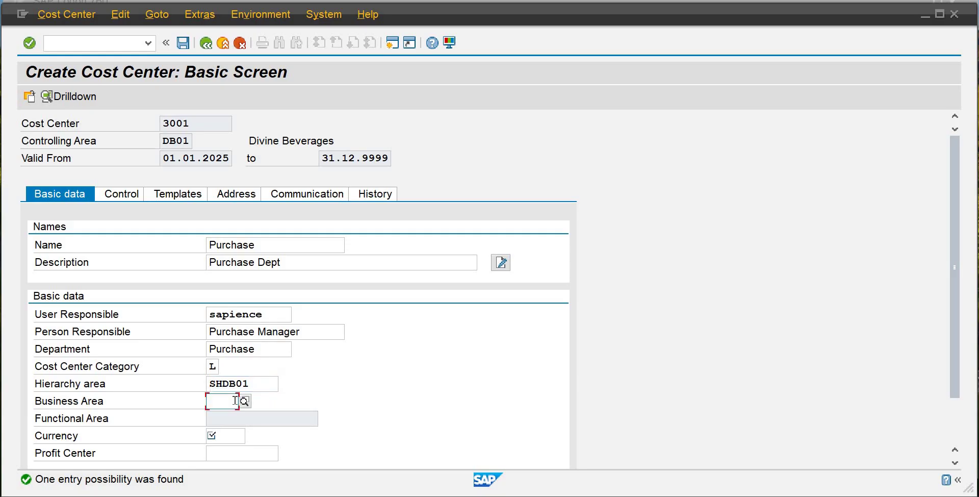
pyautogui.write('badb')
pyautogui.press('Tab')
# - Set the cost center's currency to pkr
pyautogui.write('kr')
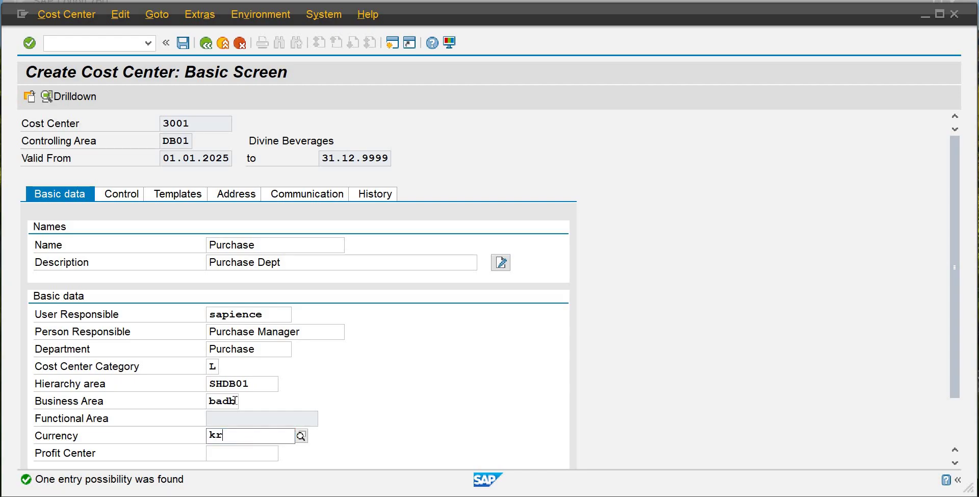
pyautogui.press('Tab')
pyautogui.click(230, 437)
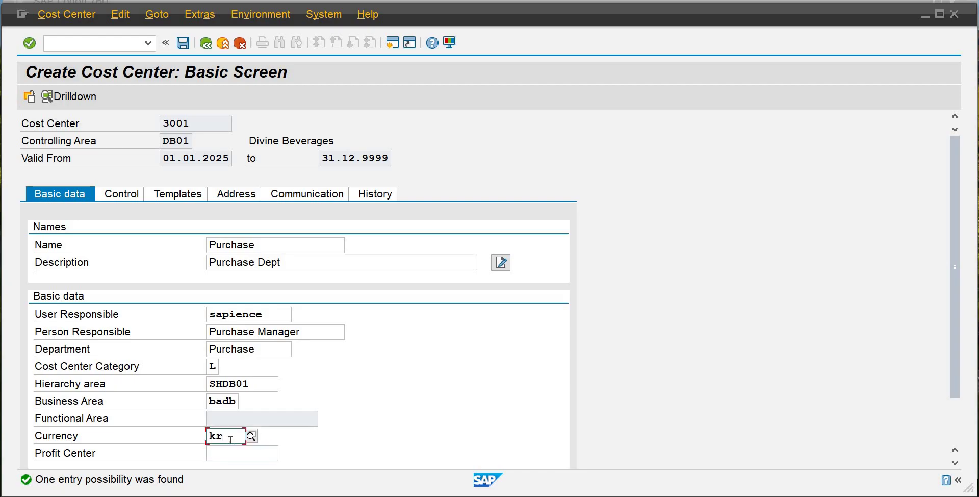
pyautogui.press('BackSpace')
pyautogui.press('BackSpace')
pyautogui.write('pkr')
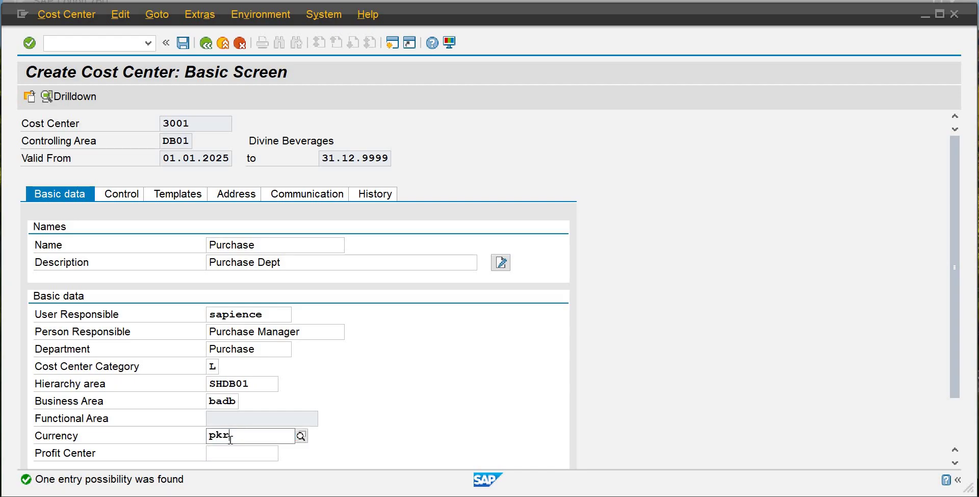
# - Assign profit center 9001 to the cost center and save it
pyautogui.press('Tab')
pyautogui.write('900')
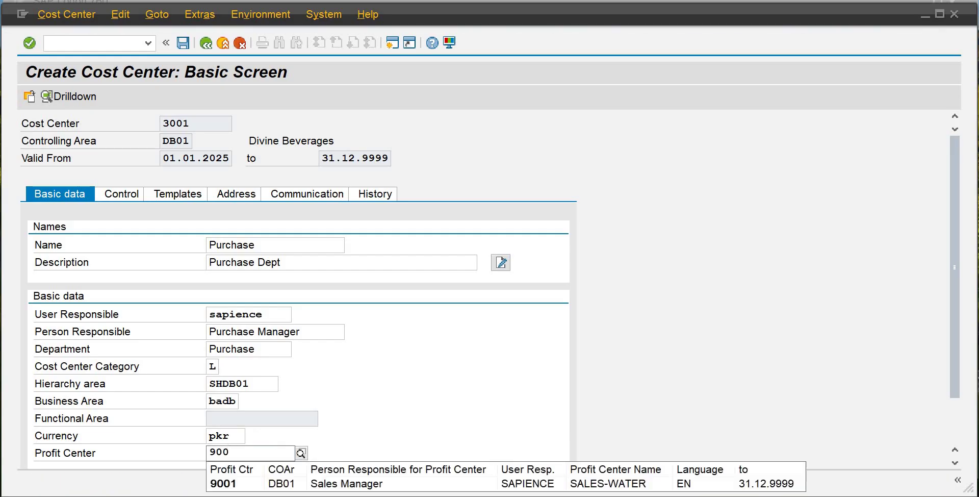
pyautogui.write('1')
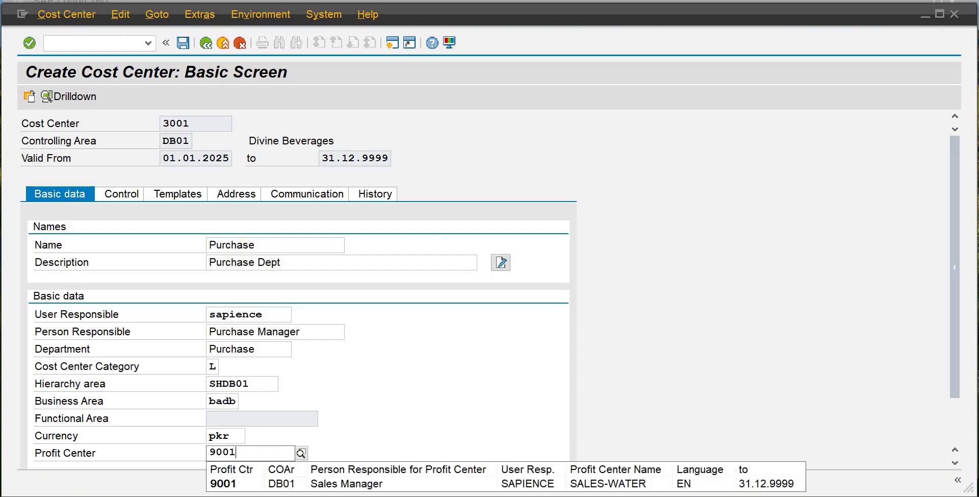
pyautogui.click(288, 488)
pyautogui.click(182, 43)
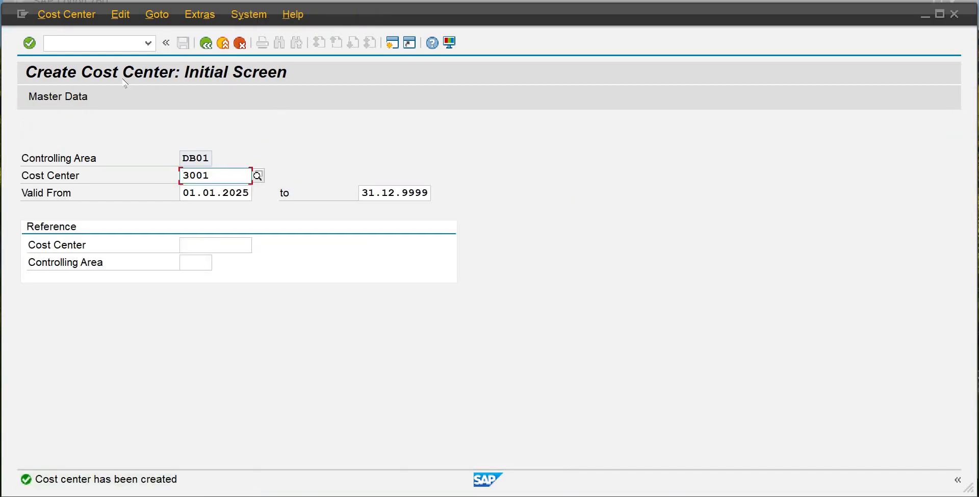
# - Go to transaction OKB9 and start new entries for the default account assignment
pyautogui.click(108, 43)
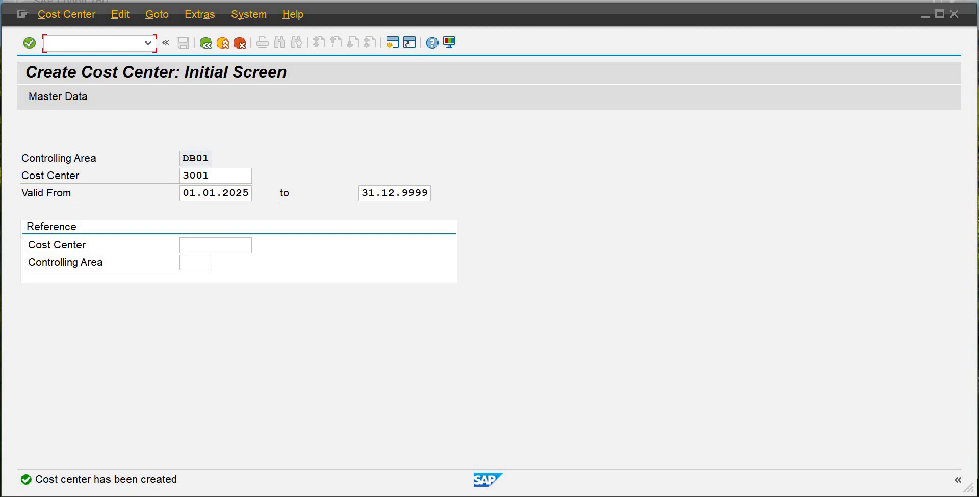
pyautogui.write('/nokb9')
pyautogui.press('Return')
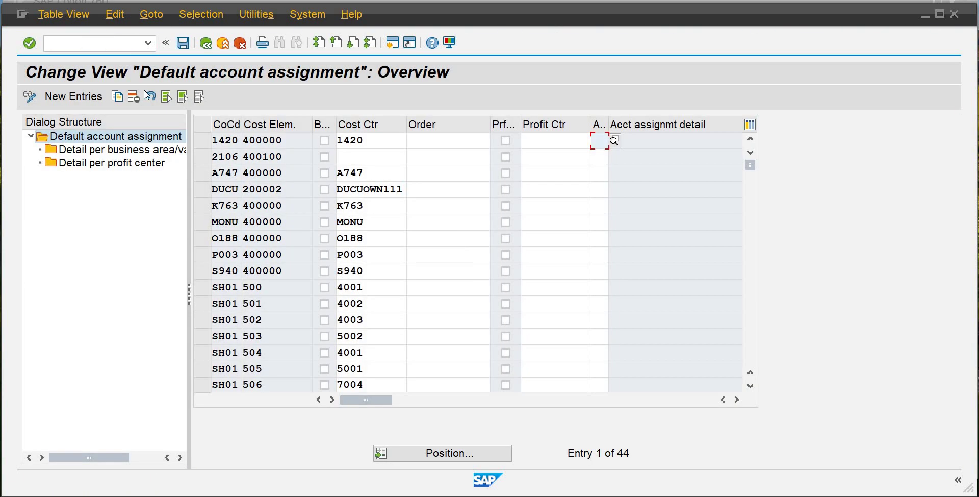
pyautogui.click(80, 97)
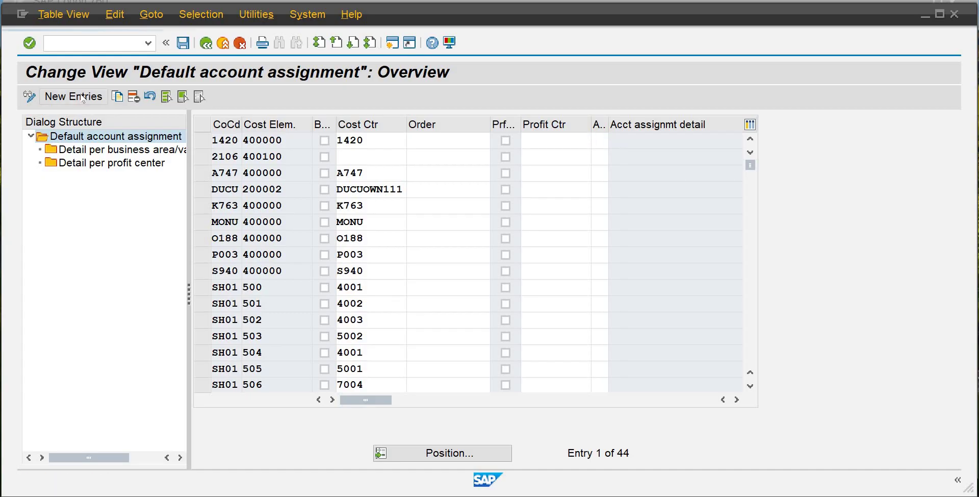
# - Enter company code db01 and cost element 501 in the first row of the new default account assignments
pyautogui.write('db01')
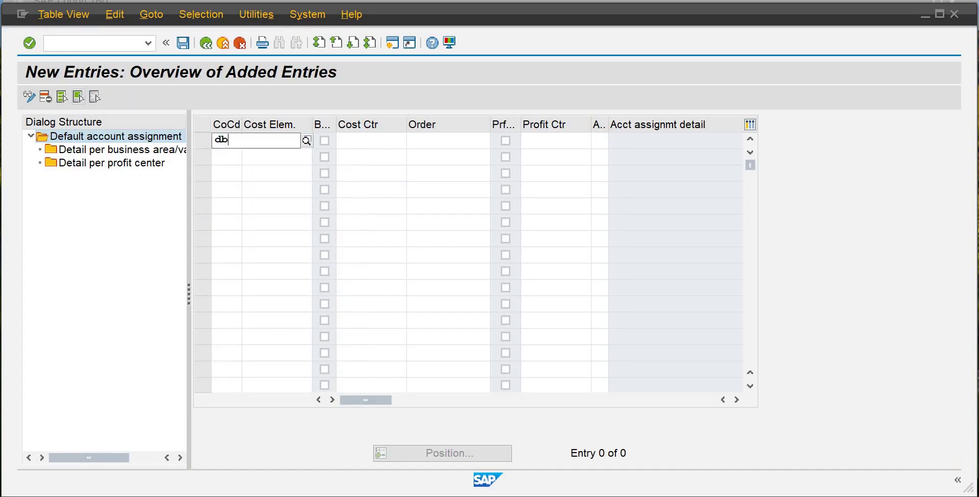
pyautogui.press('Return')
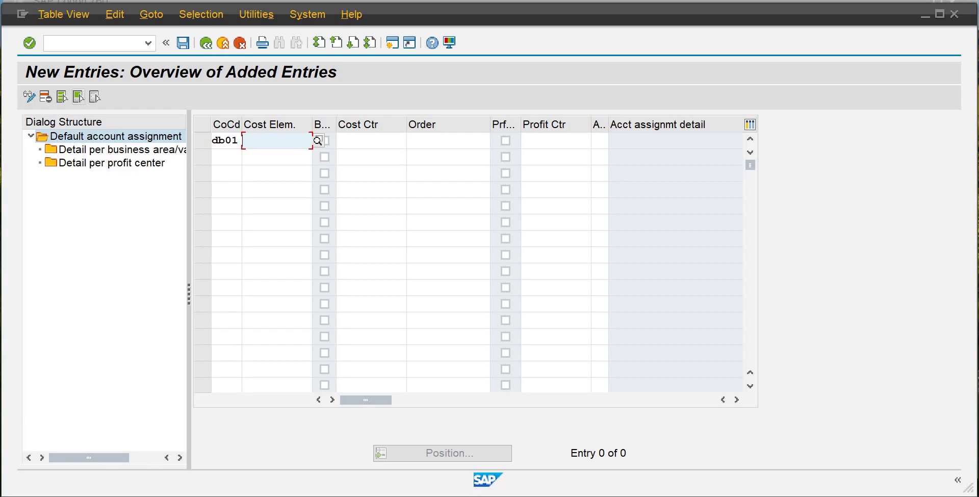
pyautogui.write('501')
pyautogui.press('Tab')
pyautogui.press('Tab')
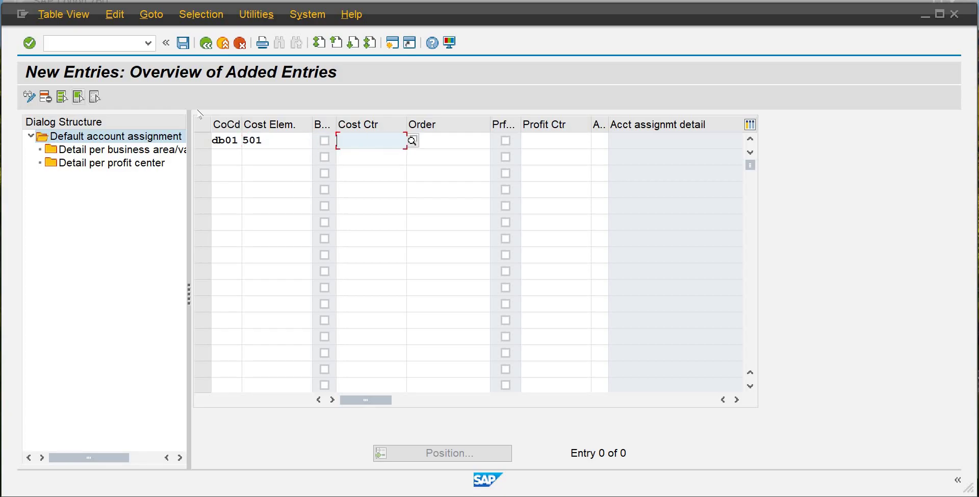
pyautogui.click(268, 142)
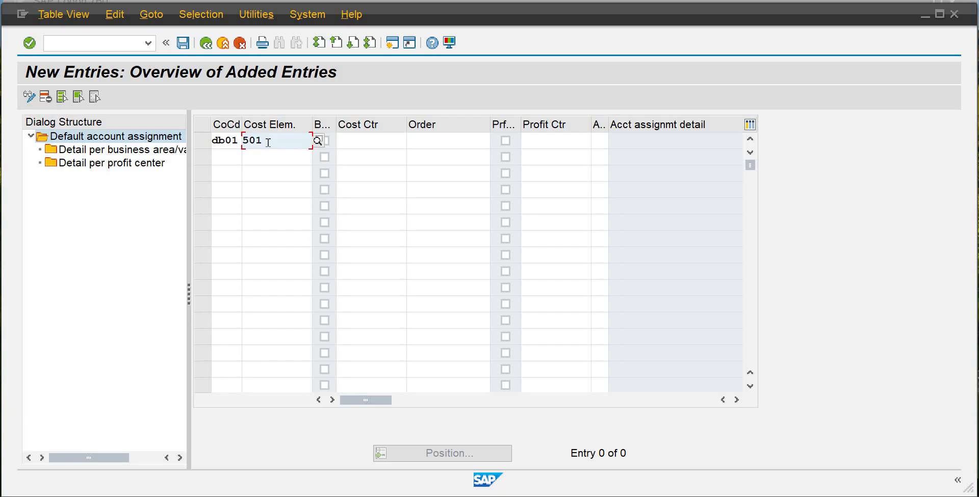
pyautogui.press('BackSpace')
pyautogui.write('1')
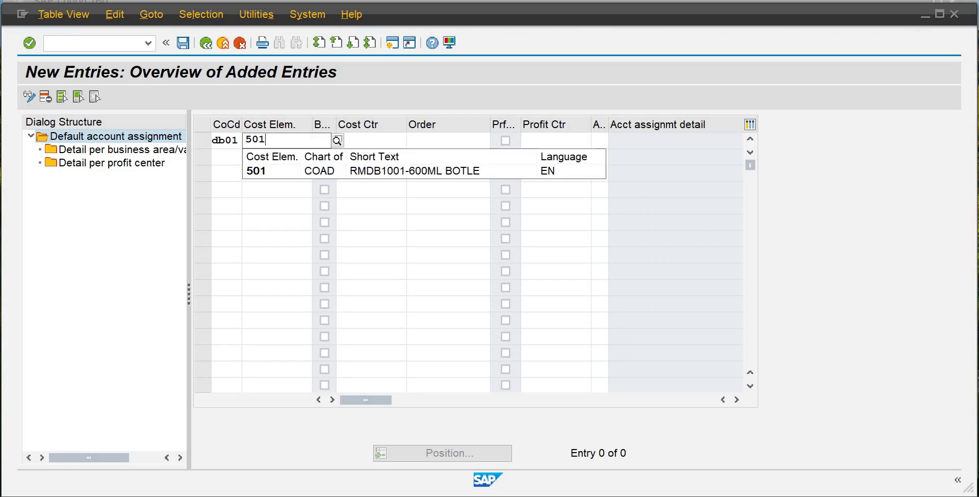
pyautogui.click(337, 175)
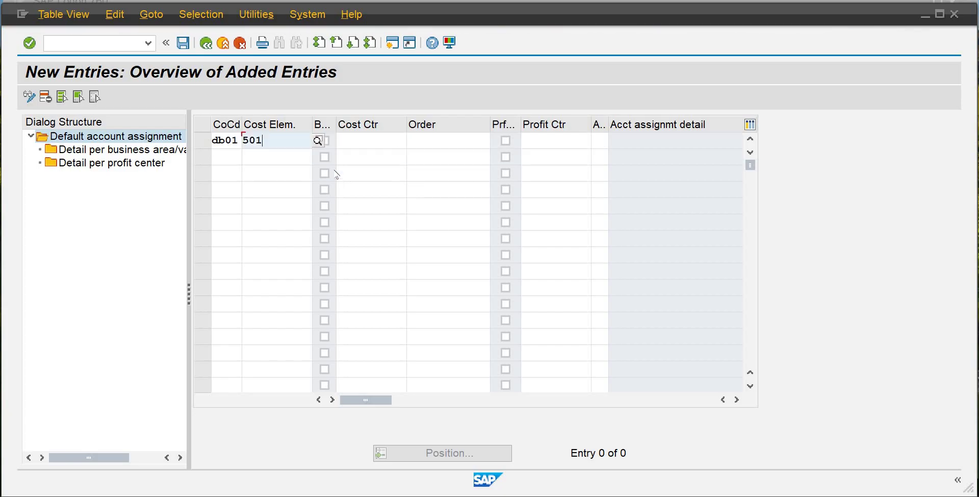
# - Assign cost center 3001 to the cost element 501 row and save the default account assignment
pyautogui.press('Tab')
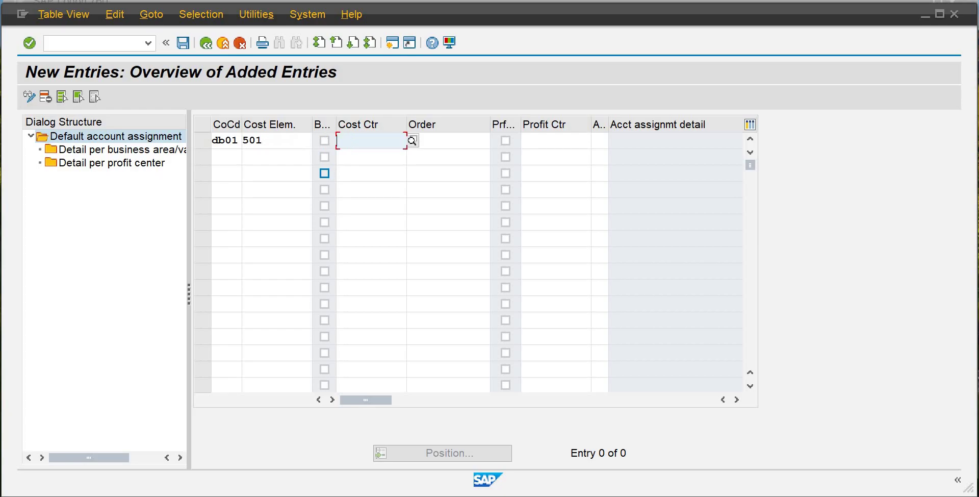
pyautogui.write('3001')
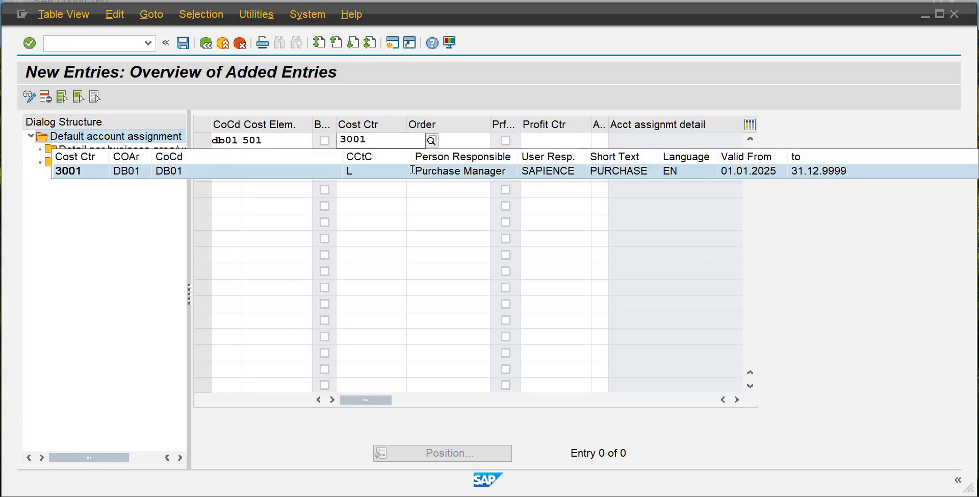
pyautogui.click(414, 173)
pyautogui.press('Return')
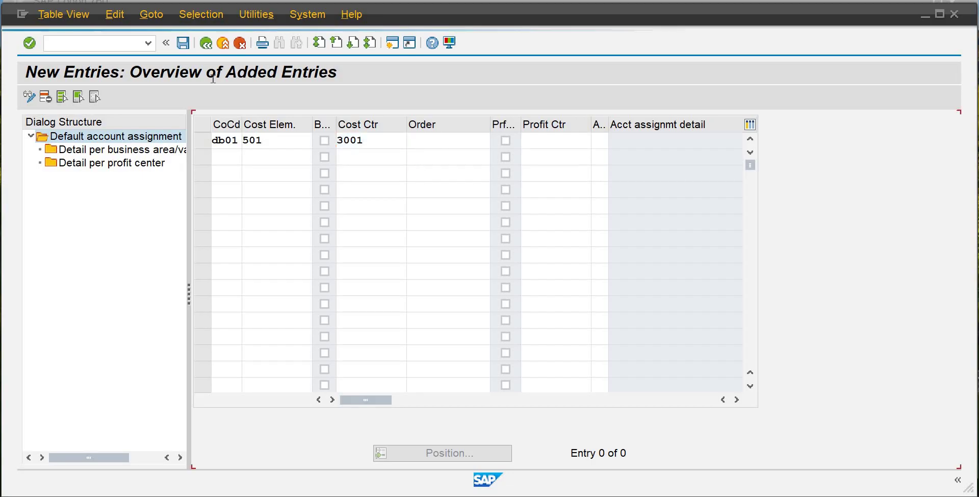
pyautogui.click(186, 44)
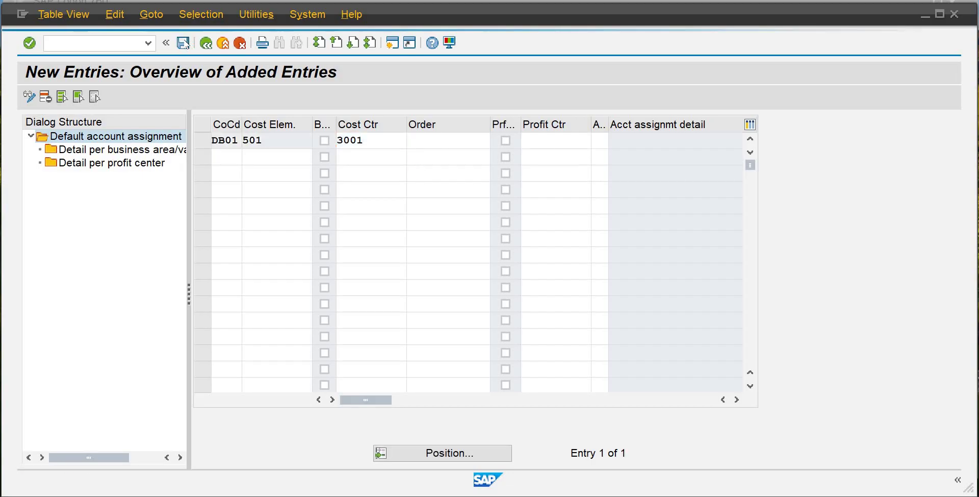
pyautogui.click(314, 264)
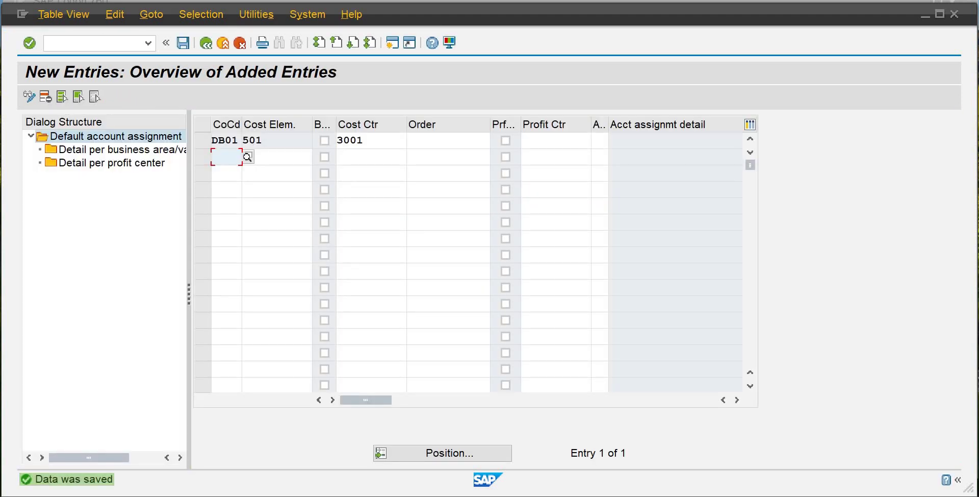
# - Put the default account assignment window away and return to the Create Purchase Requisition window
pyautogui.moveTo(575, 496)
pyautogui.moveTo(587, 461)
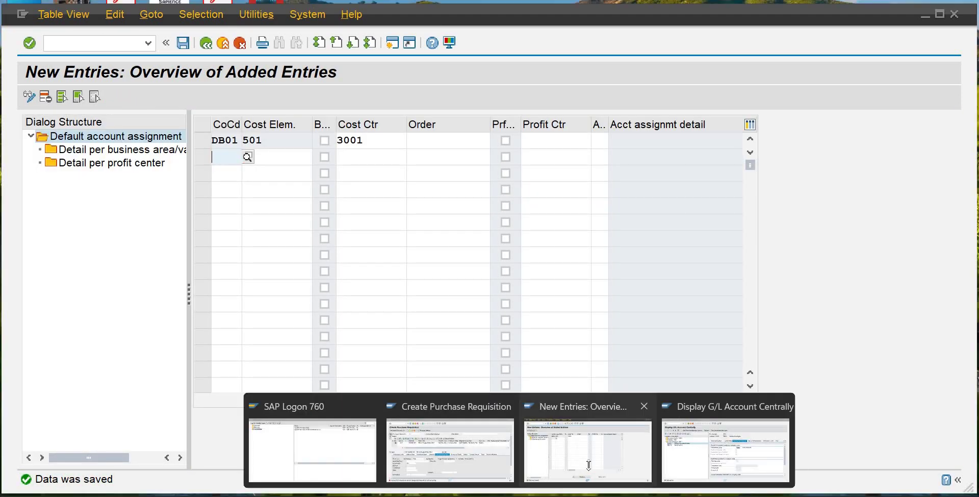
pyautogui.moveTo(499, 456)
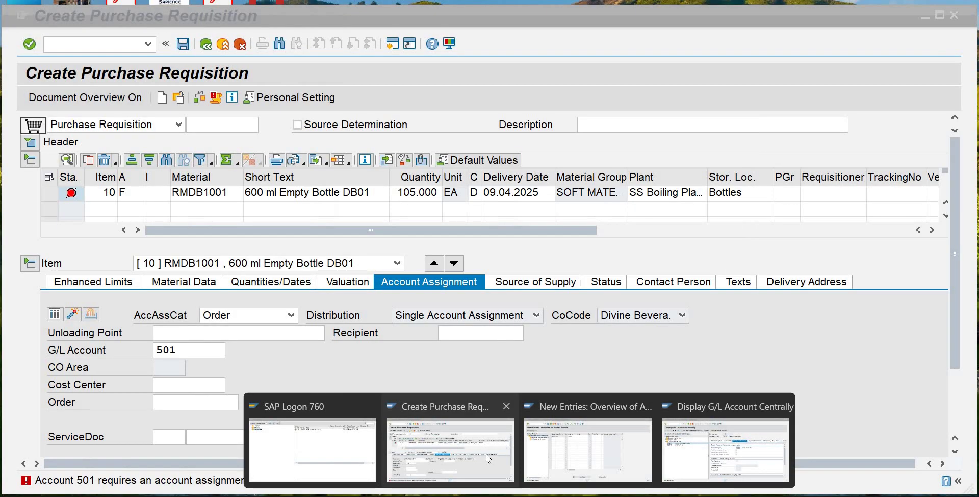
pyautogui.click(488, 457)
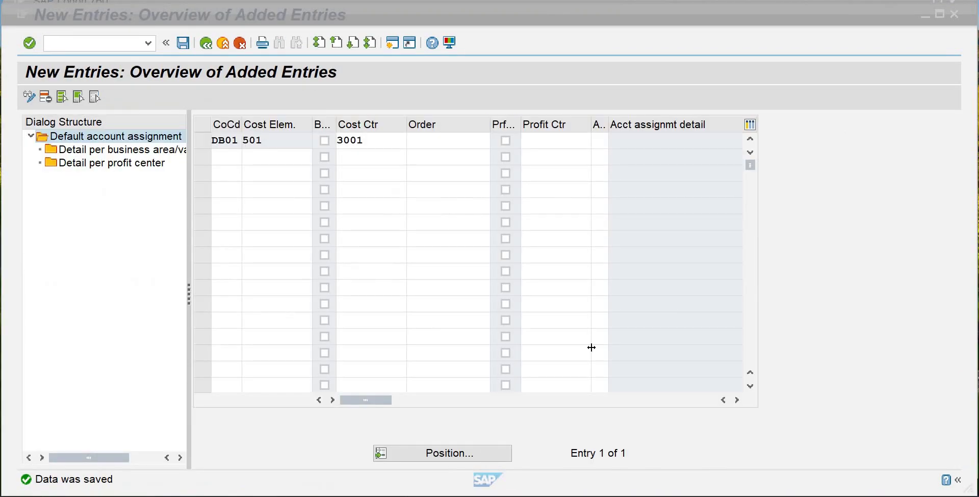
pyautogui.click(924, 15)
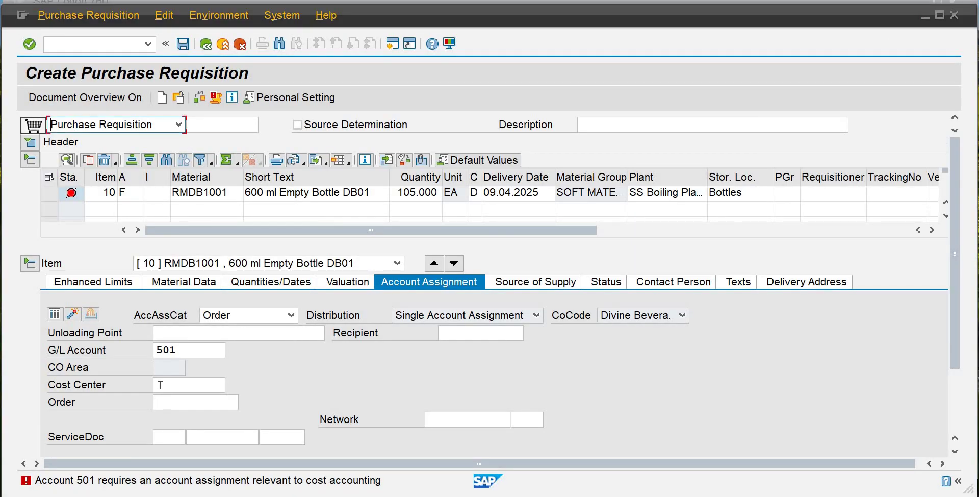
# - Clear and re-enter G/L account 501 in the account assignment of requisition item 10
pyautogui.click(160, 384)
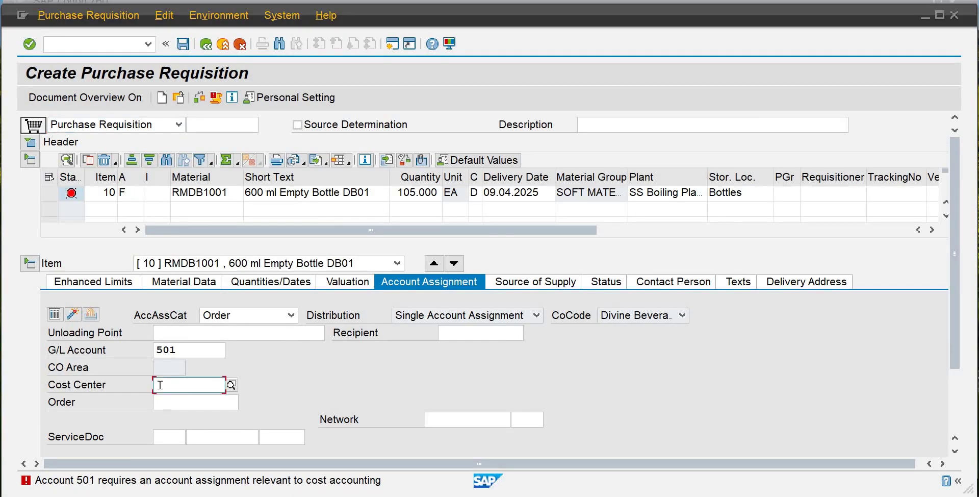
pyautogui.click(183, 350)
pyautogui.press('BackSpace')
pyautogui.press('BackSpace')
pyautogui.press('BackSpace')
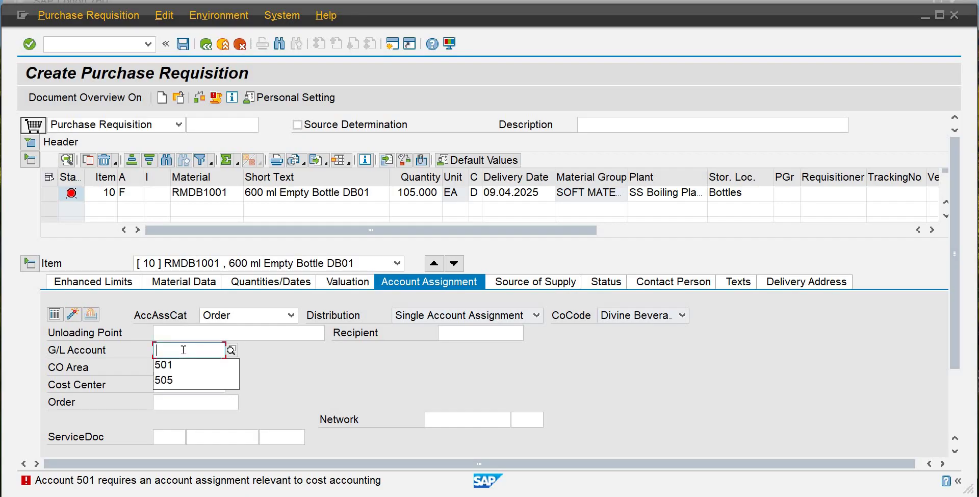
pyautogui.write('501')
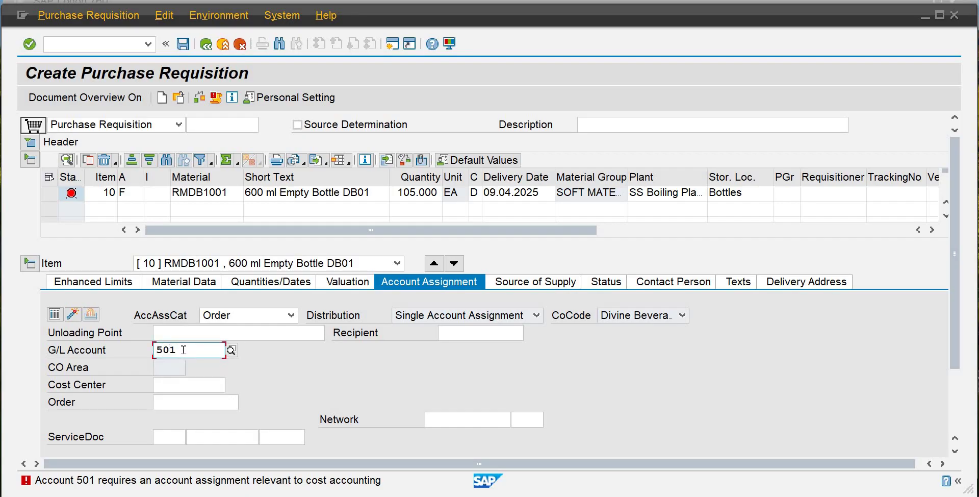
# - Choose the suggested G/L account 501 again for requisition item 10 and go to its cost center
pyautogui.press('BackSpace')
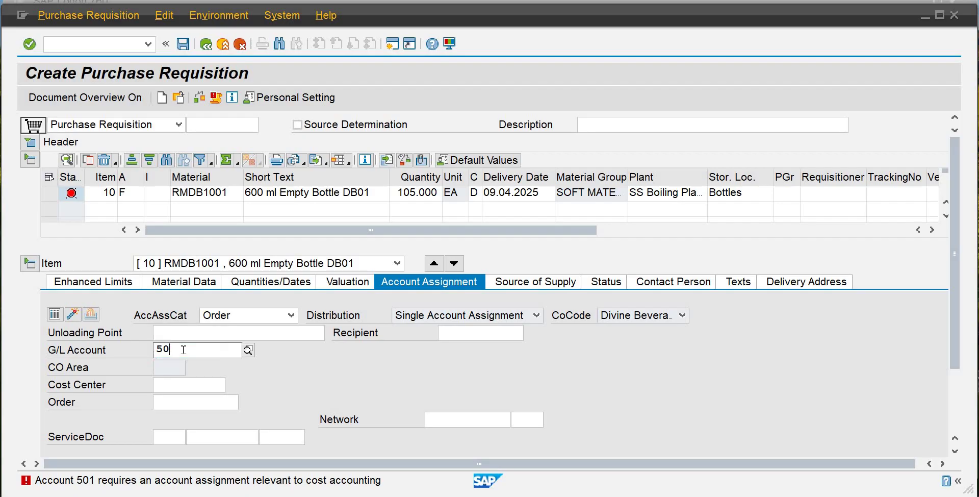
pyautogui.write('1')
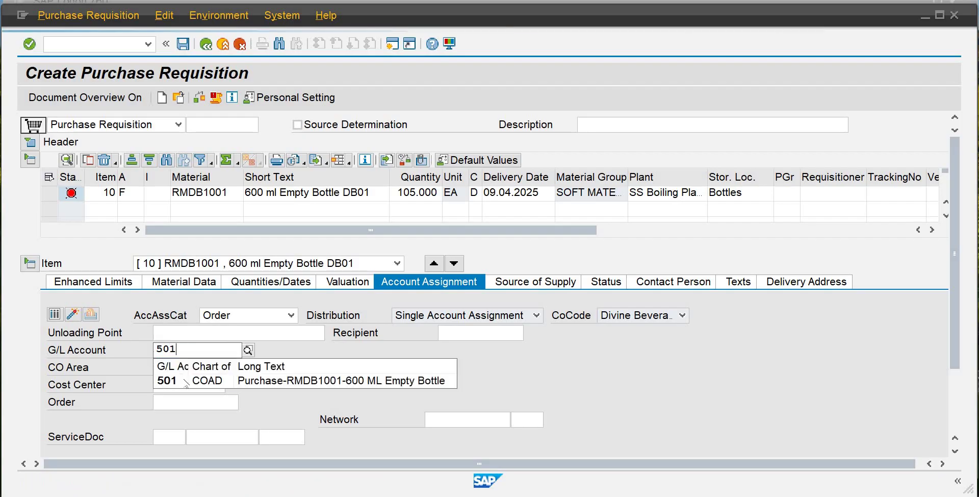
pyautogui.click(184, 380)
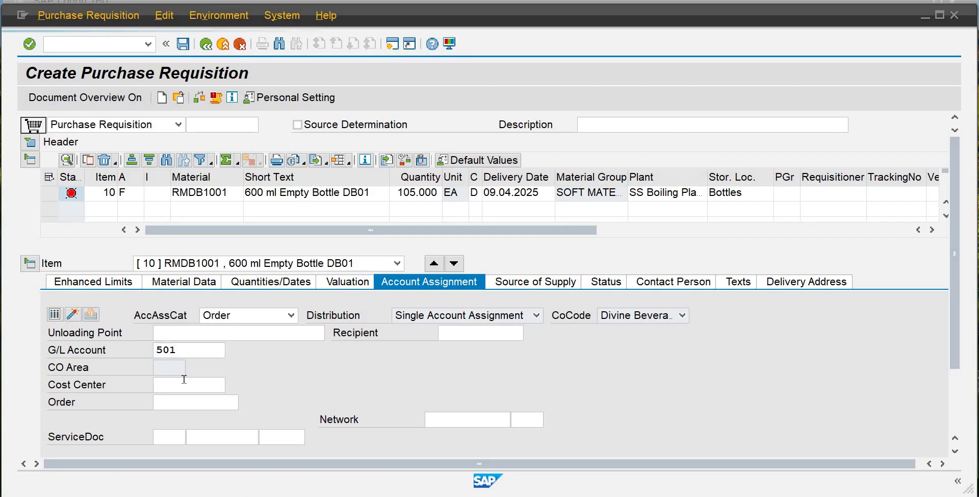
pyautogui.press('Return')
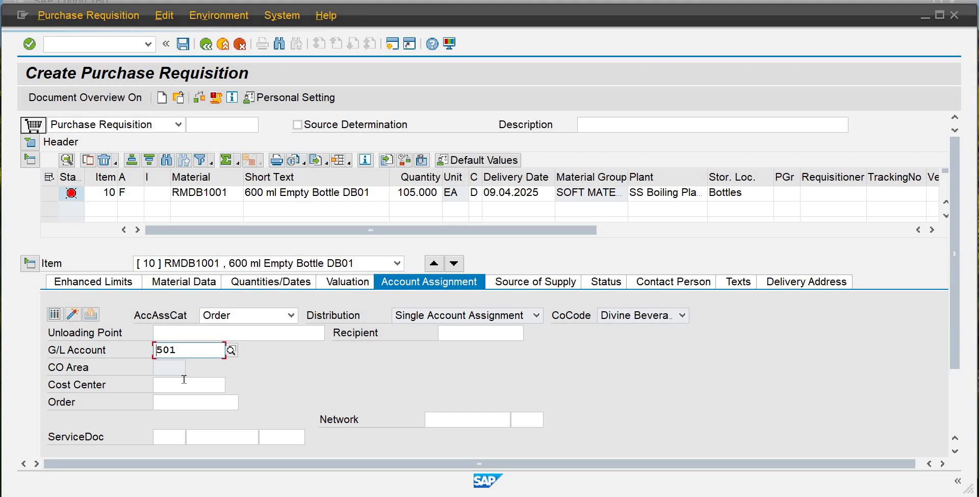
pyautogui.click(199, 385)
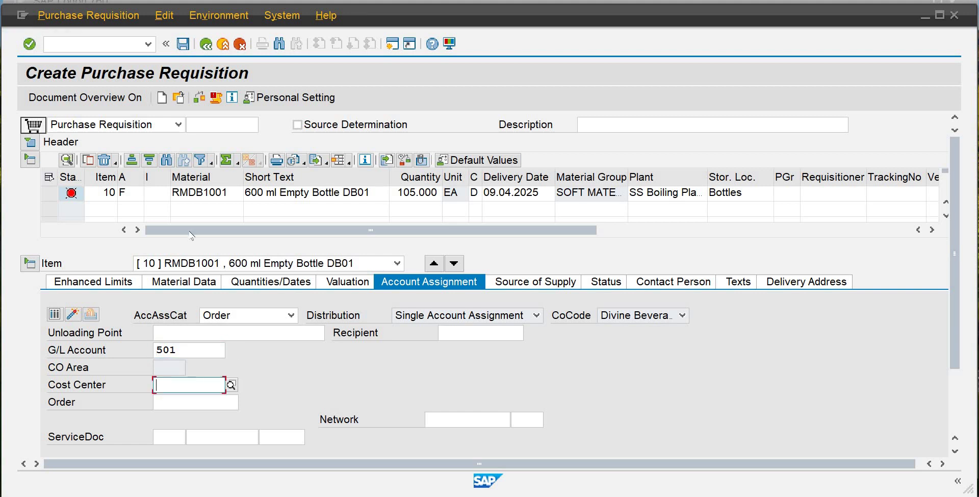
# - Abandon the current requisition with /n and start a new one with transaction ME51N
pyautogui.click(111, 45)
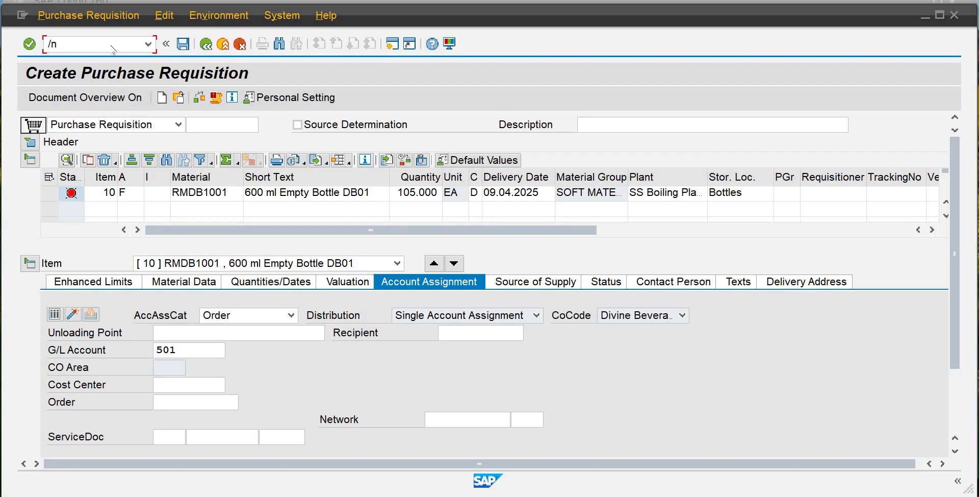
pyautogui.write('/n')
pyautogui.press('Return')
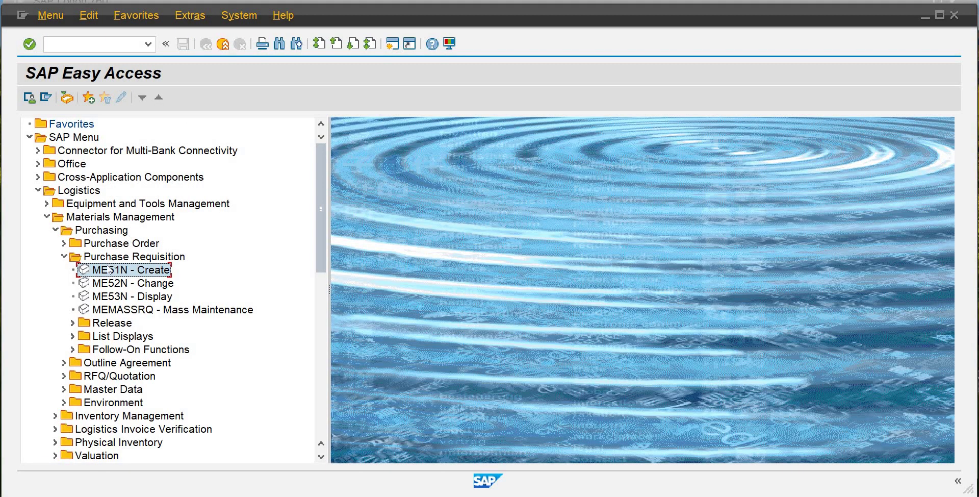
pyautogui.doubleClick(110, 270)
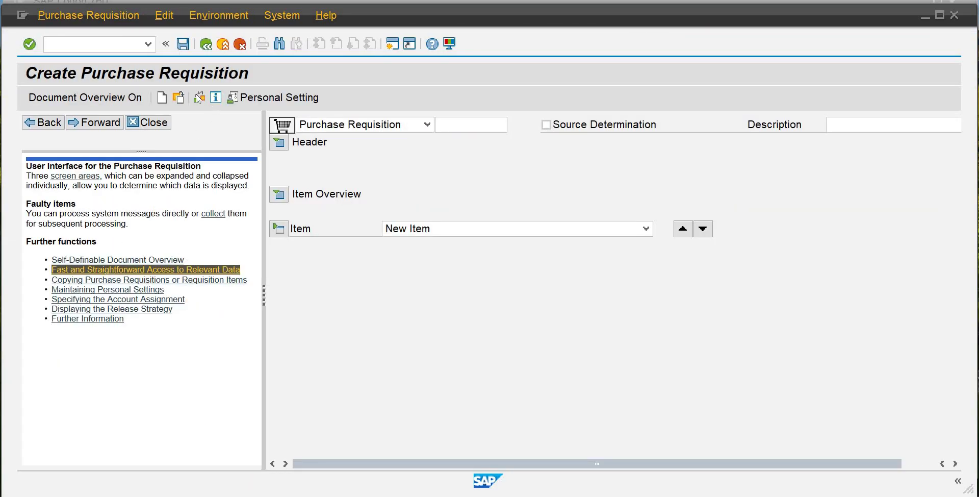
# - Close the help pane and expand the item overview, leaving the header section collapsed
pyautogui.click(154, 122)
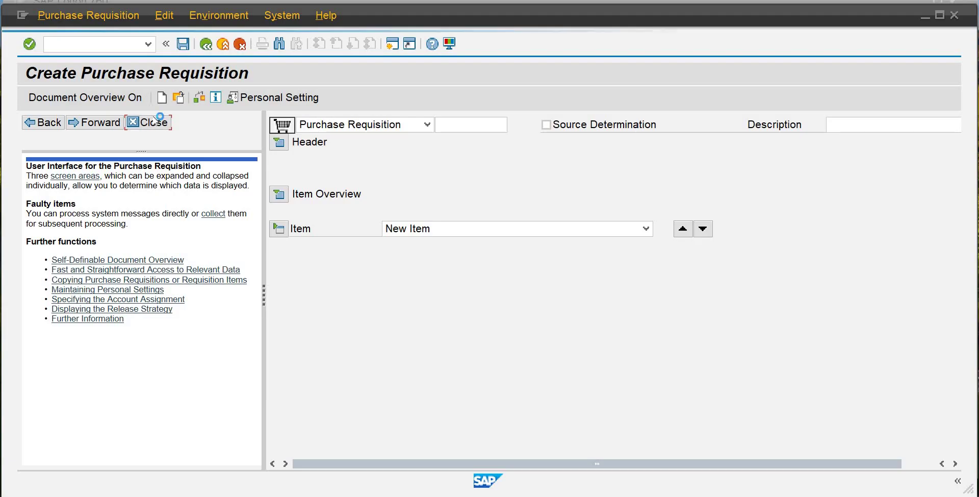
pyautogui.click(30, 195)
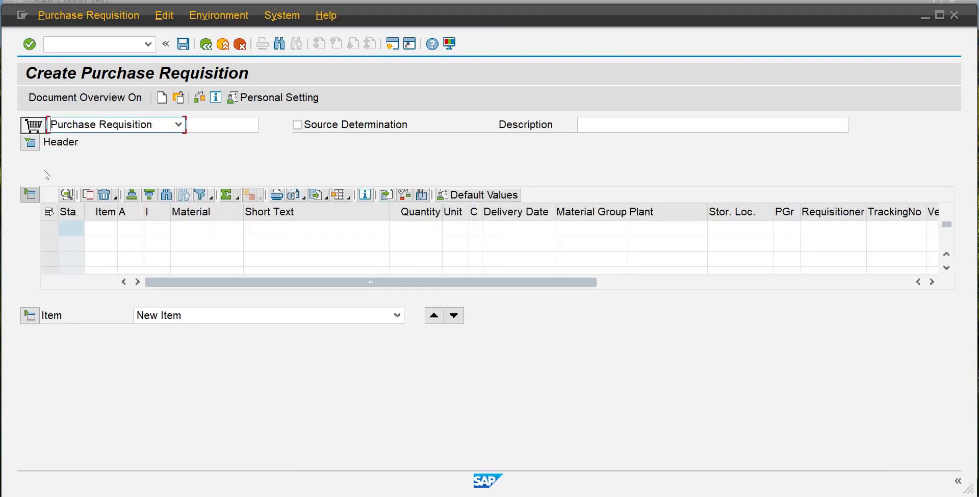
pyautogui.click(30, 143)
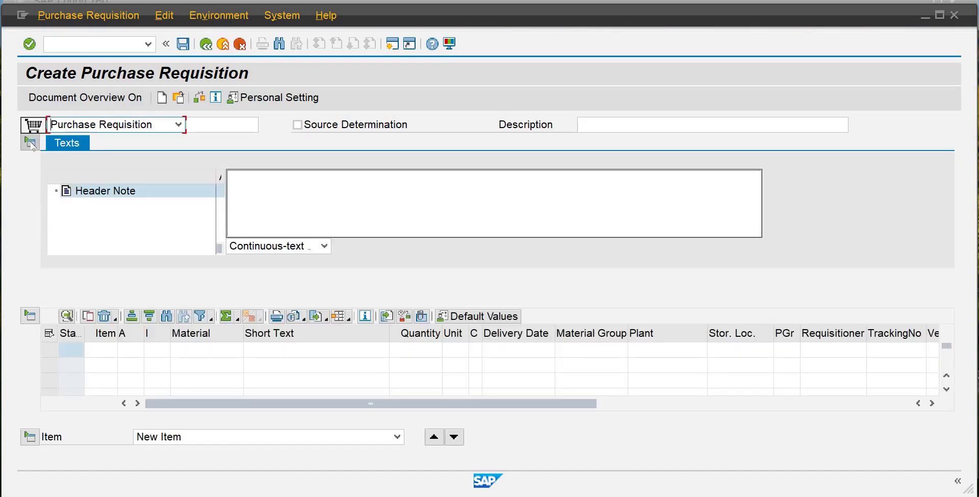
pyautogui.click(30, 143)
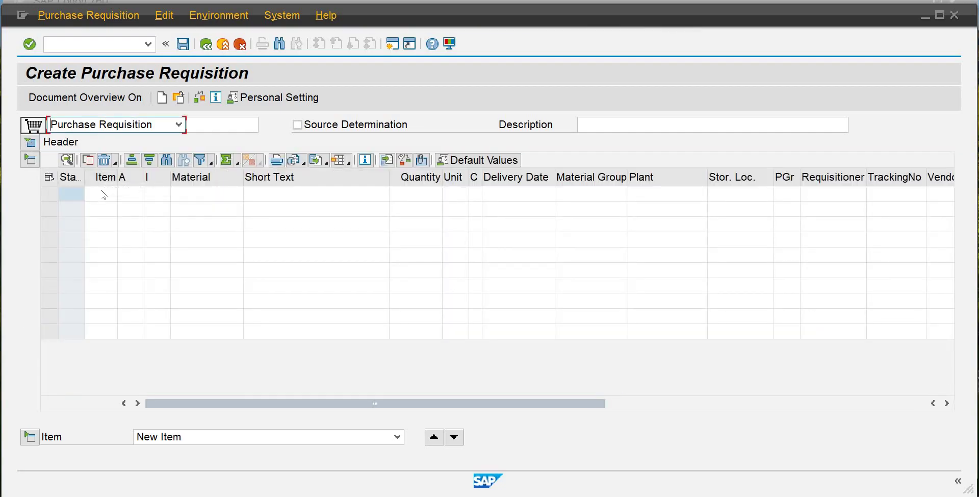
# - Enter item 10 with account assignment category F, material rmdb1001, quantity 105000 and unit ea
pyautogui.click(104, 194)
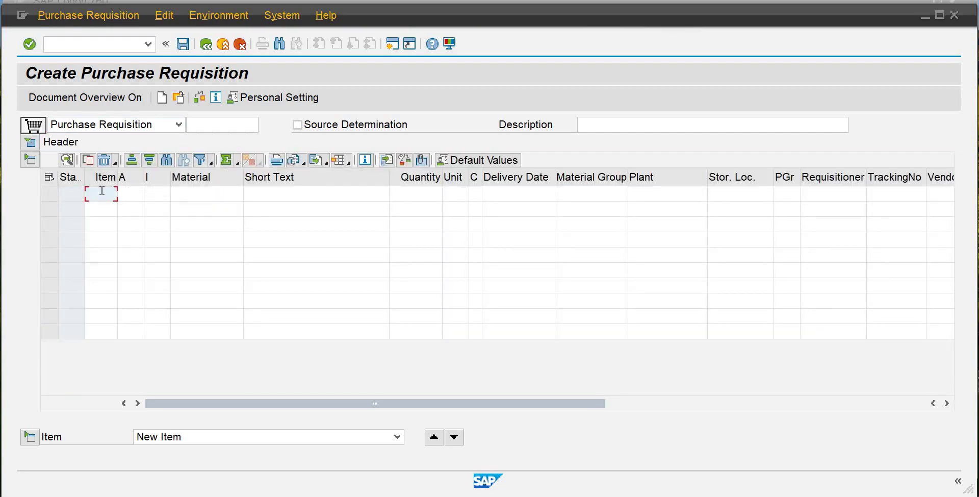
pyautogui.press('Tab')
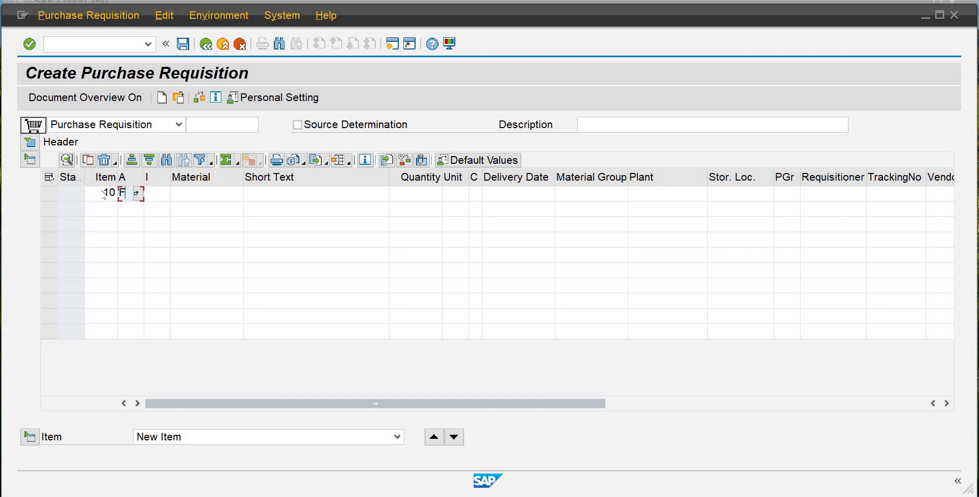
pyautogui.press('Tab')
pyautogui.press('Tab')
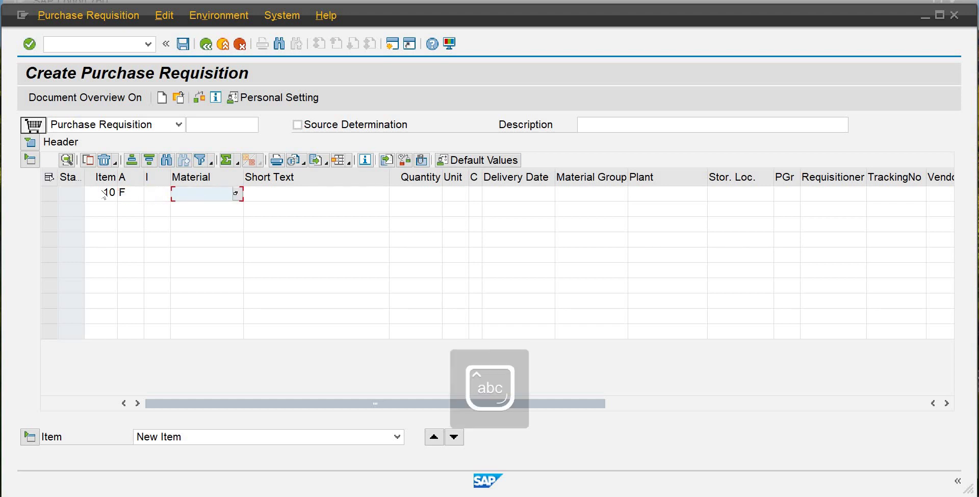
pyautogui.write('rmdb1001')
pyautogui.press('Tab')
pyautogui.press('Tab')
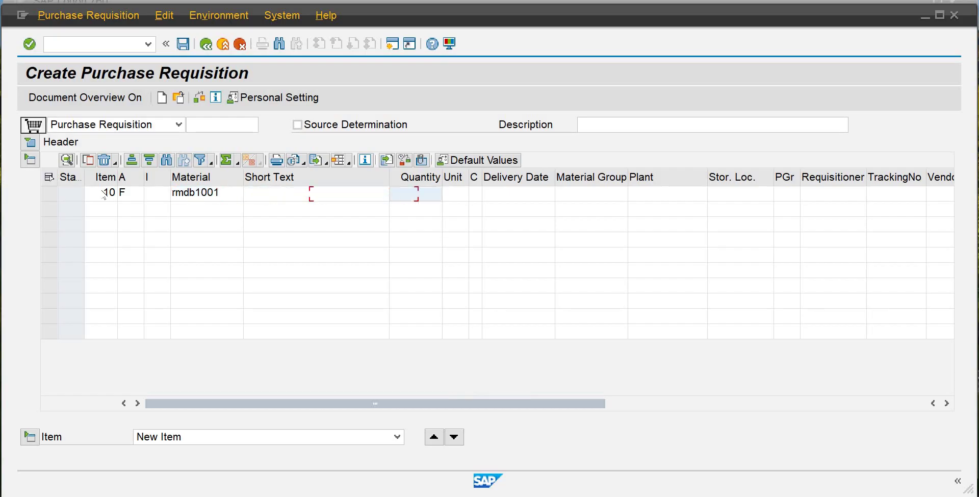
pyautogui.write('105000')
pyautogui.press('Tab')
pyautogui.write('ea')
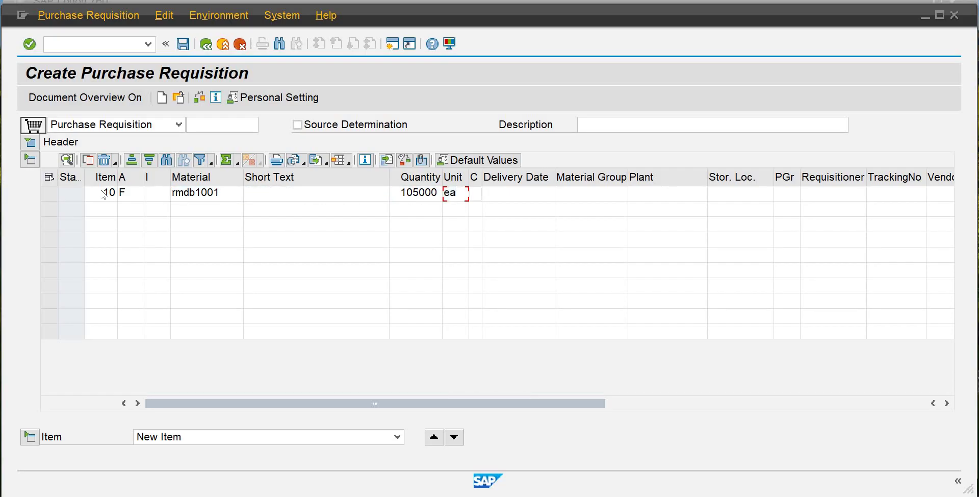
# - Set the material group of requisition item 10 to earth1
pyautogui.press('Tab')
pyautogui.press('Tab')
pyautogui.press('Tab')
pyautogui.press('Tab')
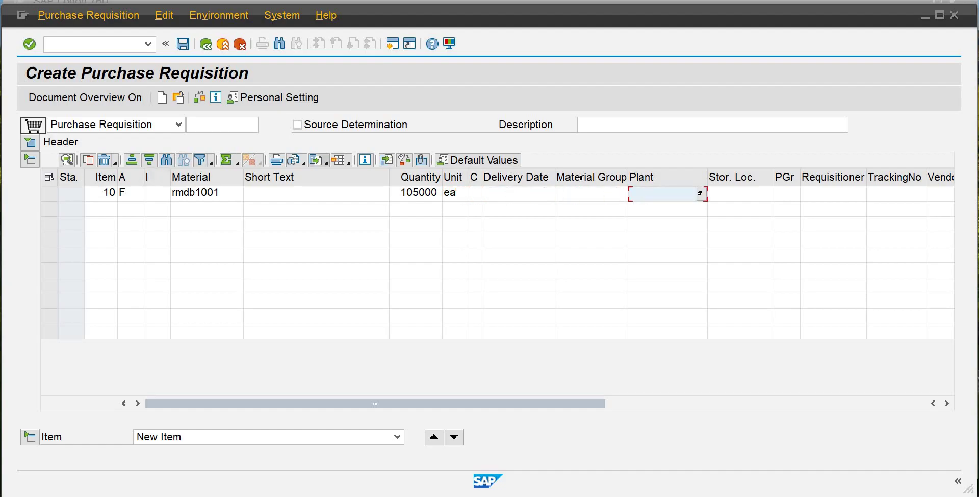
pyautogui.click(588, 192)
pyautogui.write('e')
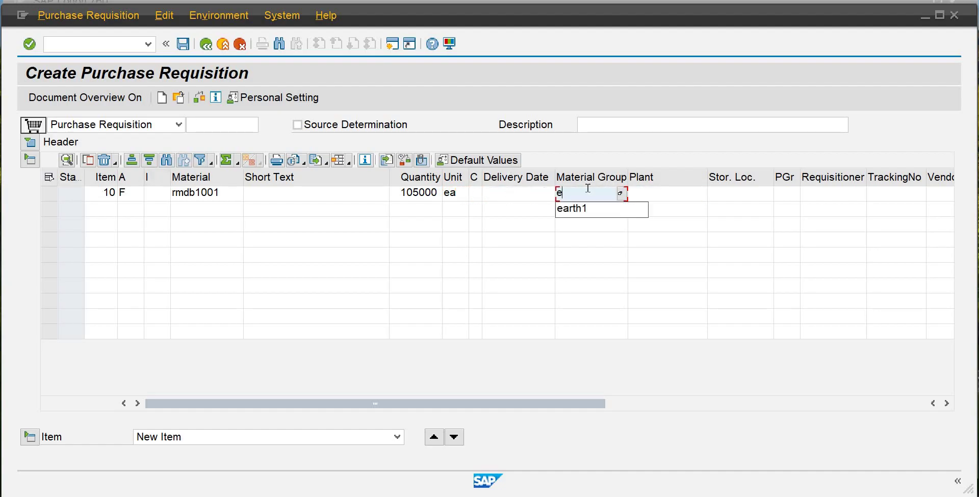
pyautogui.write('arthe')
pyautogui.press('BackSpace')
pyautogui.press('Down')
pyautogui.press('Return')
pyautogui.press('Tab')
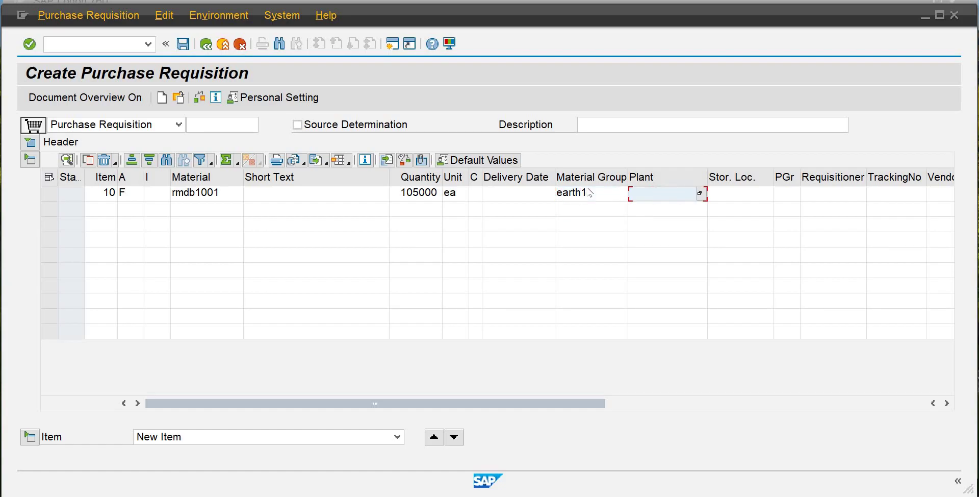
# - Enter plant pldb and storage location sl01 for requisition item 10 and confirm the line
pyautogui.write('pldb')
pyautogui.press('Tab')
pyautogui.write('s')
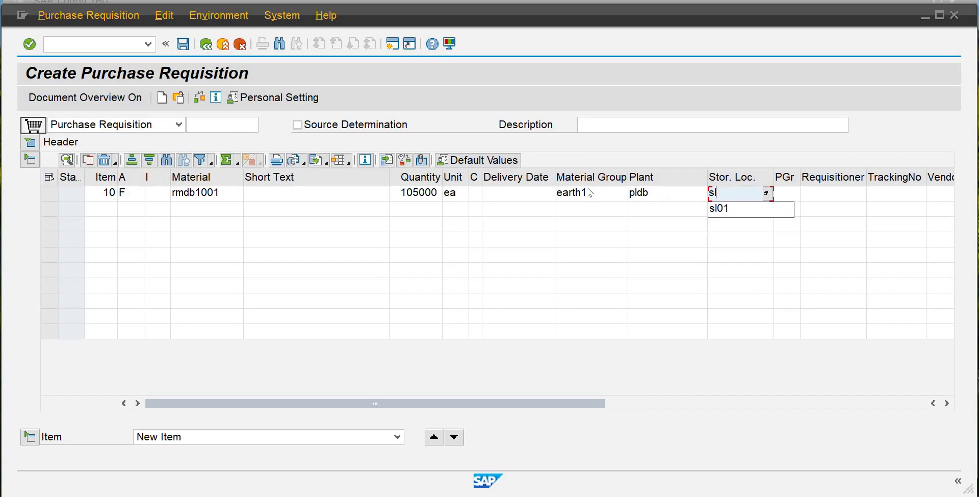
pyautogui.write('l01')
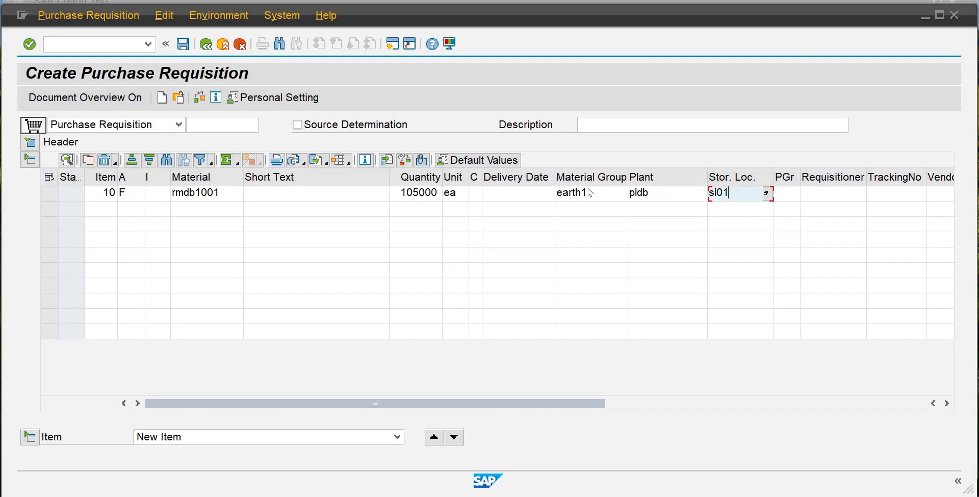
pyautogui.press('Return')
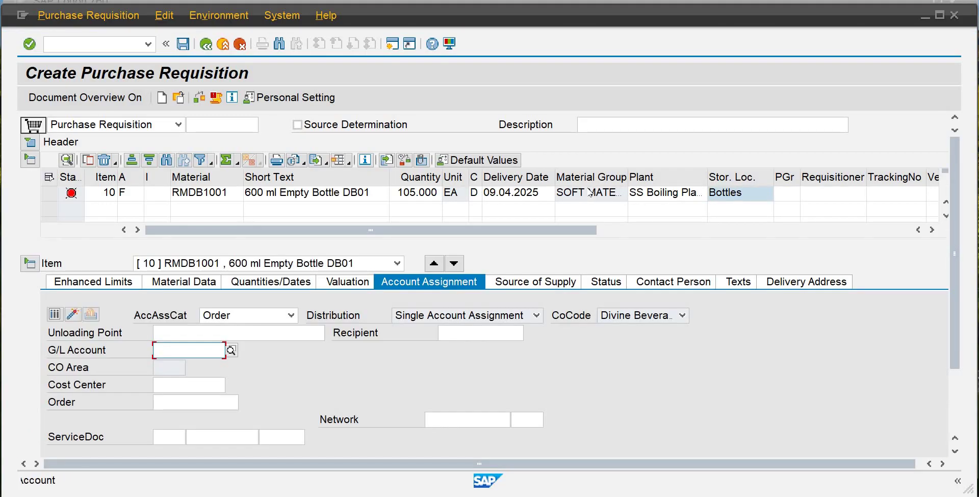
# - Select G/L account 501, Purchase-RMDB1001-600 ML Empty Bottle, for the item's account assignment and confirm it
pyautogui.click(231, 350)
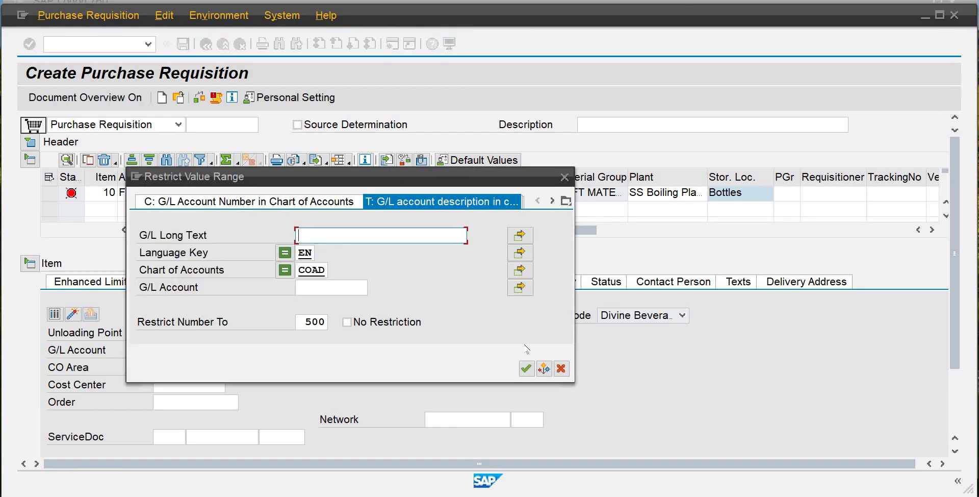
pyautogui.click(525, 368)
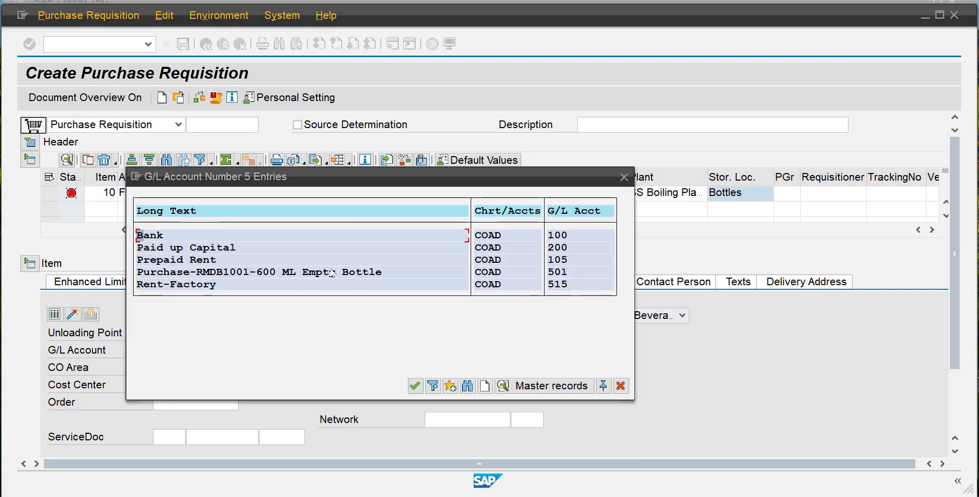
pyautogui.doubleClick(321, 271)
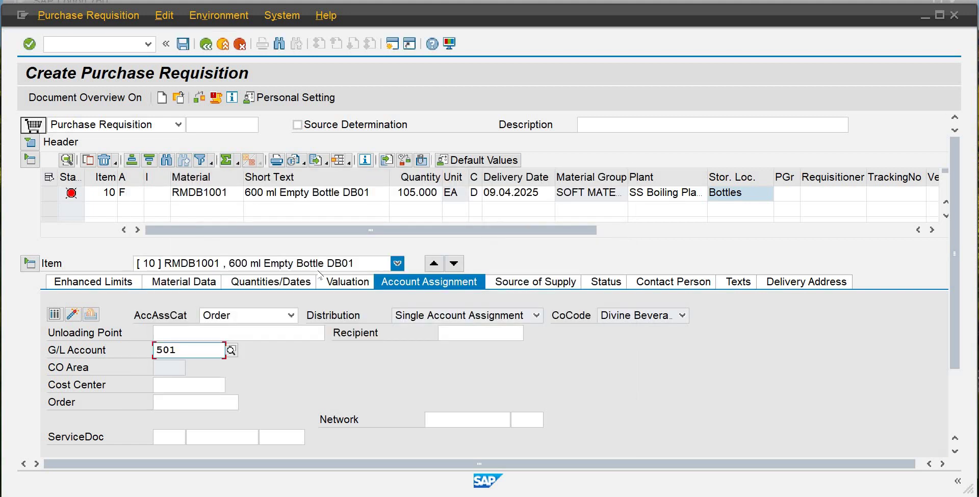
pyautogui.press('Return')
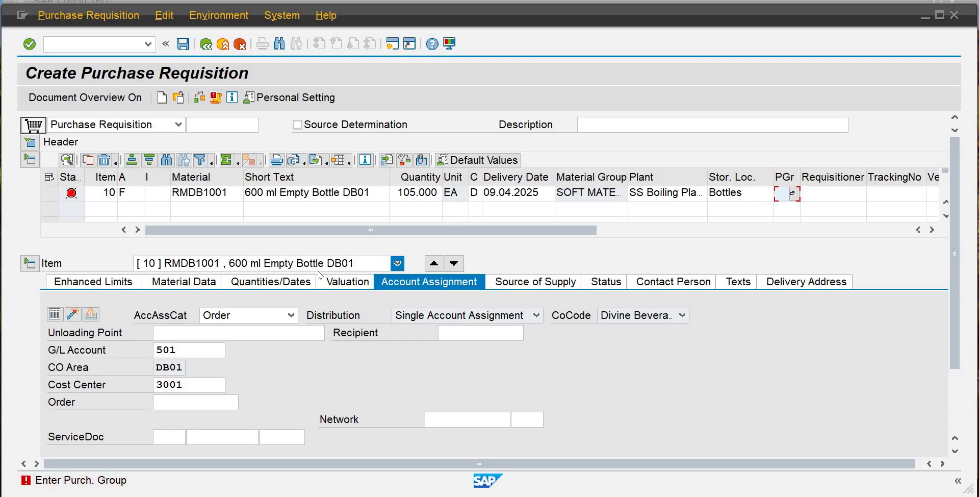
# - Look through the available purchasing groups for item 10 and close the list without choosing one
pyautogui.click(792, 194)
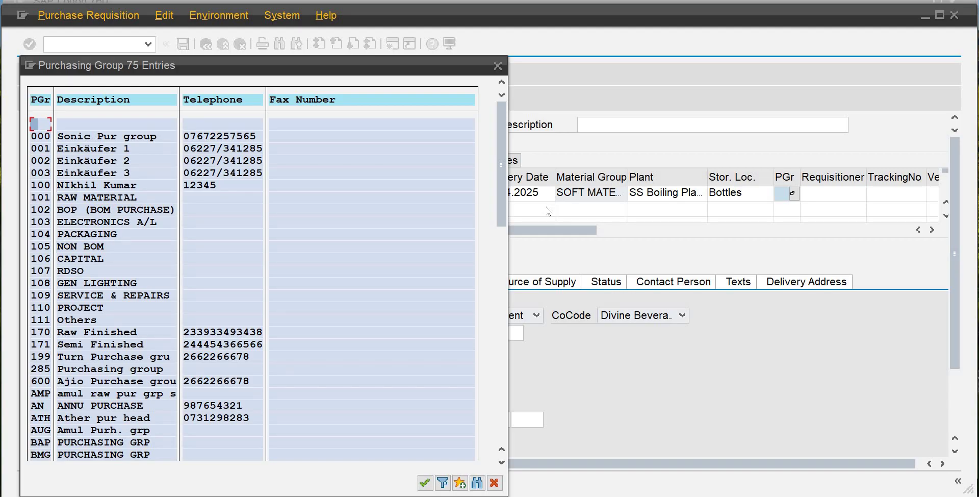
pyautogui.click(502, 410)
pyautogui.click(502, 409)
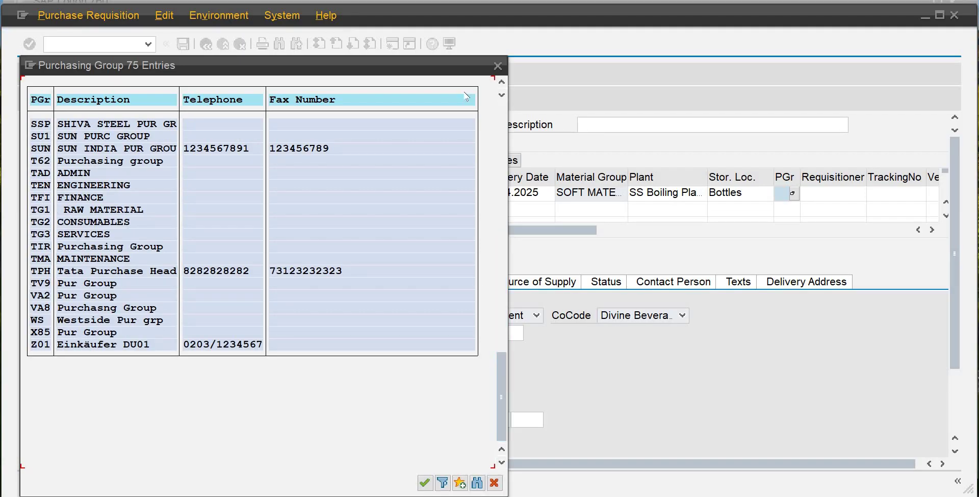
pyautogui.click(497, 66)
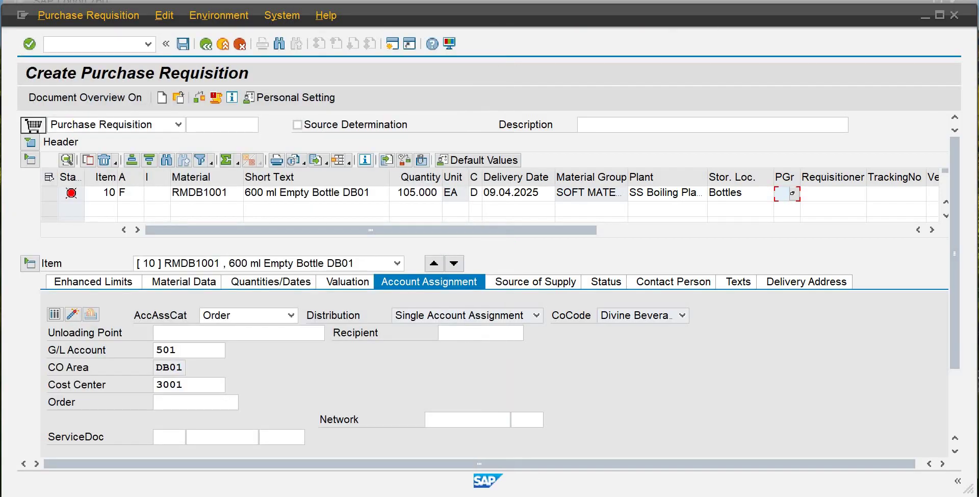
# - Switch to the Display G/L Account Centrally window and open the SAP Reference IMG through transaction SPRO
pyautogui.moveTo(519, 495)
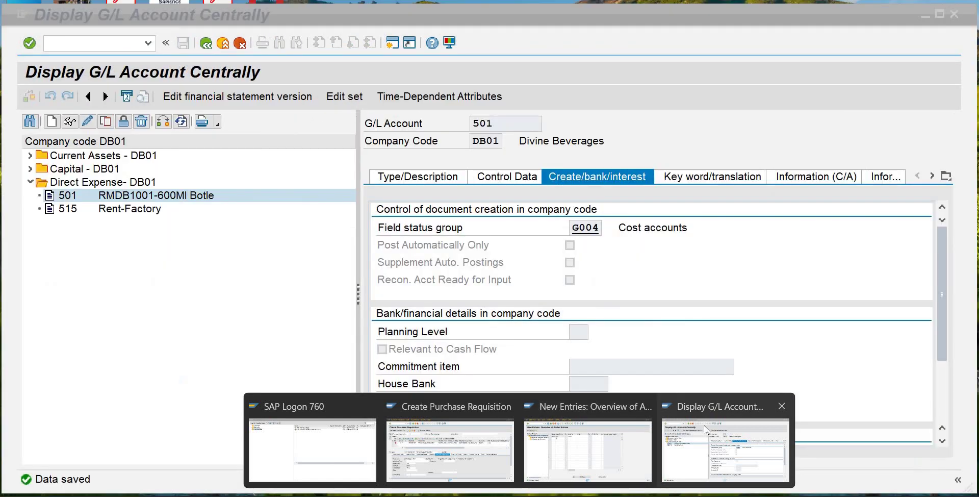
pyautogui.click(707, 429)
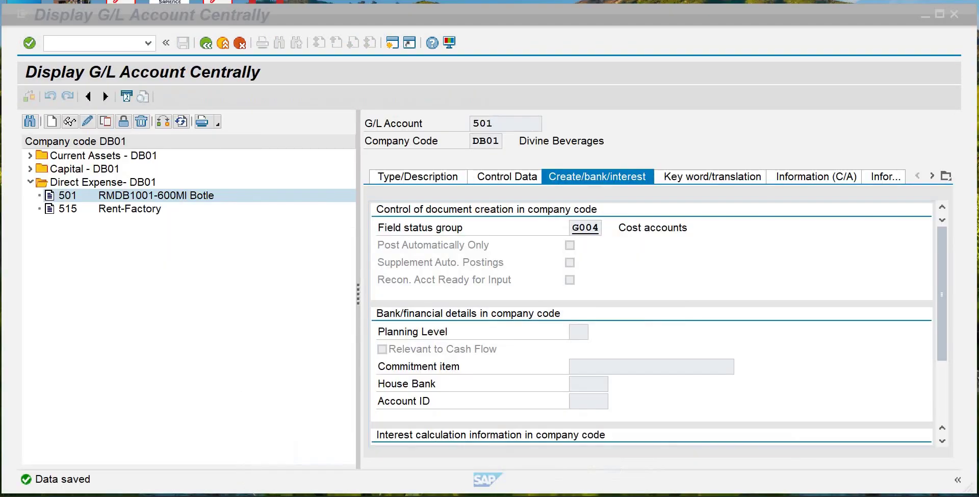
pyautogui.moveTo(519, 496)
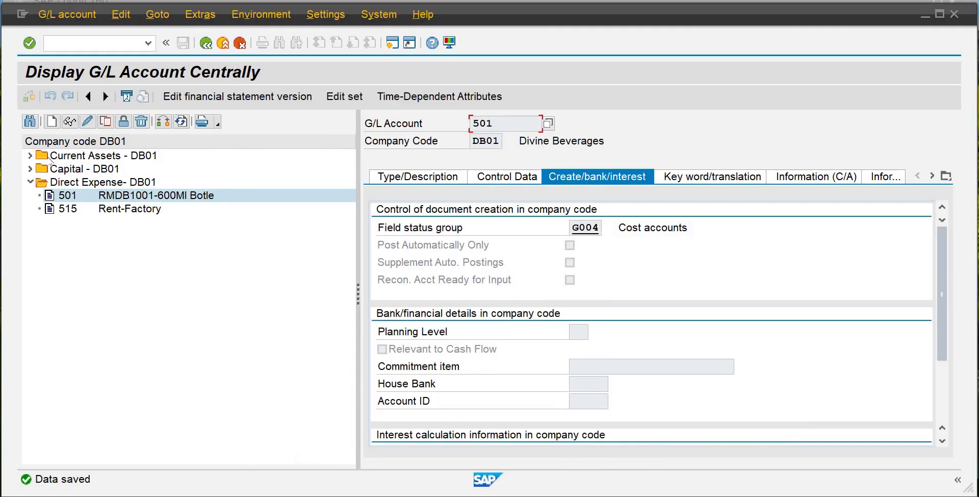
pyautogui.click(75, 44)
pyautogui.write('/nspro')
pyautogui.press('Return')
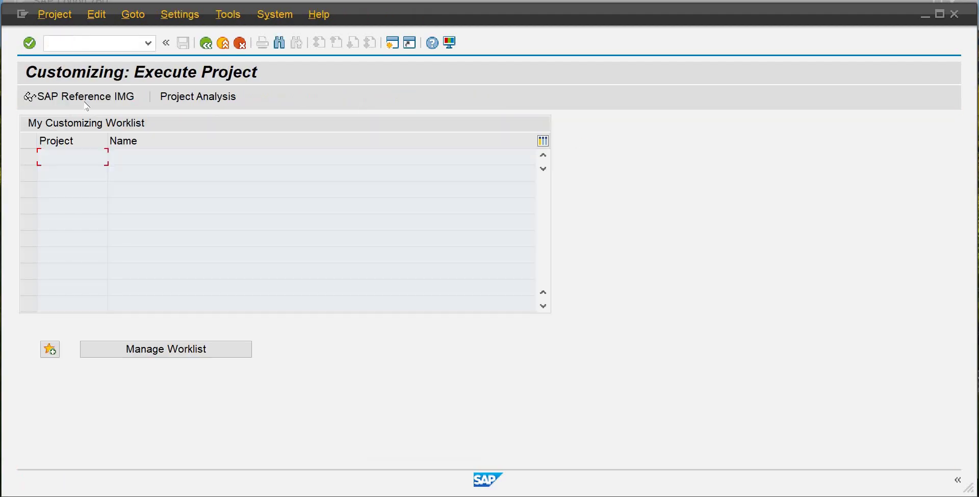
pyautogui.click(86, 98)
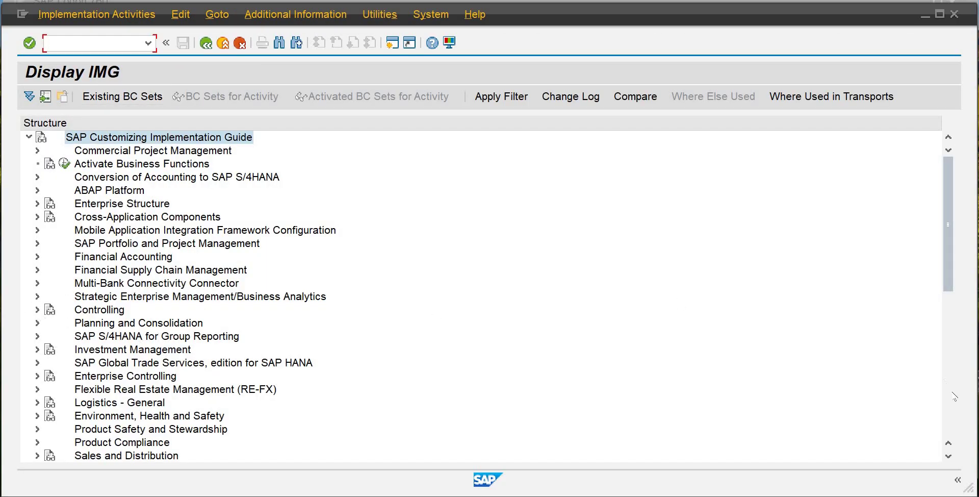
# - Expand Materials Management and its Purchasing node in the SAP Customizing Implementation Guide
pyautogui.click(946, 455)
pyautogui.click(947, 454)
pyautogui.click(947, 455)
pyautogui.click(947, 454)
pyautogui.click(947, 454)
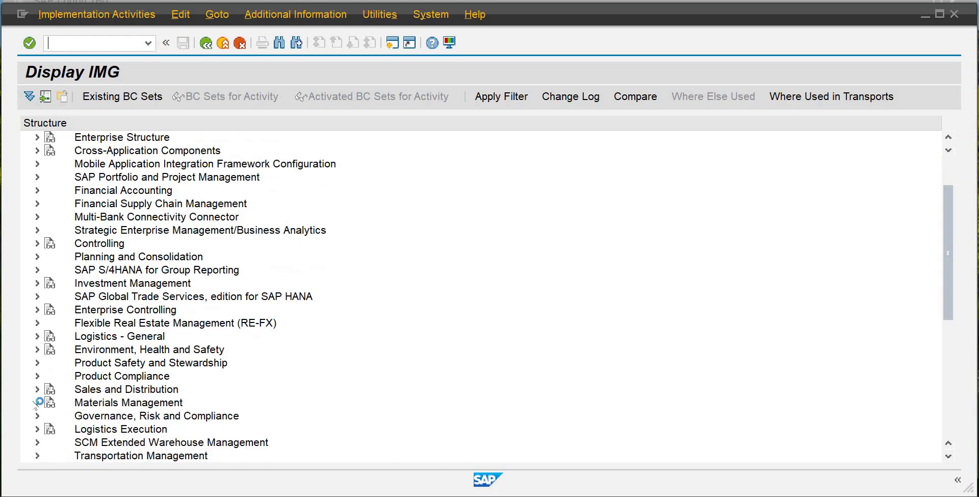
pyautogui.click(37, 403)
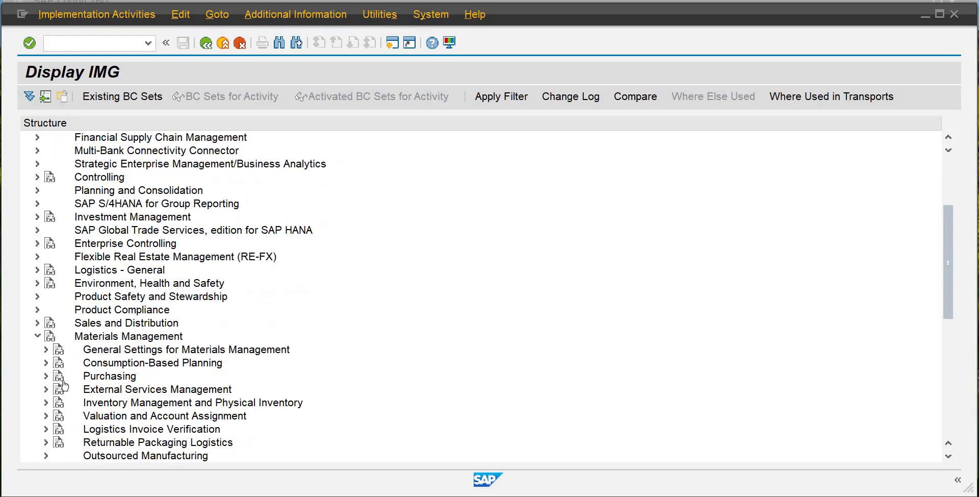
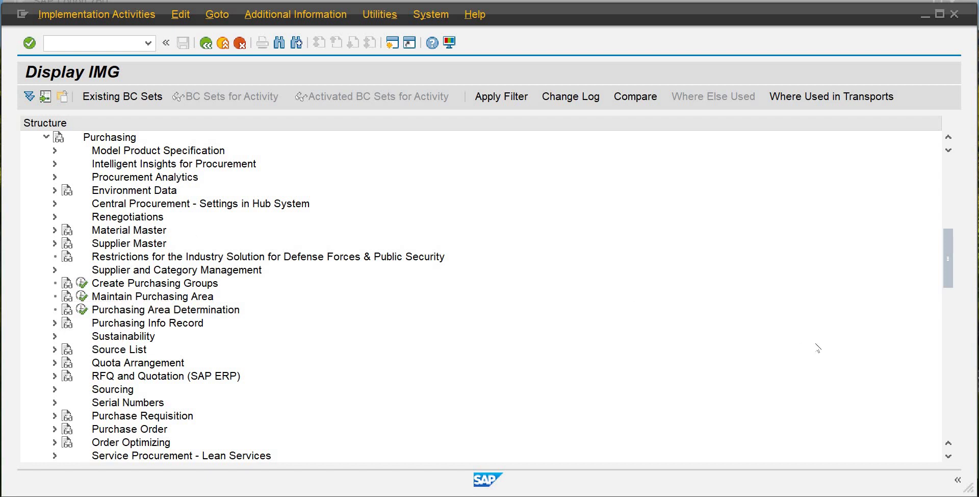
# - Look through the customizing activities under Purchasing for the one that creates purchasing groups
pyautogui.click(946, 455)
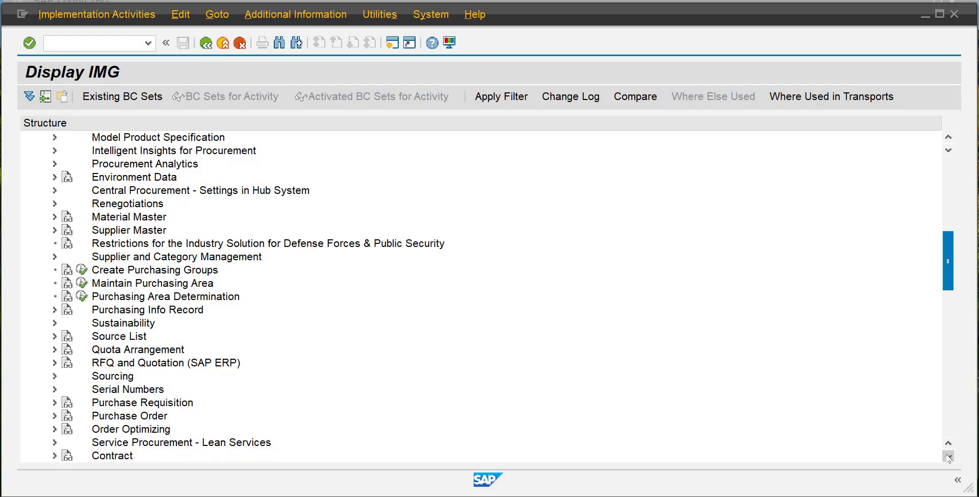
pyautogui.click(947, 454)
pyautogui.click(947, 455)
pyautogui.click(947, 454)
pyautogui.click(946, 455)
pyautogui.click(947, 455)
pyautogui.click(948, 456)
pyautogui.click(949, 456)
pyautogui.click(948, 455)
pyautogui.click(949, 455)
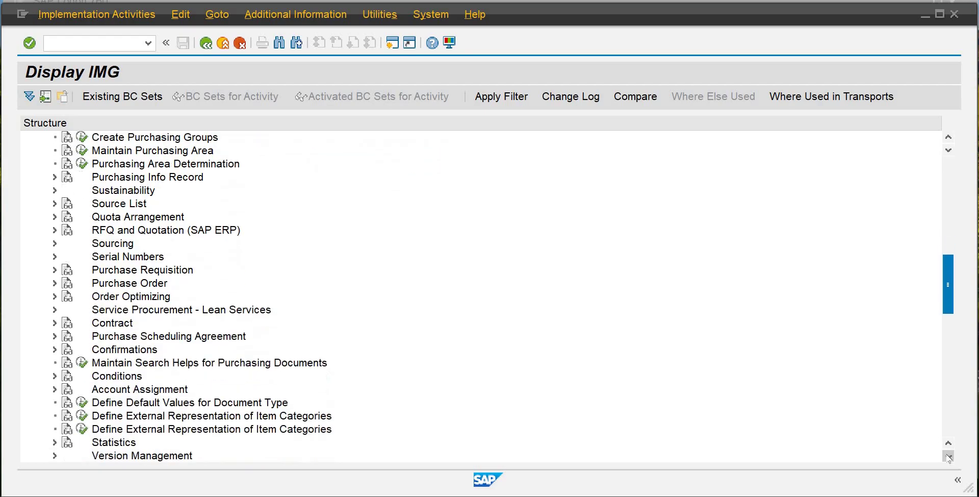
pyautogui.click(948, 456)
pyautogui.click(948, 456)
pyautogui.click(948, 456)
pyautogui.click(948, 456)
pyautogui.click(948, 456)
pyautogui.click(949, 456)
pyautogui.click(948, 455)
pyautogui.click(948, 455)
pyautogui.click(948, 456)
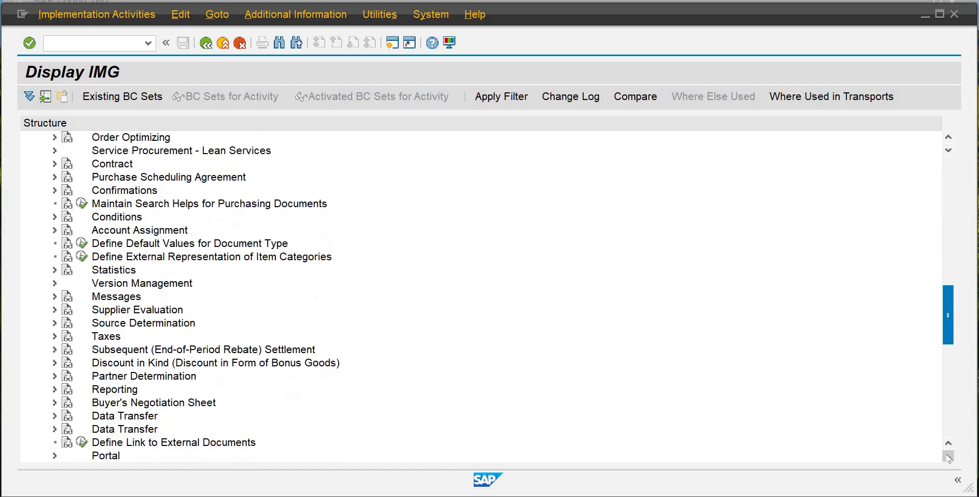
pyautogui.click(948, 455)
pyautogui.click(948, 456)
pyautogui.click(948, 455)
pyautogui.click(949, 456)
pyautogui.click(948, 456)
pyautogui.click(949, 456)
pyautogui.click(948, 456)
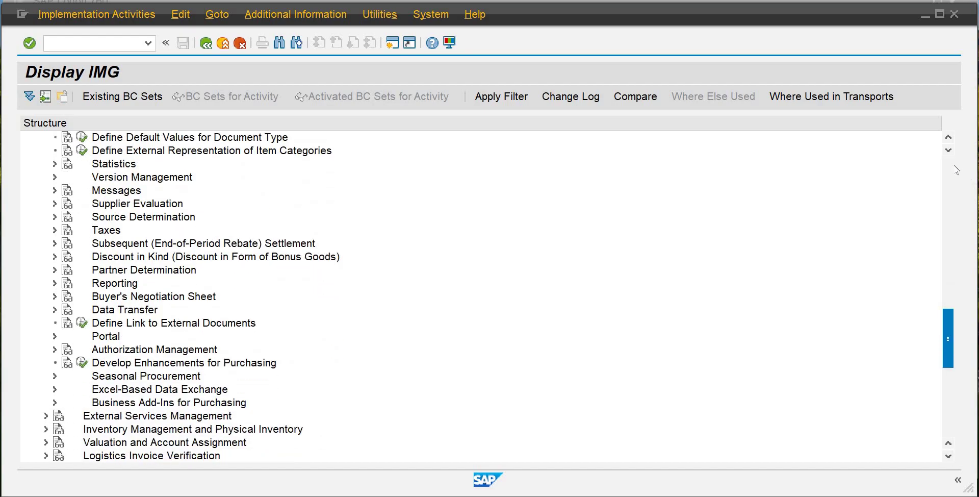
pyautogui.click(948, 138)
pyautogui.click(948, 137)
pyautogui.click(949, 138)
pyautogui.click(948, 137)
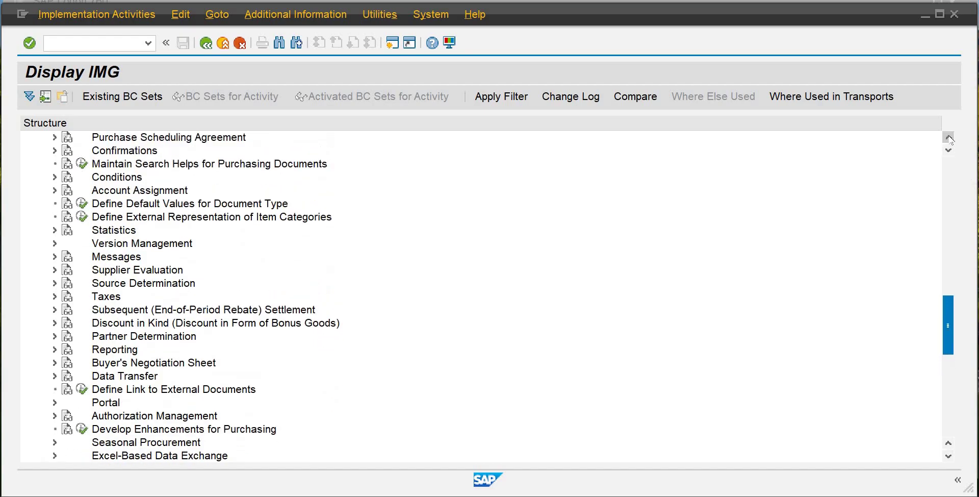
pyautogui.click(949, 138)
pyautogui.click(949, 138)
pyautogui.click(949, 138)
pyautogui.click(949, 138)
pyautogui.click(948, 138)
pyautogui.click(949, 137)
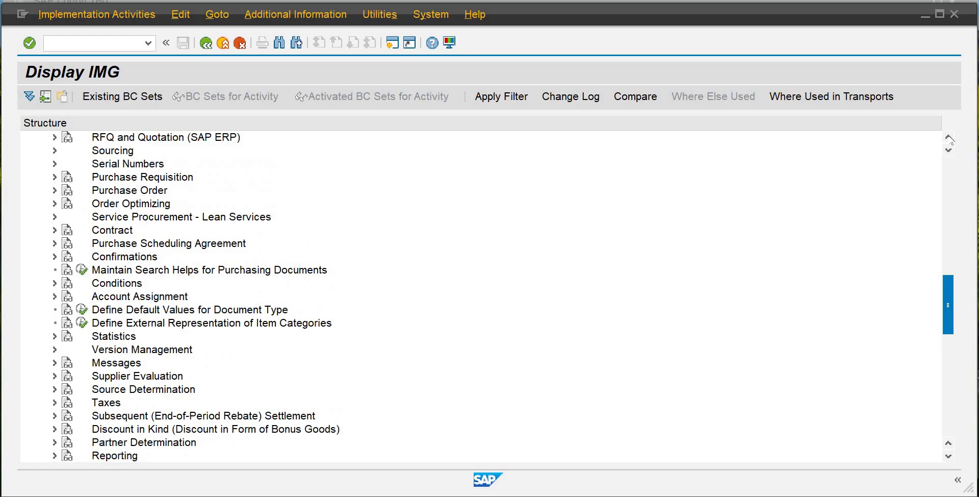
pyautogui.click(949, 138)
pyautogui.click(949, 137)
pyautogui.click(949, 138)
pyautogui.click(949, 137)
pyautogui.click(949, 137)
pyautogui.click(949, 137)
pyautogui.click(949, 138)
pyautogui.click(949, 138)
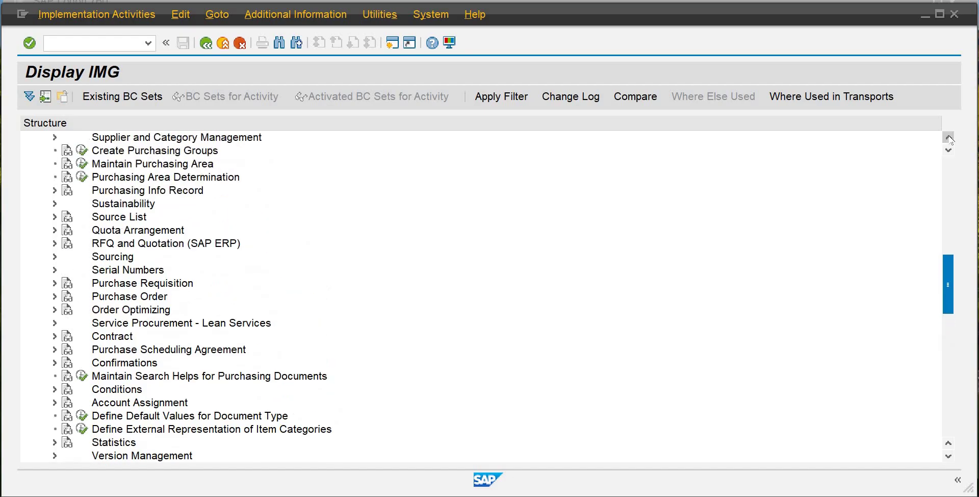
pyautogui.click(949, 137)
pyautogui.click(948, 138)
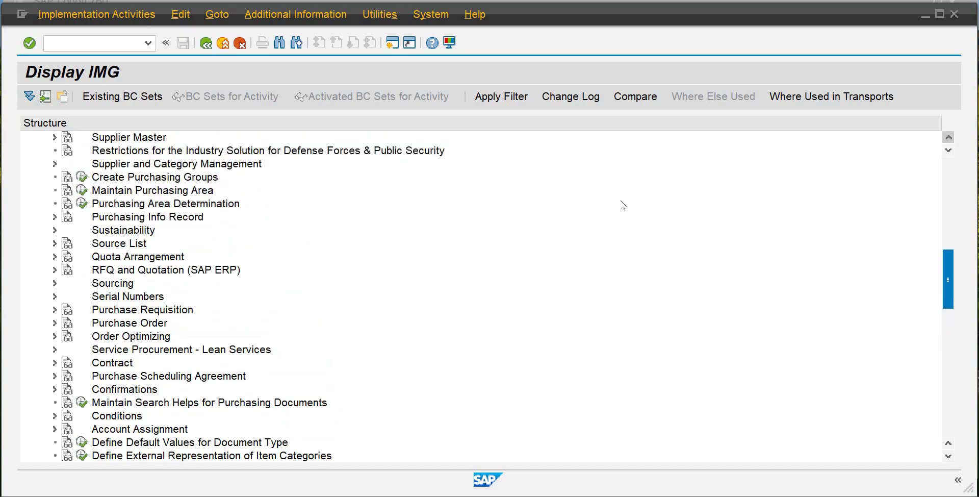
# - Open the Create Purchasing Groups activity and start a new entry with the code pg1
pyautogui.click(82, 177)
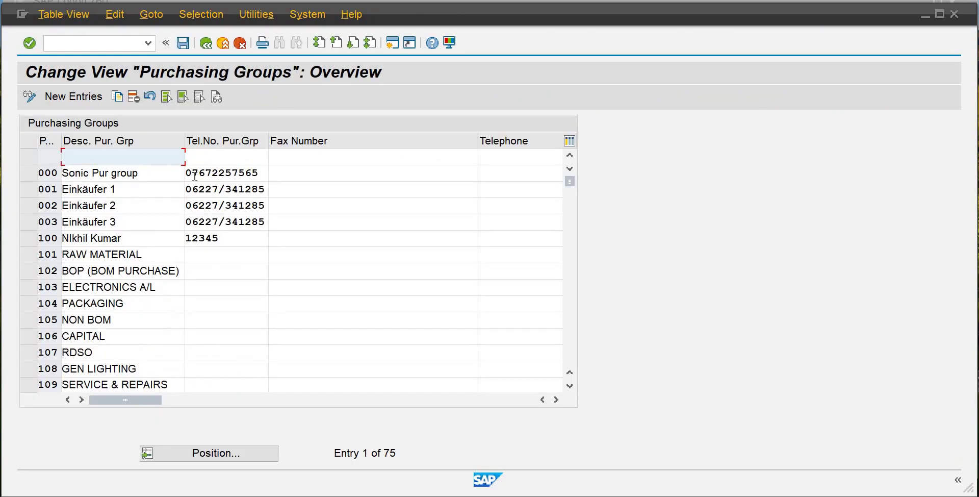
pyautogui.click(76, 97)
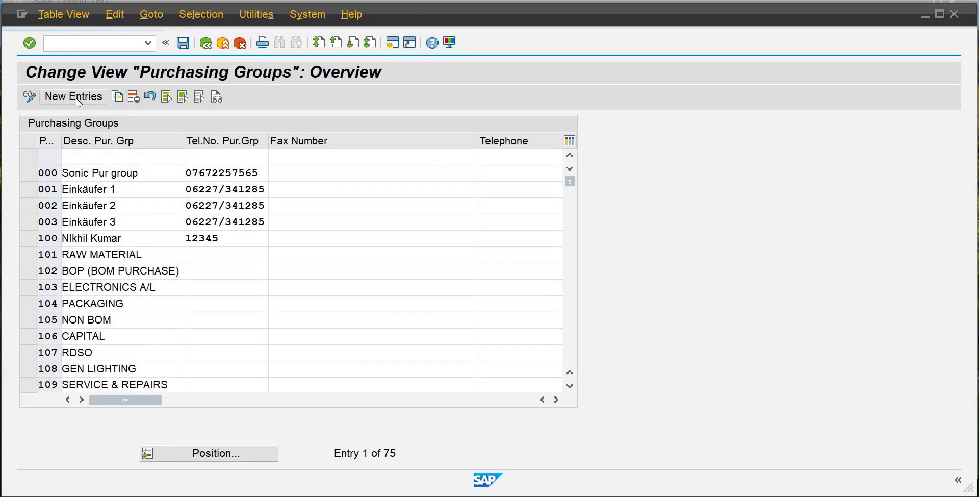
pyautogui.write('pg1')
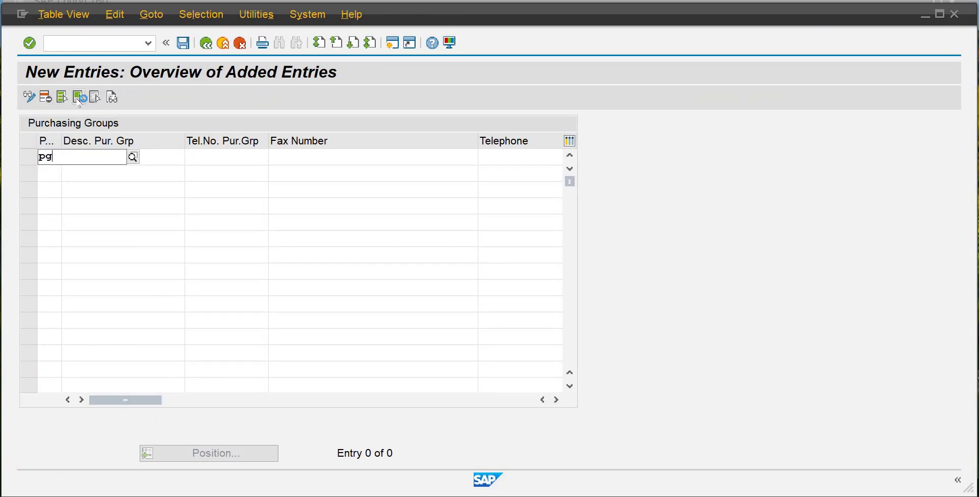
pyautogui.press('Return')
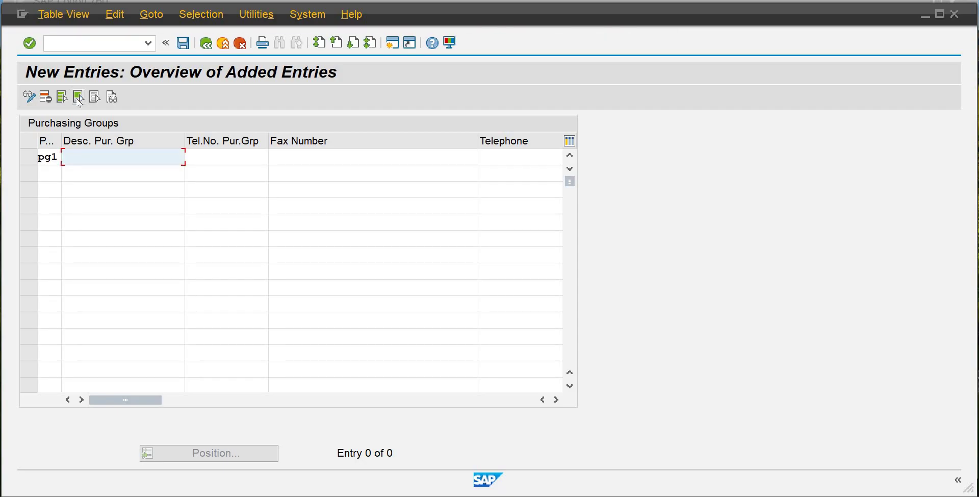
# - Set the description of purchasing group pg1 to Purchase Group-SAP
pyautogui.write('Purcha')
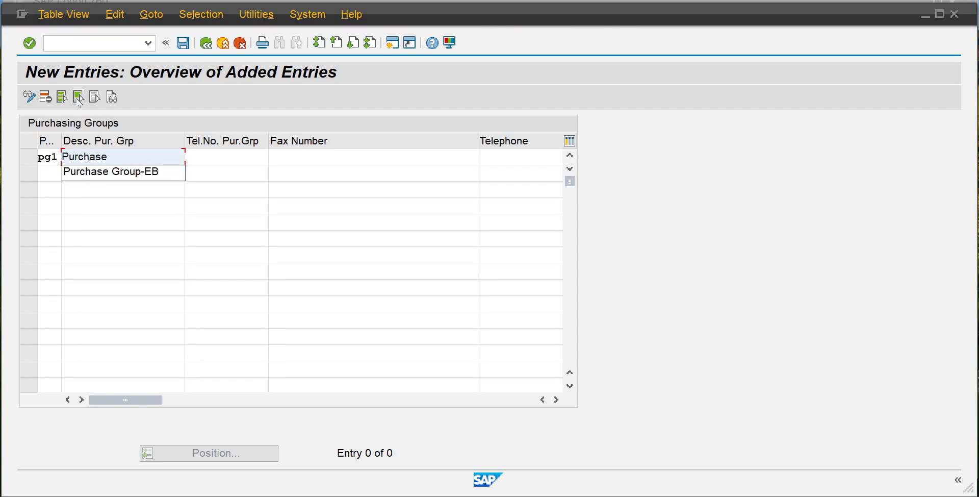
pyautogui.write('se')
pyautogui.press('Down')
pyautogui.press('Return')
pyautogui.press('BackSpace')
pyautogui.press('BackSpace')
pyautogui.write('SAP')
pyautogui.press('Tab')
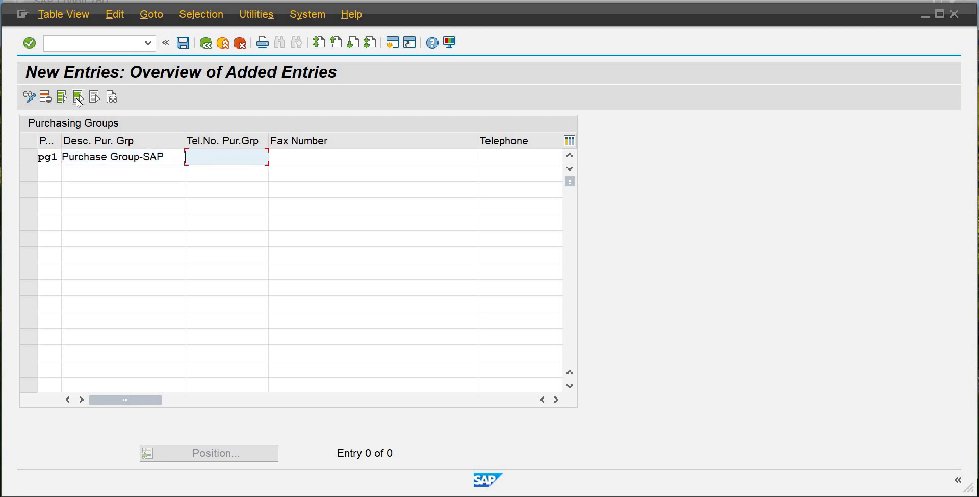
# - Enter the purchasing group's telephone number and save the entry under the proposed customizing request
pyautogui.write('0')
pyautogui.press('Down')
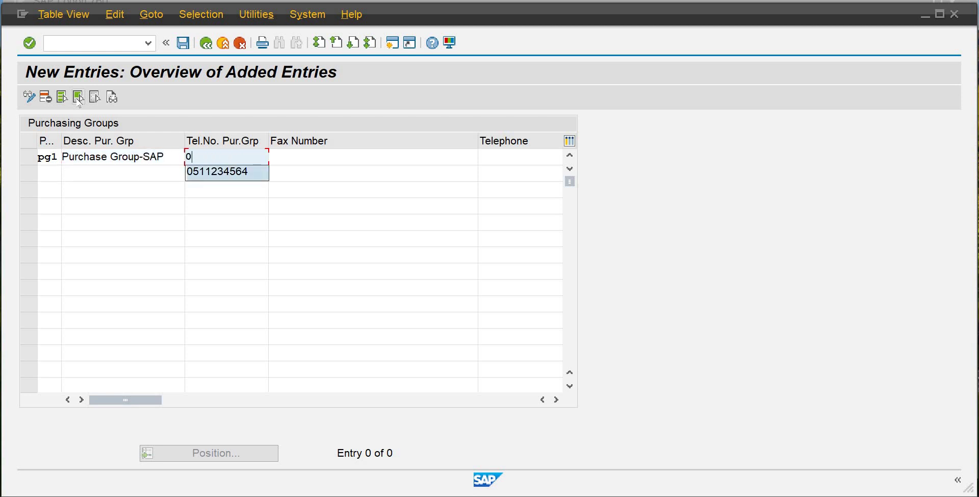
pyautogui.press('Return')
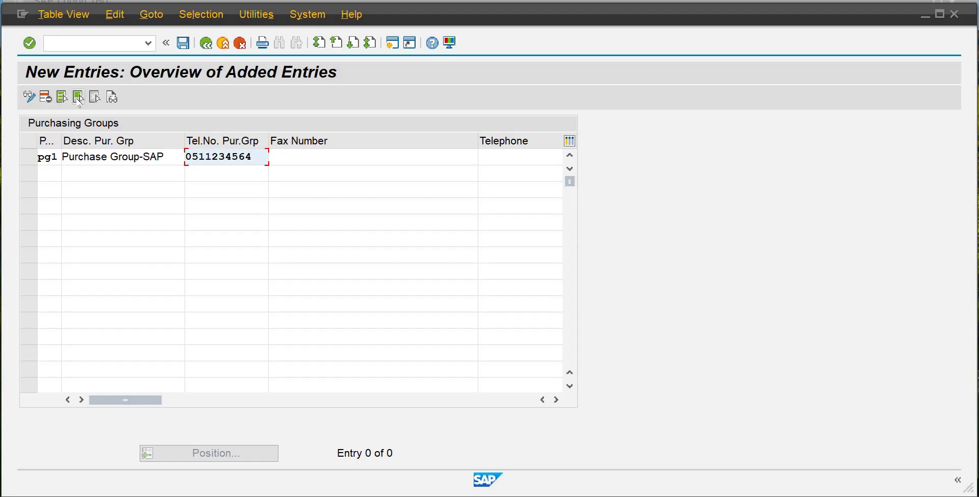
pyautogui.press('Return')
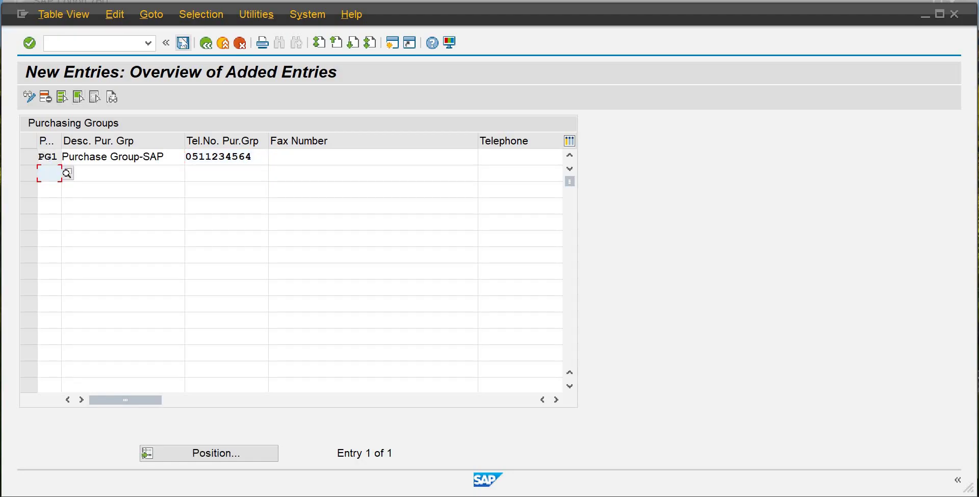
pyautogui.click(183, 43)
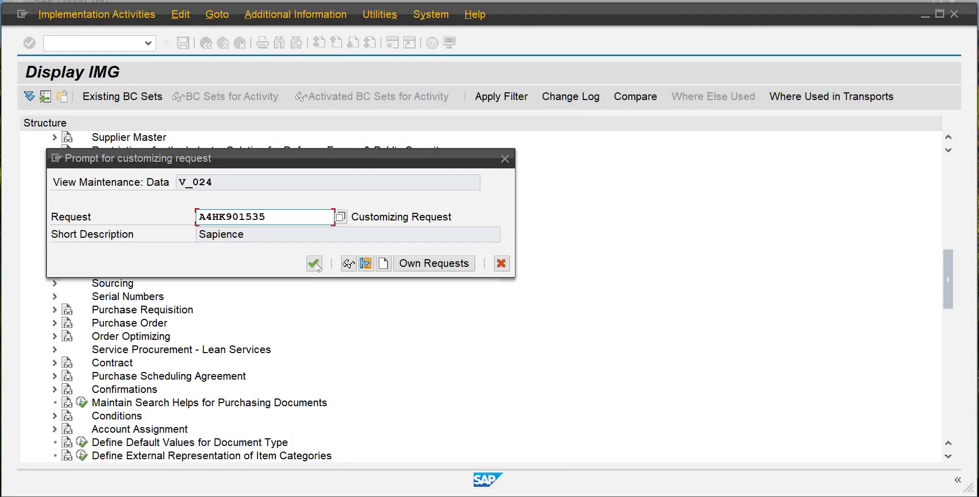
pyautogui.click(314, 263)
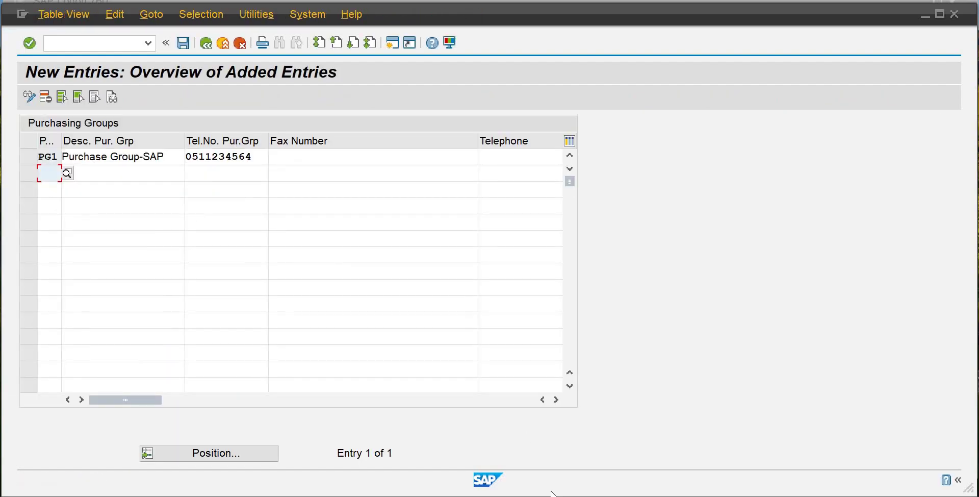
# - Switch to the Create Purchase Requisition window and open the list of purchasing groups for item 10
pyautogui.moveTo(519, 494)
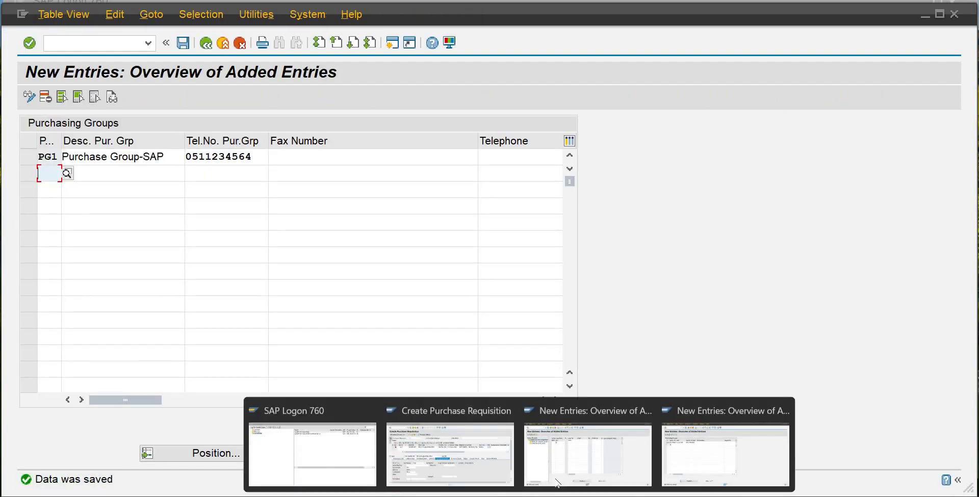
pyautogui.click(450, 448)
pyautogui.click(781, 194)
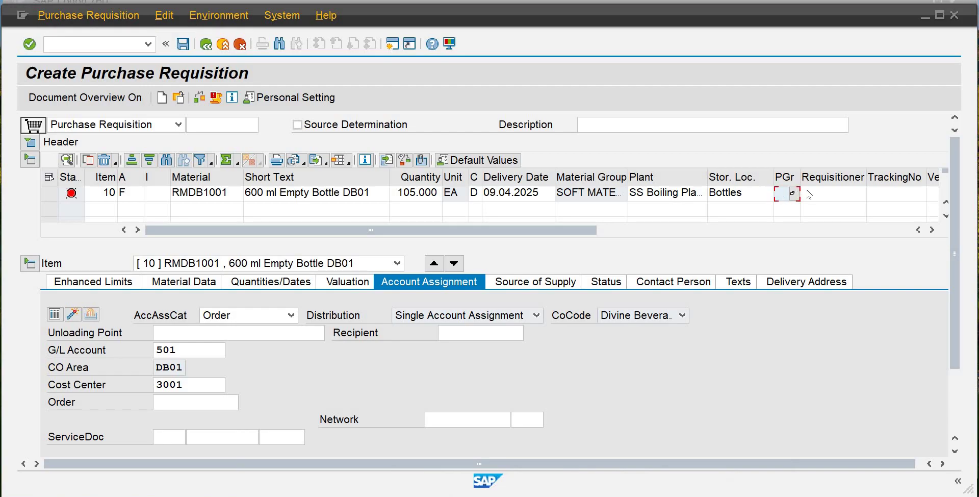
pyautogui.click(793, 193)
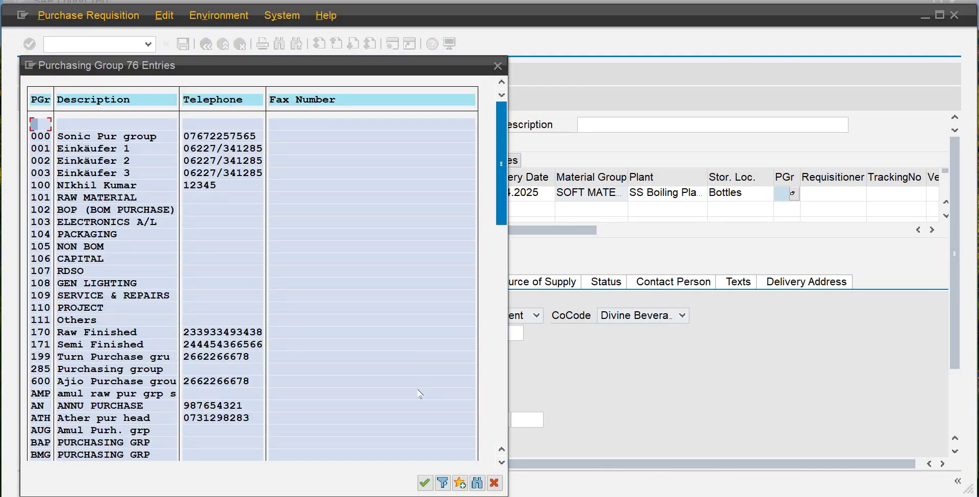
# - Find pg1 in the purchasing group list, assign it to item 10 and confirm the line
pyautogui.click(477, 482)
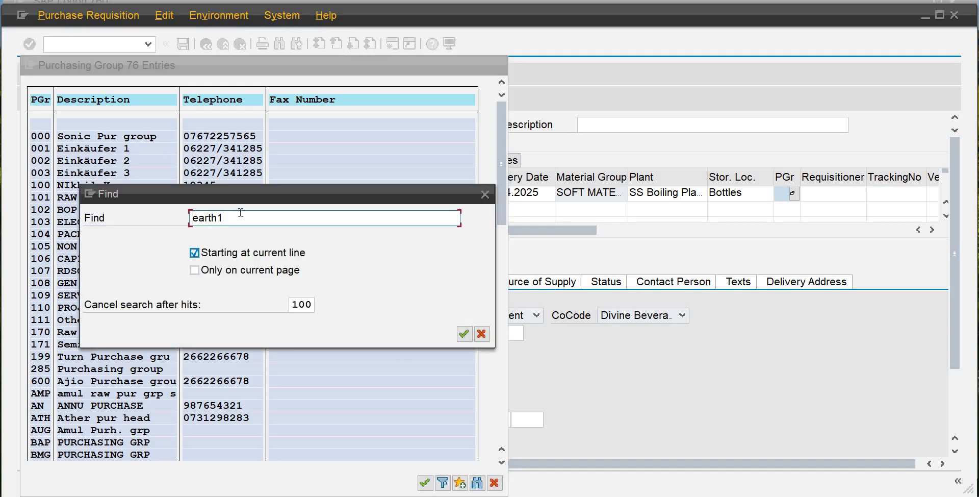
pyautogui.press('BackSpace')
pyautogui.press('BackSpace')
pyautogui.press('BackSpace')
pyautogui.press('BackSpace')
pyautogui.press('BackSpace')
pyautogui.press('BackSpace')
pyautogui.write('pg1')
pyautogui.press('Return')
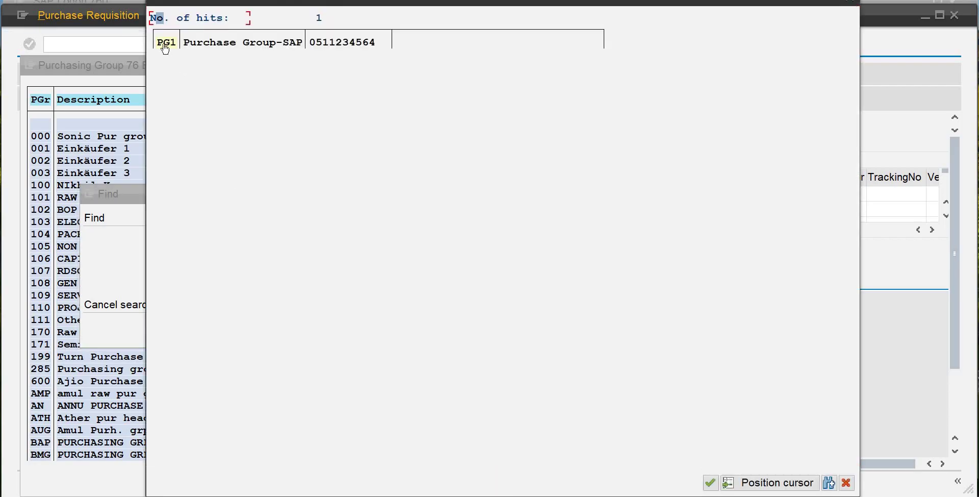
pyautogui.doubleClick(164, 43)
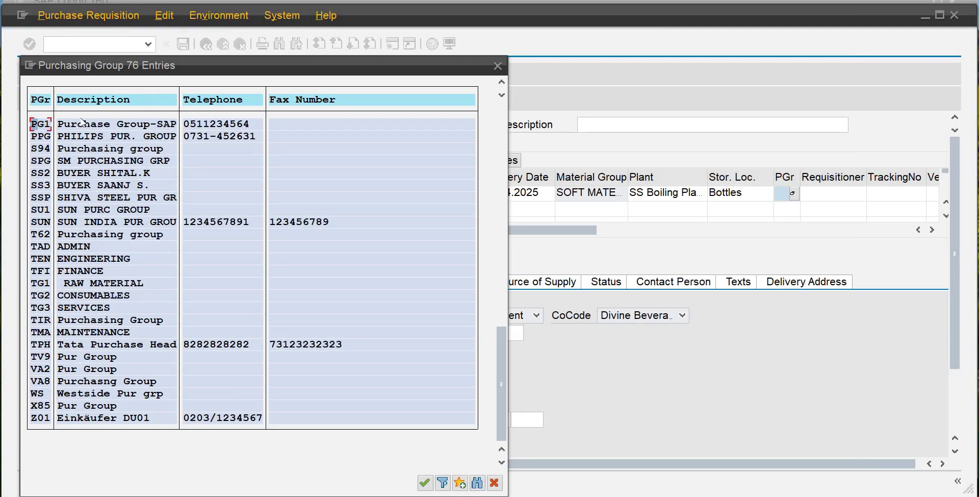
pyautogui.doubleClick(81, 127)
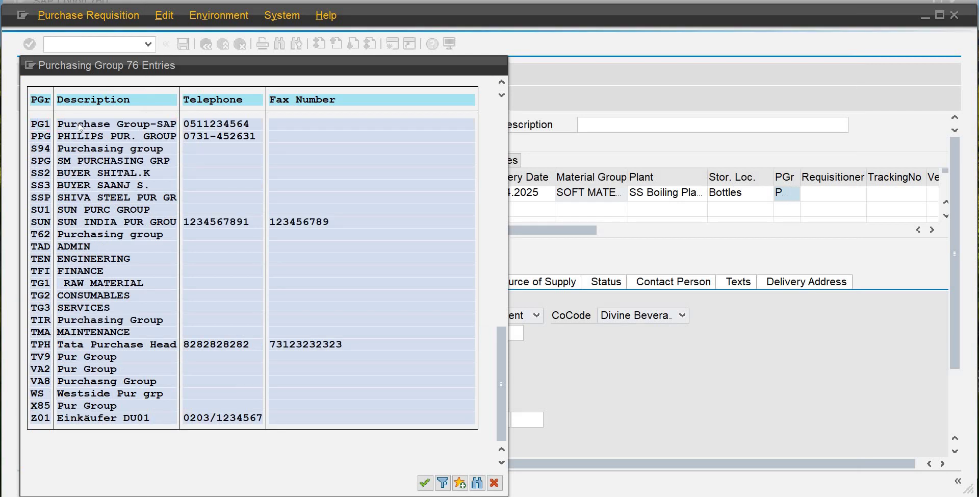
pyautogui.press('Return')
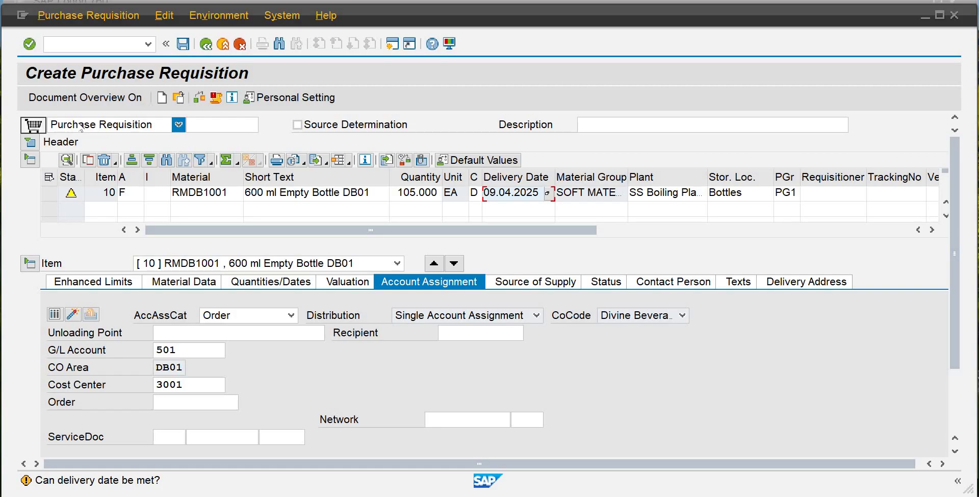
# - Set the delivery date of item 10 to 14.04.2025 and save the purchase requisition
pyautogui.click(548, 194)
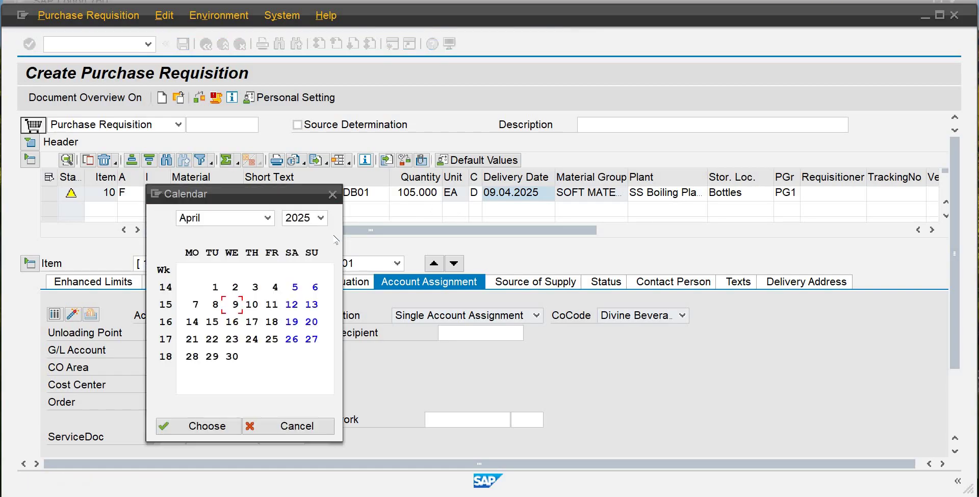
pyautogui.click(189, 323)
pyautogui.click(187, 424)
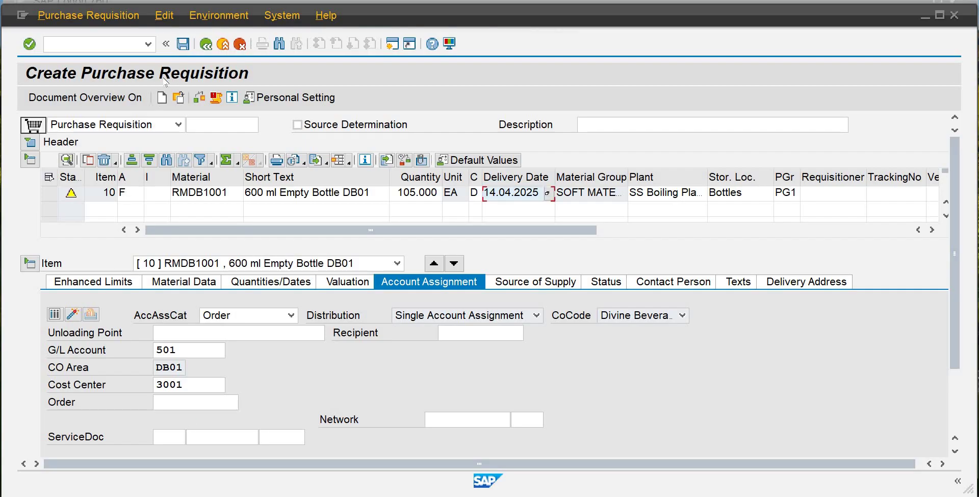
pyautogui.click(179, 51)
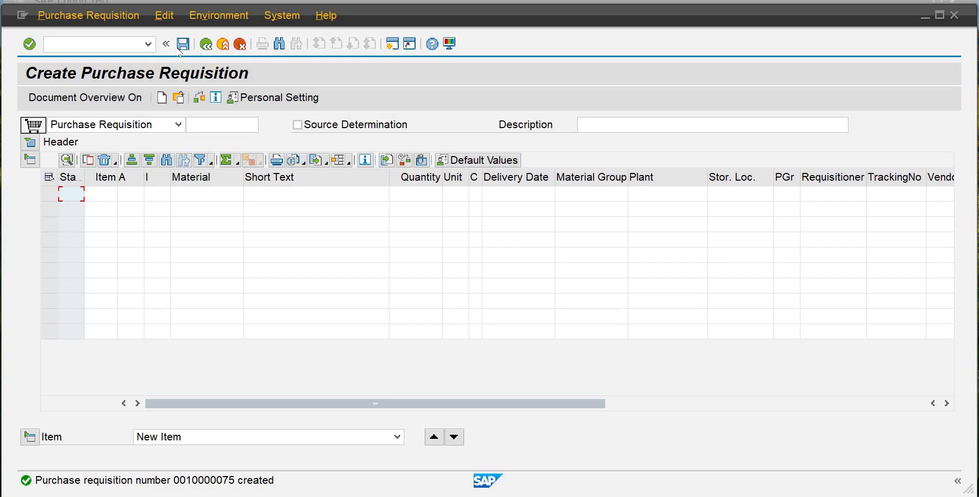
# - Return to SAP Easy Access with /n and expand the Release folder under Purchase Requisition
pyautogui.click(109, 46)
pyautogui.write('/n')
pyautogui.press('Return')
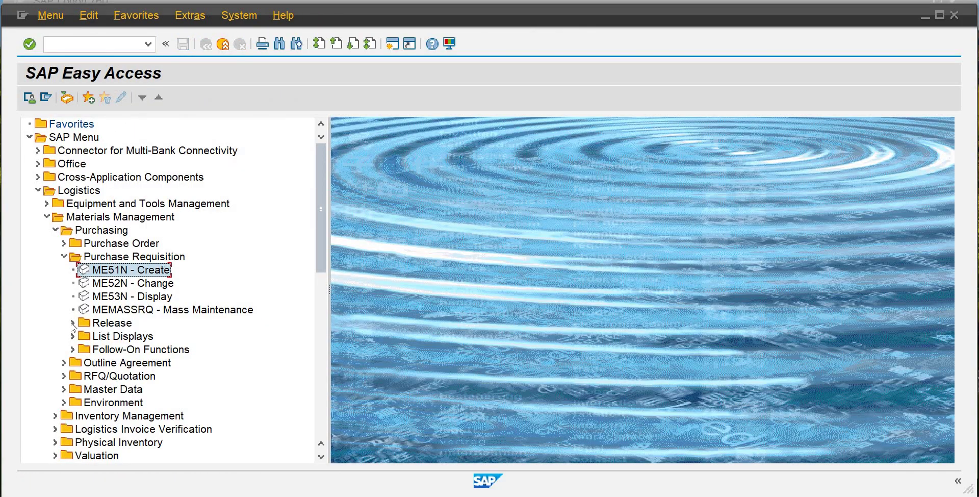
pyautogui.click(73, 323)
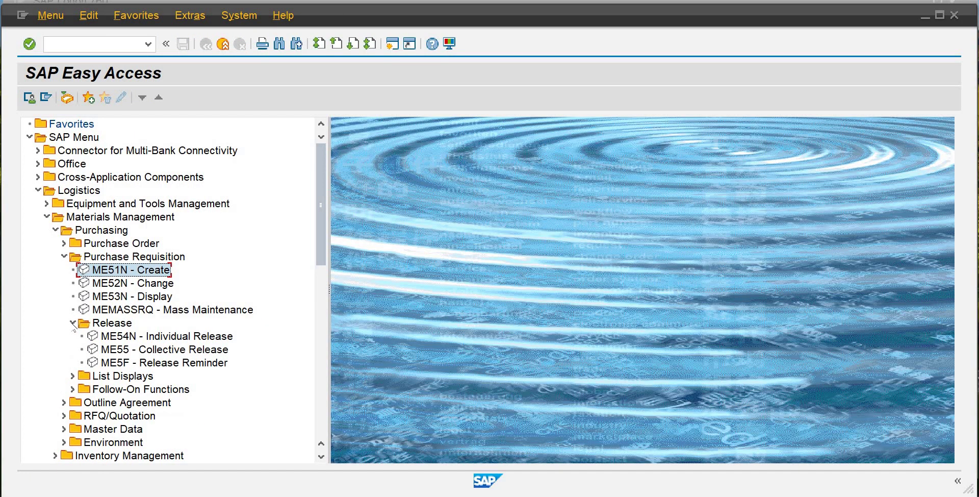
# - Open the individual release transaction ME54N, close its help pane and return to SAP Easy Access
pyautogui.doubleClick(134, 336)
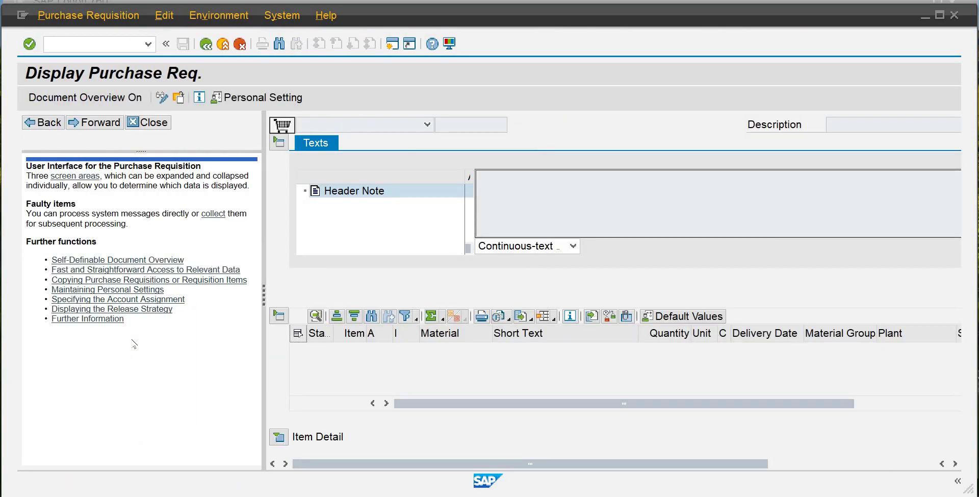
pyautogui.click(149, 127)
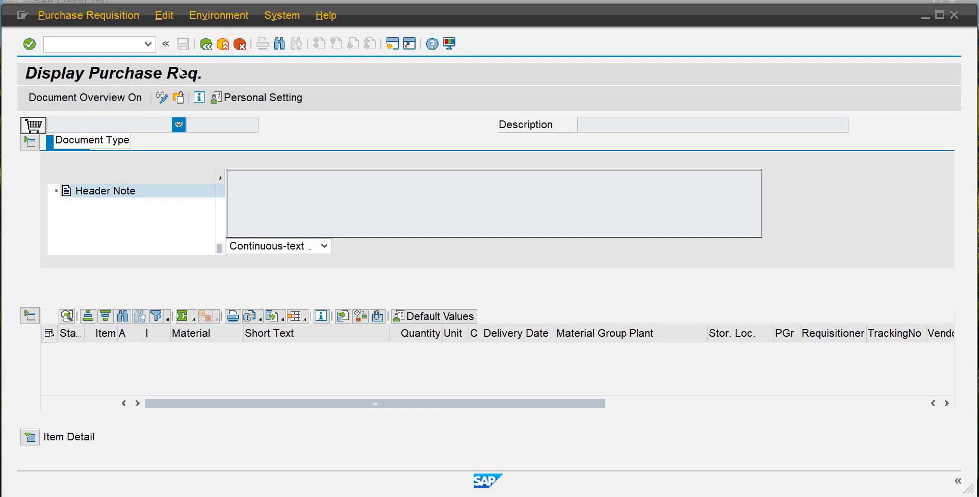
pyautogui.click(204, 46)
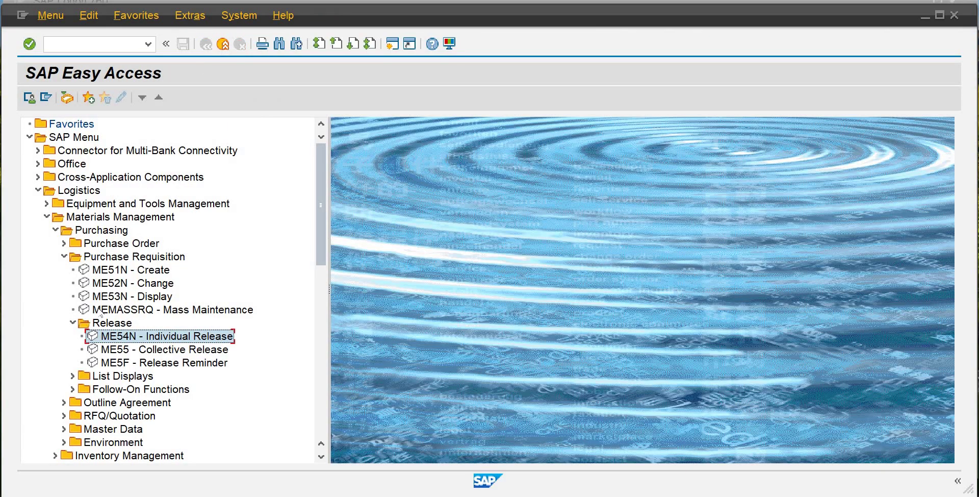
# - Expand the List Displays folder under Purchase Requisition and look through its transactions
pyautogui.click(73, 377)
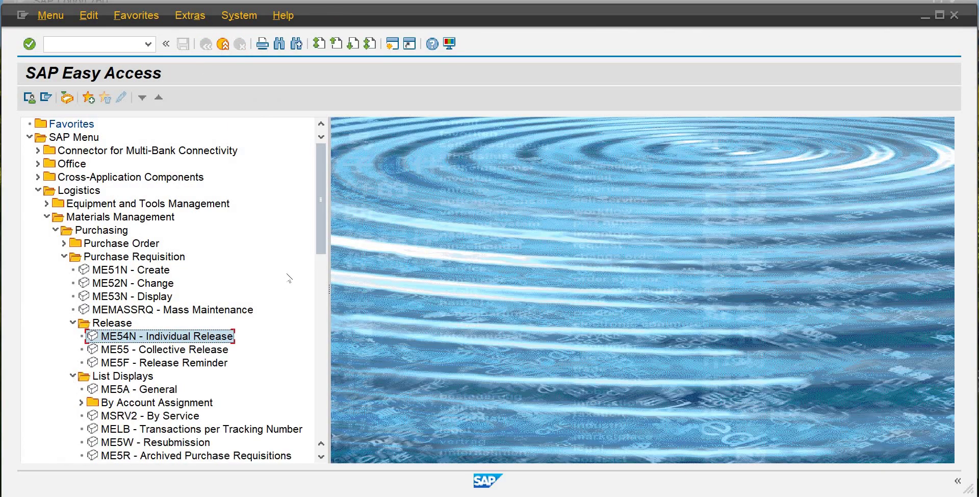
pyautogui.scroll(-2, 321, 268)
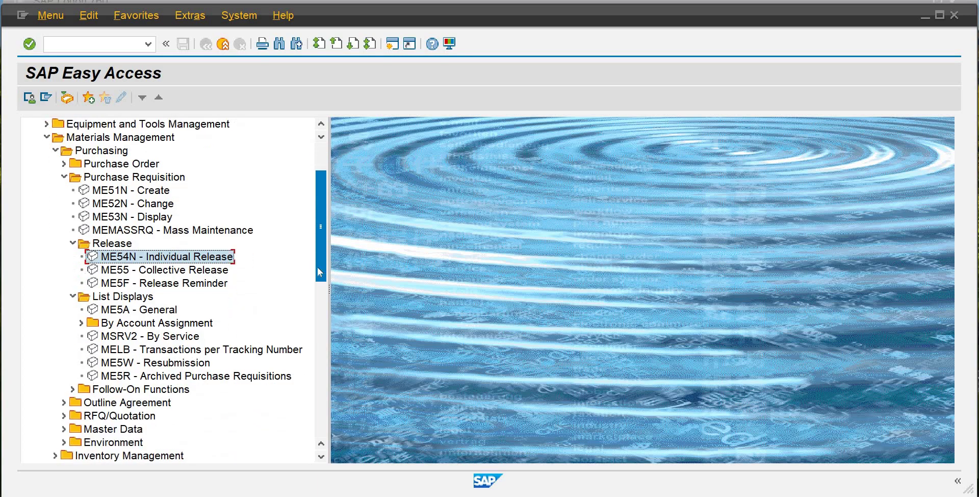
pyautogui.moveTo(317, 267); pyautogui.dragTo(316, 244)
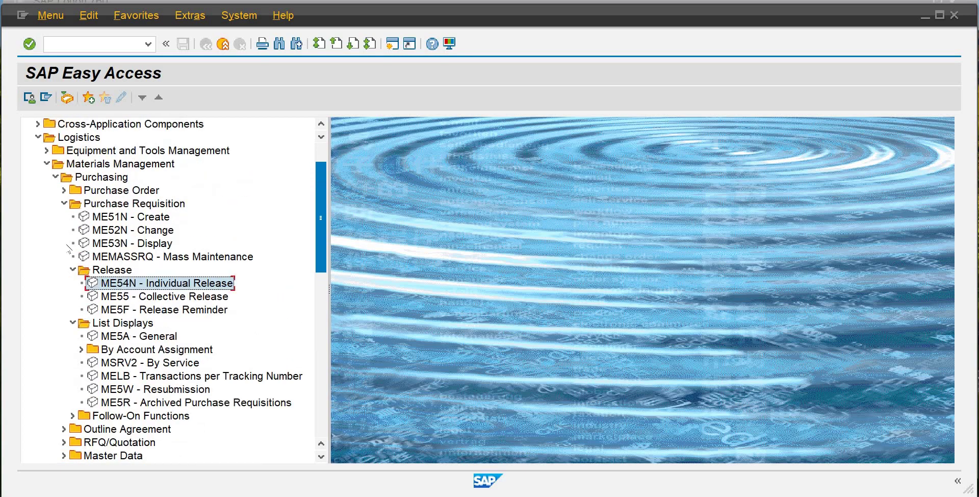
# - Collapse the Purchase Requisition folder, expand RFQ/Quotation and select the Request for Quotation folder
pyautogui.click(63, 204)
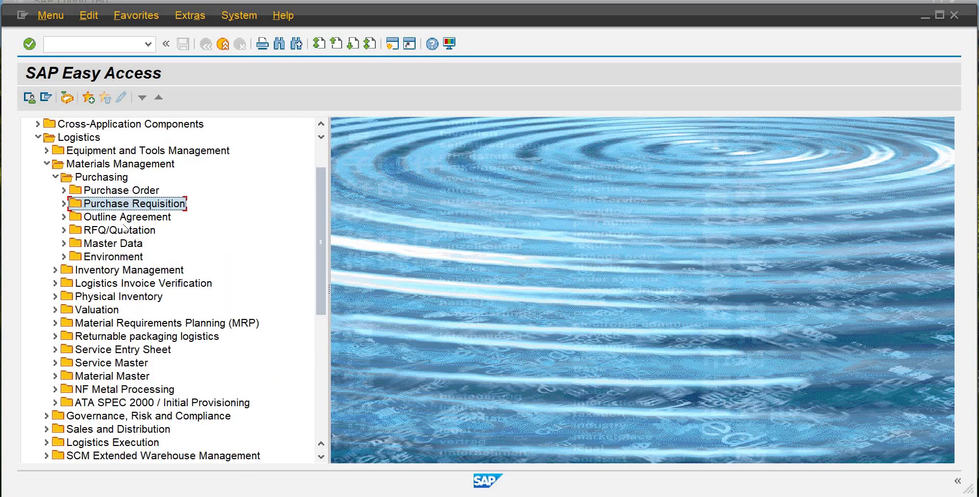
pyautogui.click(63, 231)
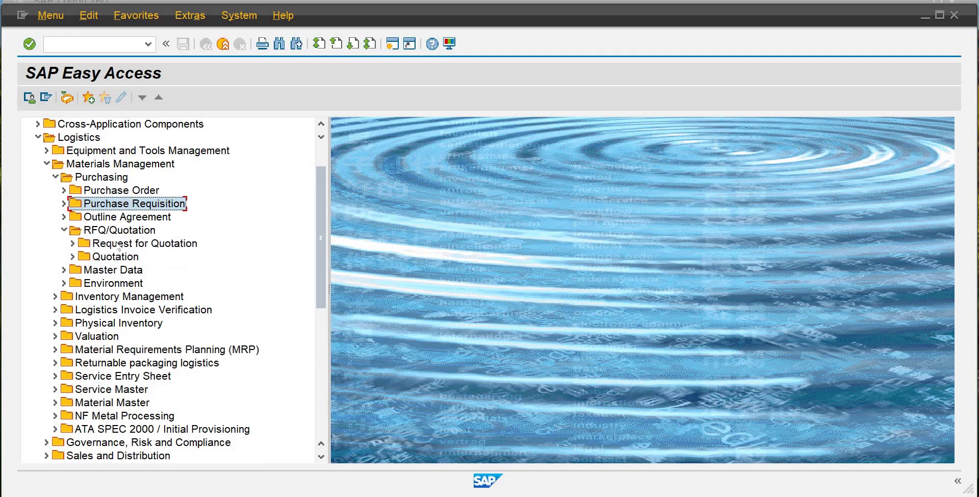
pyautogui.click(118, 244)
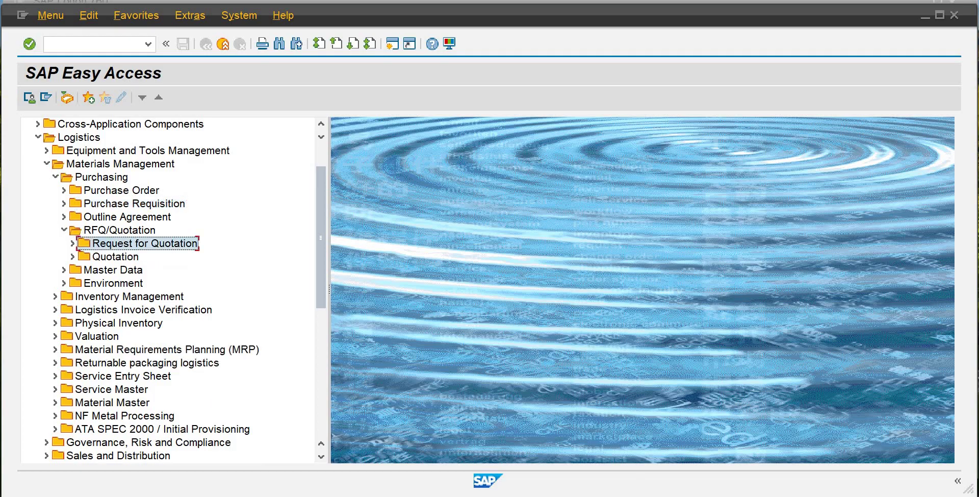
# - Switch to the Word project document and colour the line "Creation of PR (Purchase Requisition) 7" orange
pyautogui.moveTo(660, 495)
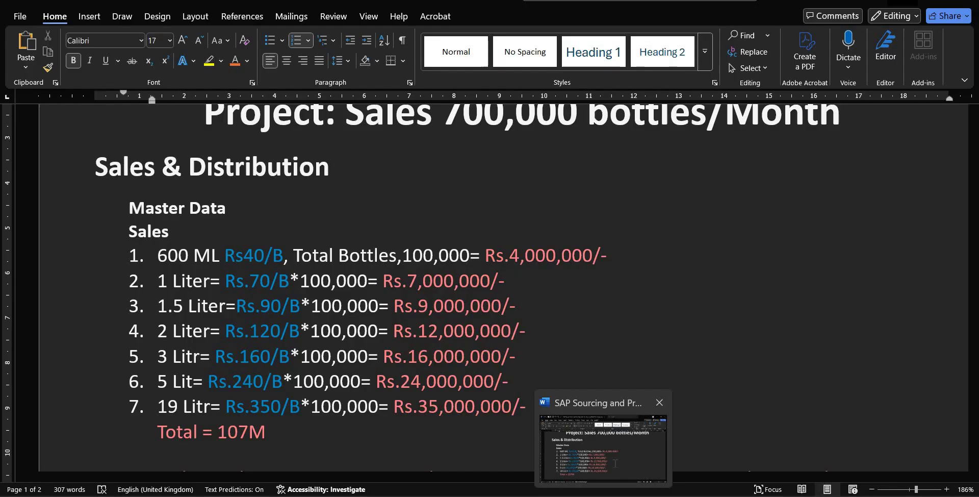
pyautogui.click(614, 463)
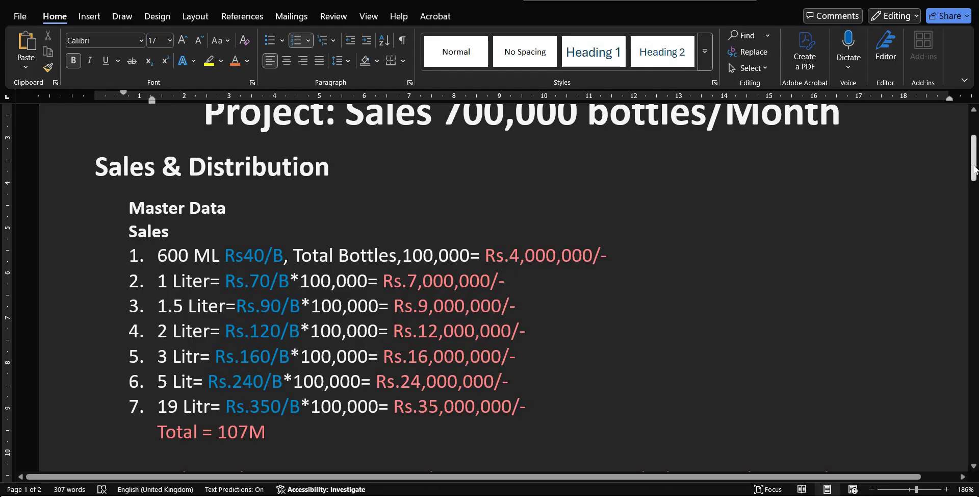
pyautogui.moveTo(973, 179); pyautogui.dragTo(975, 277)
pyautogui.moveTo(833, 240); pyautogui.dragTo(83, 243)
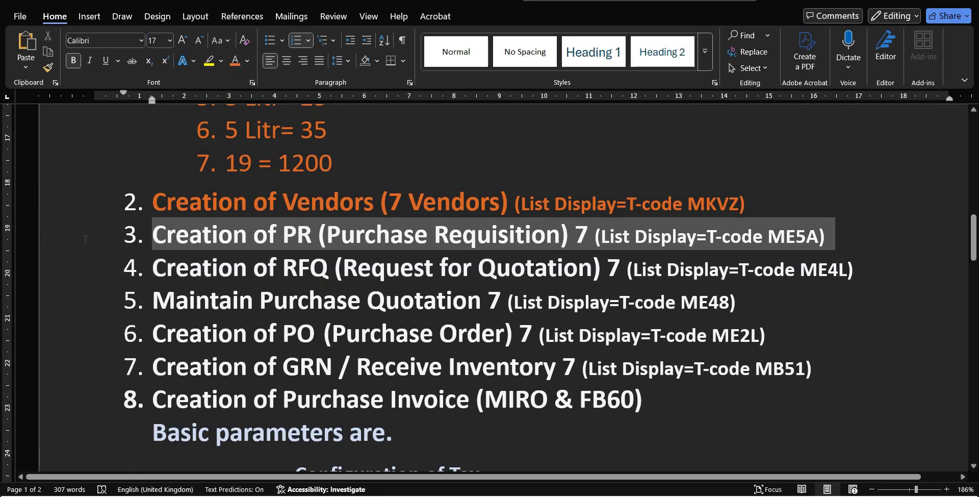
pyautogui.click(235, 61)
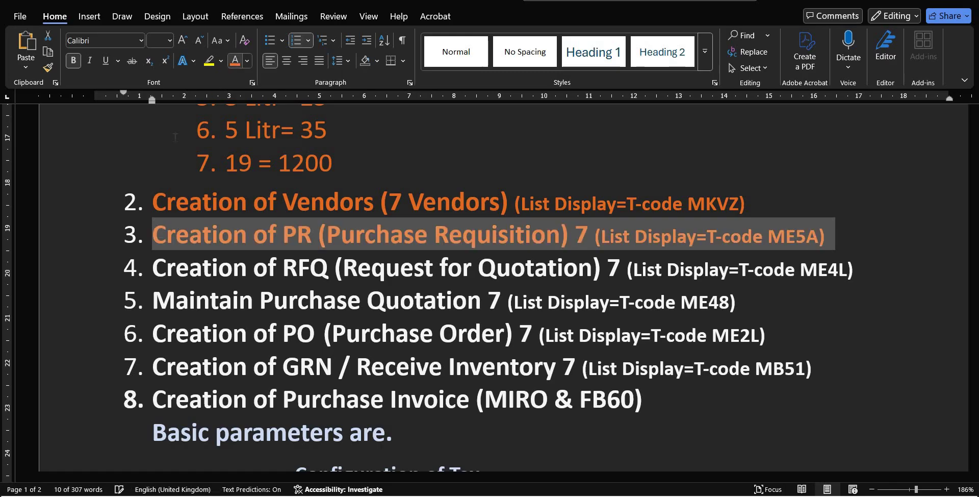
pyautogui.click(134, 234)
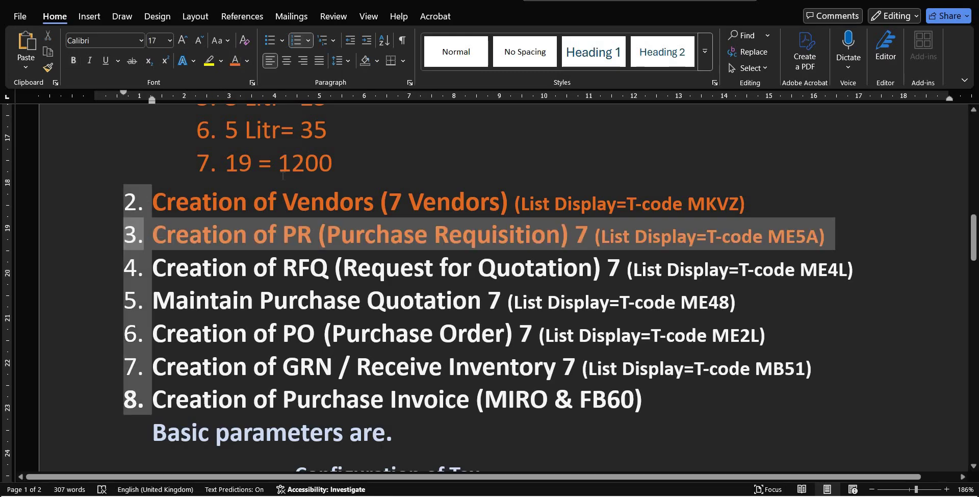
pyautogui.click(283, 175)
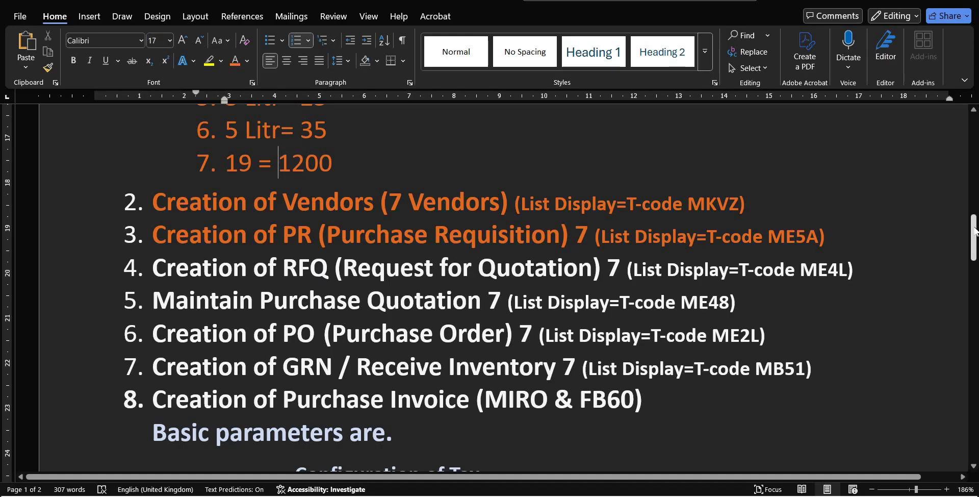
pyautogui.moveTo(974, 230)
pyautogui.mouseDown()
pyautogui.moveTo(973, 204)
pyautogui.moveTo(973, 238)
pyautogui.moveTo(974, 228)
pyautogui.mouseUp()
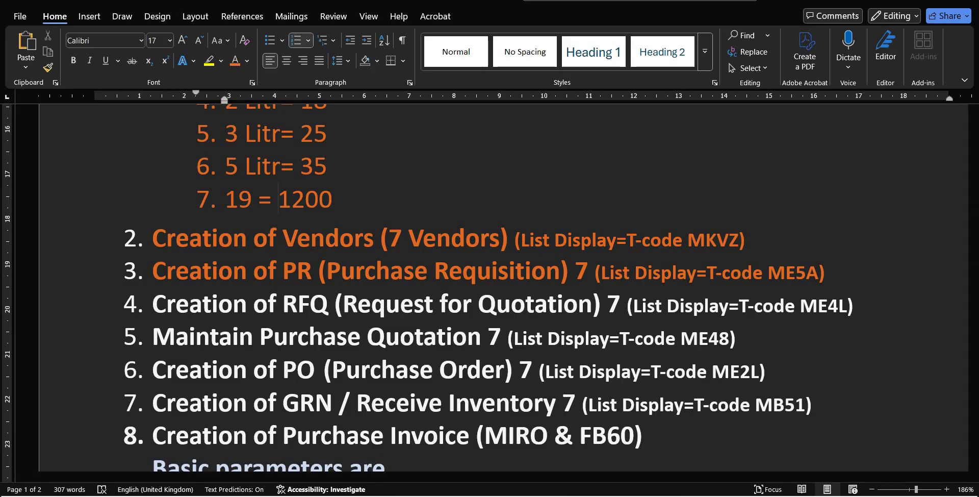
# - Switch to the SAP window with the default account assignment entry and return it to SAP Easy Access with /n
pyautogui.moveTo(519, 495)
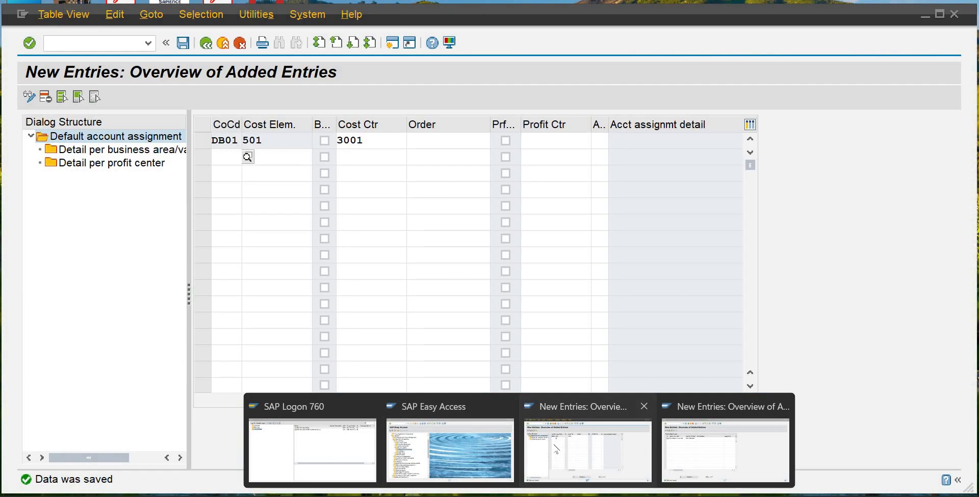
pyautogui.click(556, 448)
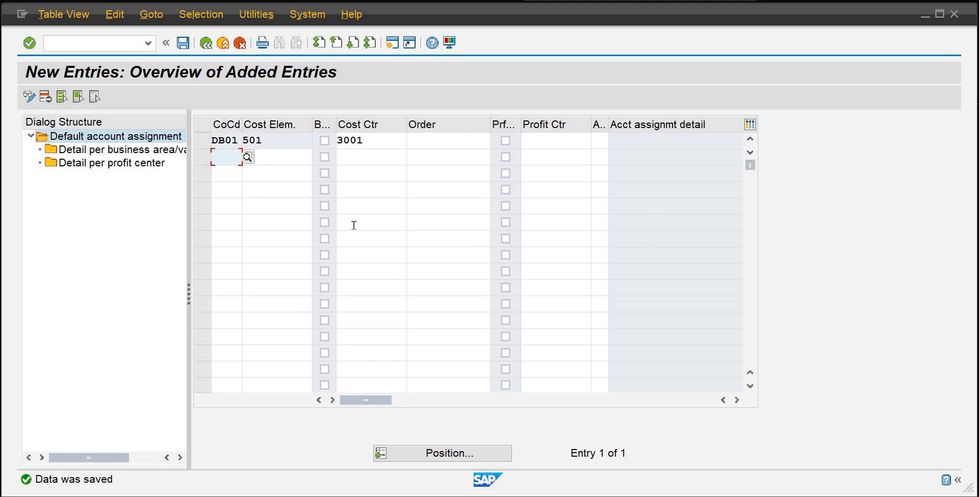
pyautogui.click(119, 41)
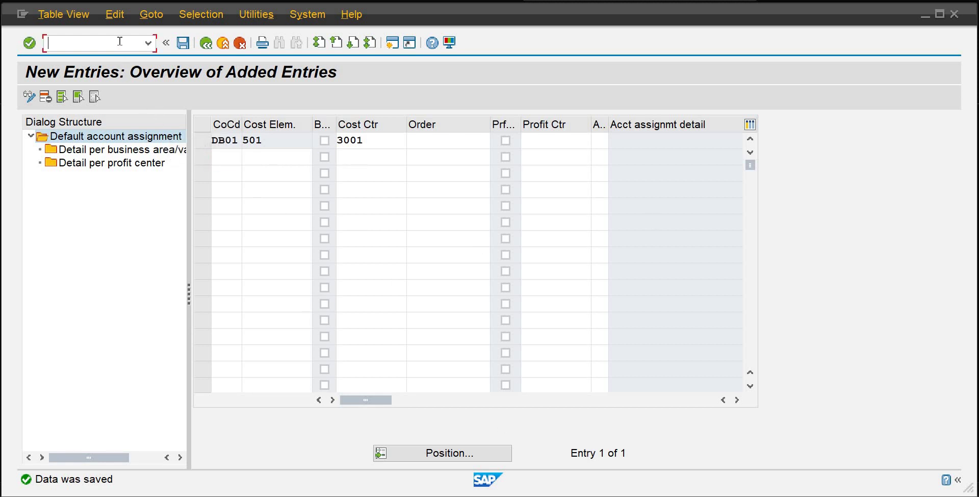
pyautogui.write('/n')
pyautogui.press('Return')
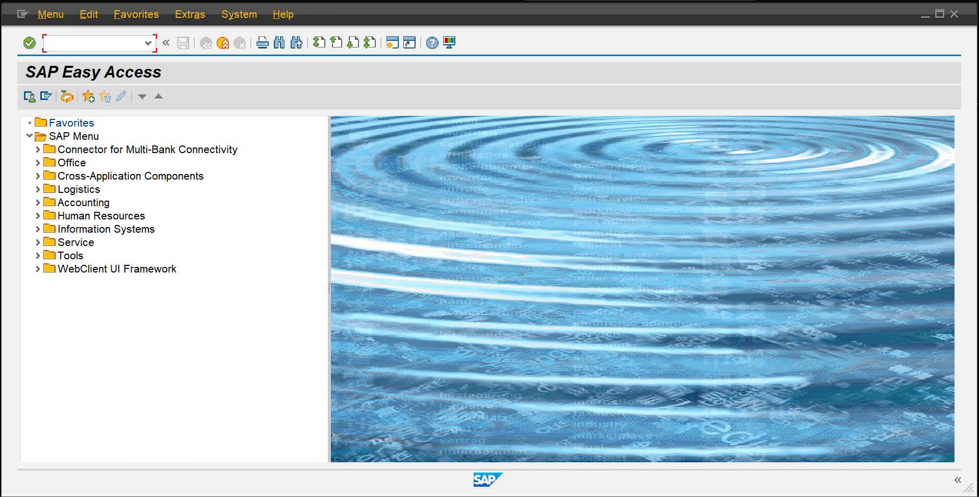
# - Expand Logistics, Materials Management, Purchasing, RFQ/Quotation and Request for Quotation in the SAP menu, and open the Create RFQ transaction
pyautogui.moveTo(513, 492)
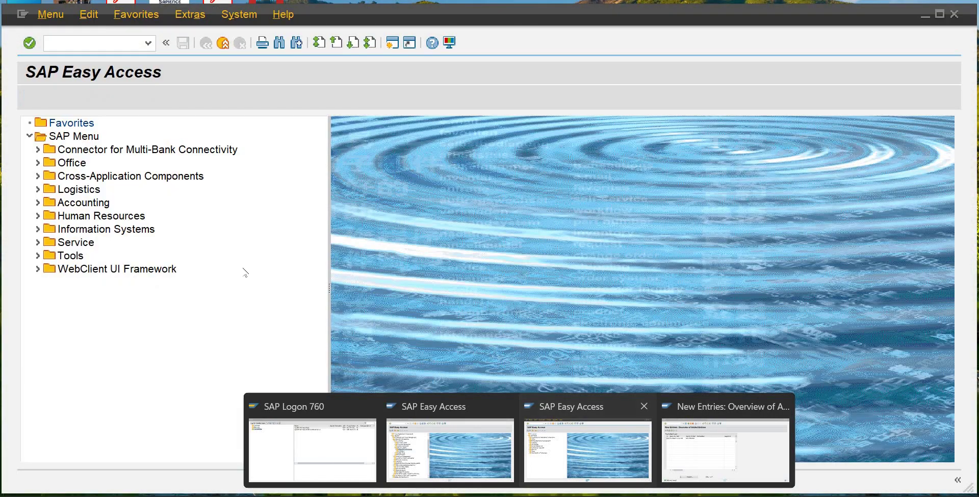
pyautogui.click(579, 461)
pyautogui.click(38, 189)
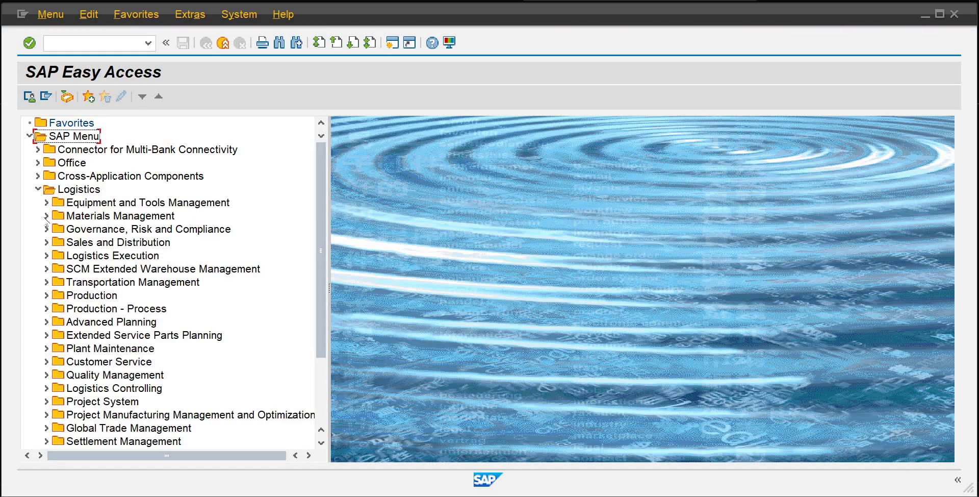
pyautogui.click(46, 216)
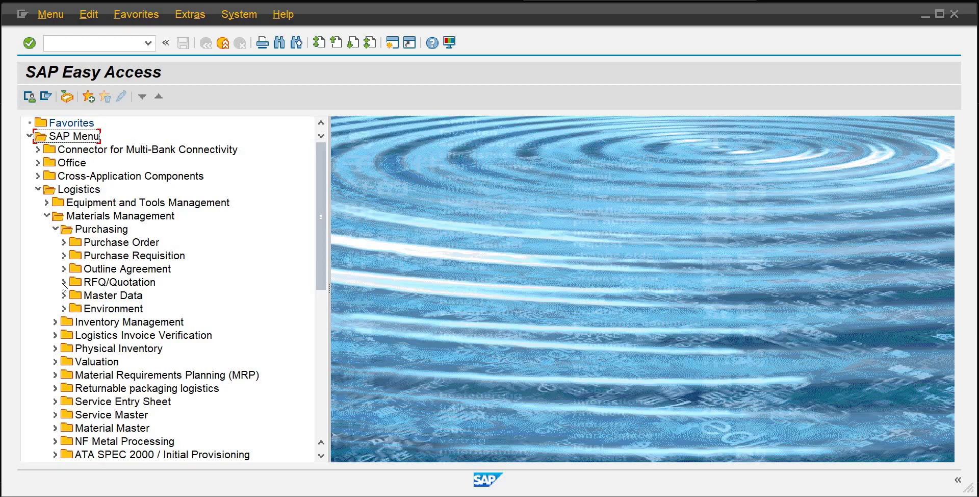
pyautogui.click(64, 282)
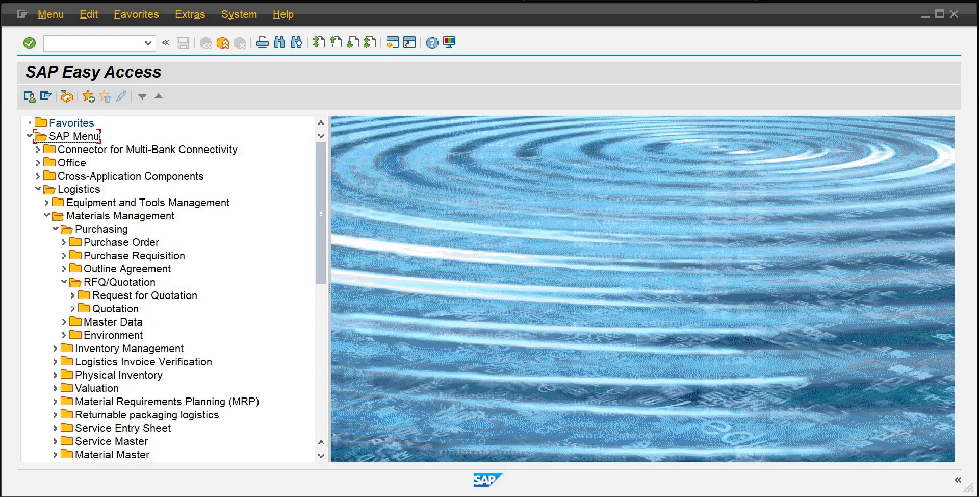
pyautogui.click(72, 296)
pyautogui.doubleClick(118, 309)
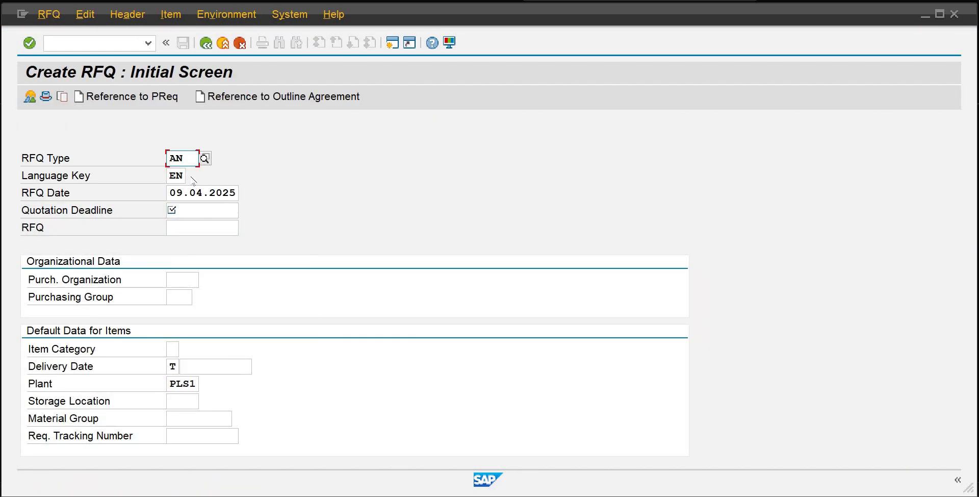
# - Set the quotation deadline of the new RFQ to 10.04.2025
pyautogui.click(201, 207)
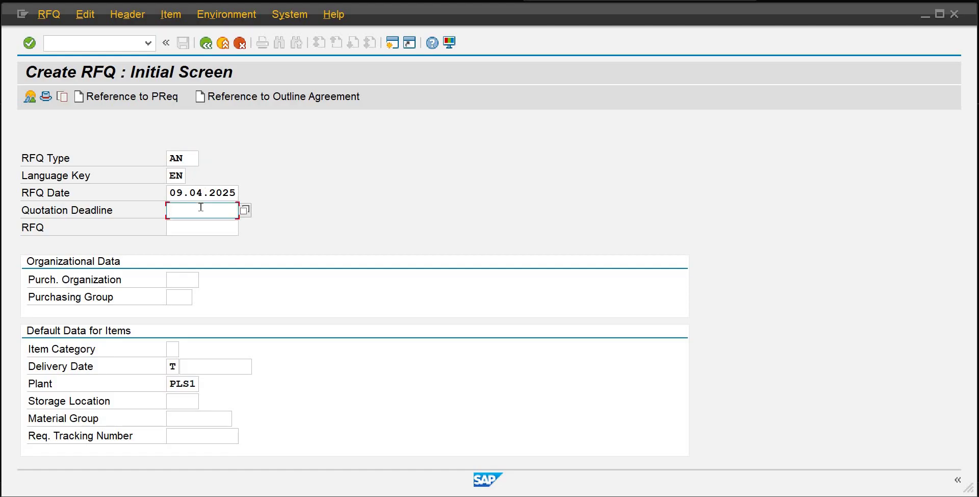
pyautogui.write('10.04.2025')
pyautogui.press('Tab')
pyautogui.press('Tab')
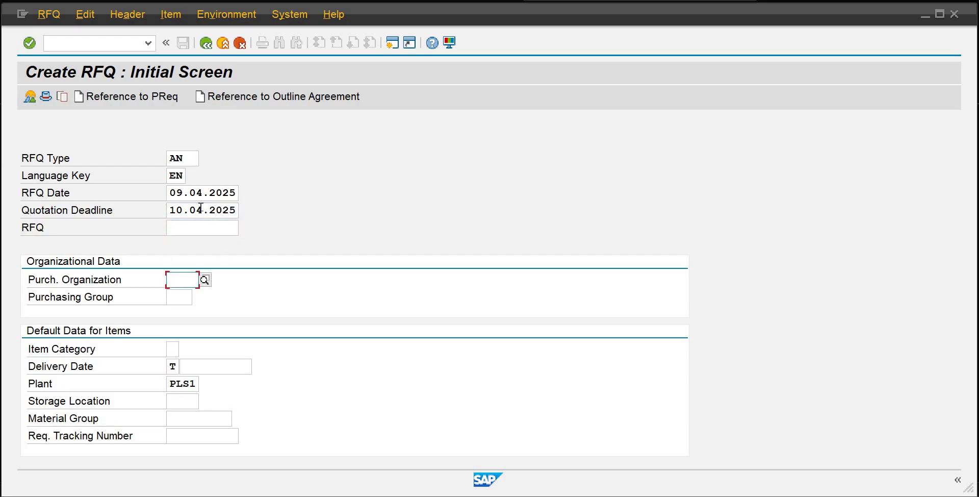
# - Enter podb as the purchasing organization and pg1 as the purchasing group in the organizational data
pyautogui.write('podb')
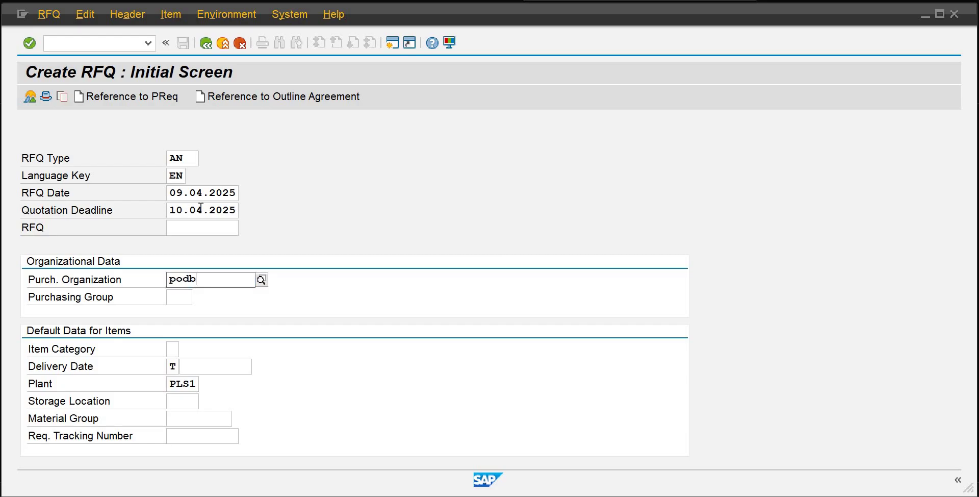
pyautogui.press('Tab')
pyautogui.write('pg1')
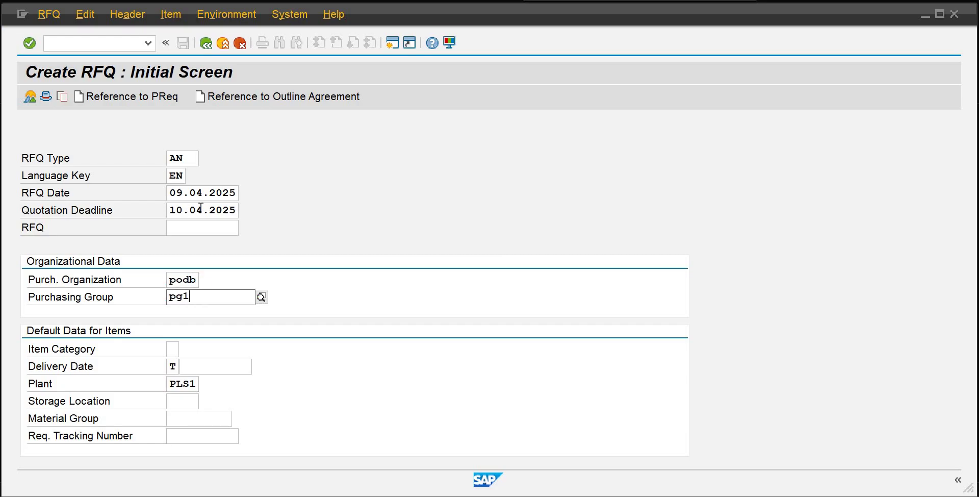
pyautogui.press('Tab')
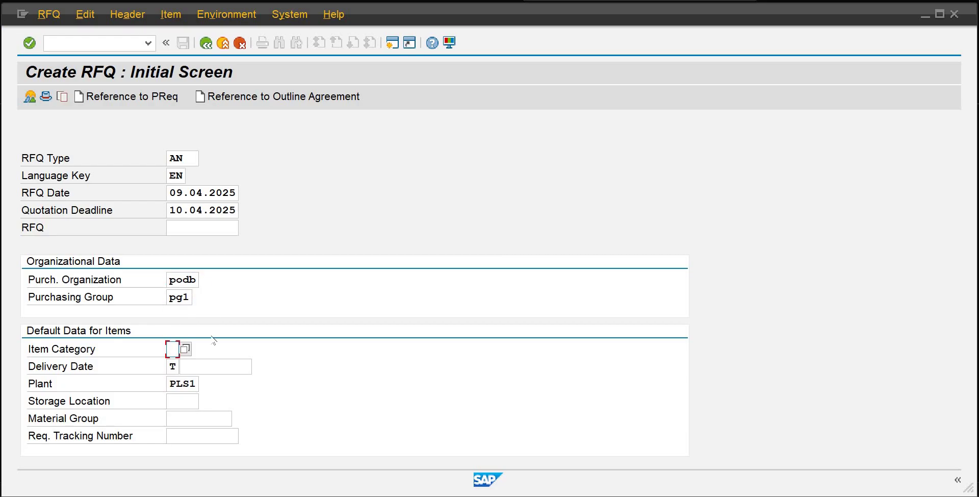
# - Choose the Standard item category and set the default delivery date for the items to 14.04.2025
pyautogui.click(186, 349)
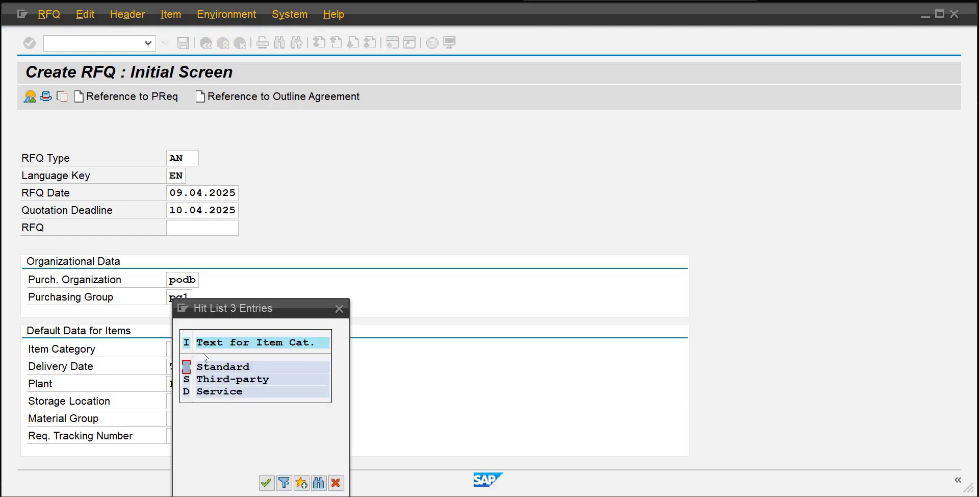
pyautogui.doubleClick(206, 371)
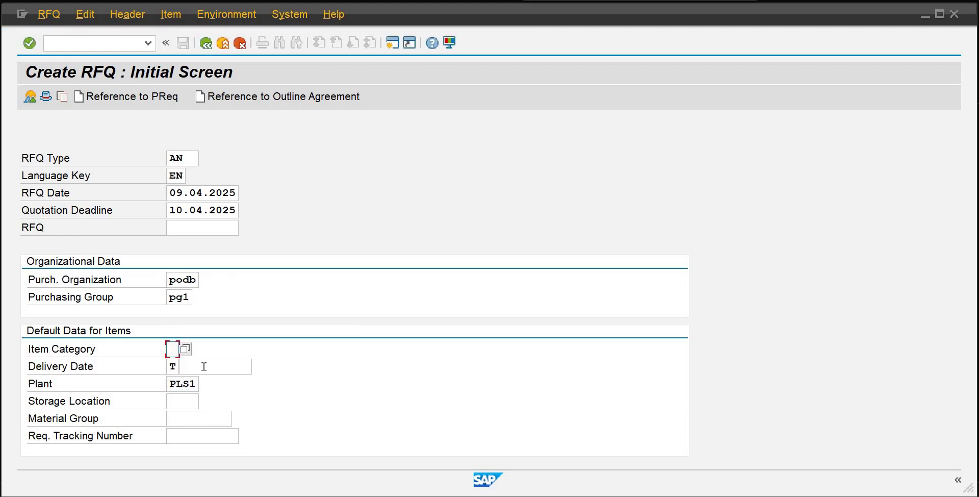
pyautogui.press('Tab')
pyautogui.click(185, 367)
pyautogui.doubleClick(254, 363)
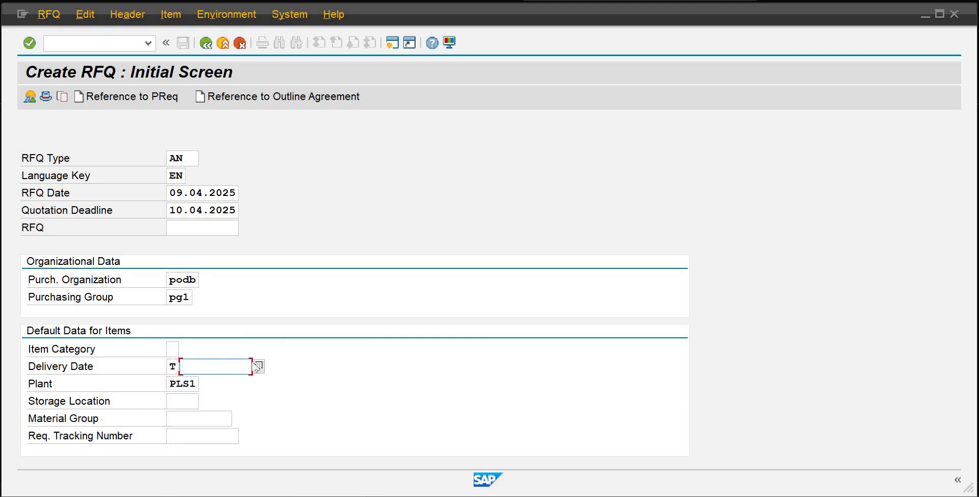
pyautogui.write('14.04.2025')
pyautogui.press('Tab')
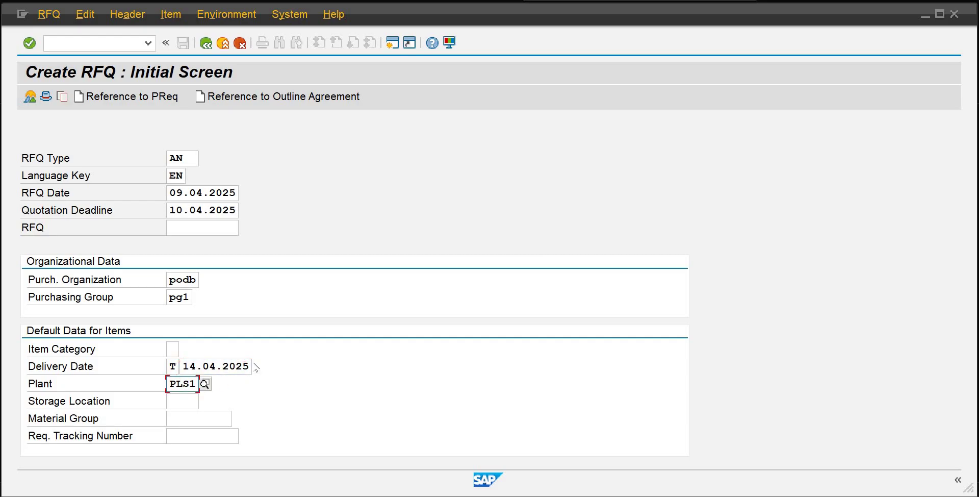
# - Set the default plant for the RFQ items to PLDB and the storage location to SL01
pyautogui.press('Delete')
pyautogui.press('Delete')
pyautogui.press('Delete')
pyautogui.write('pld')
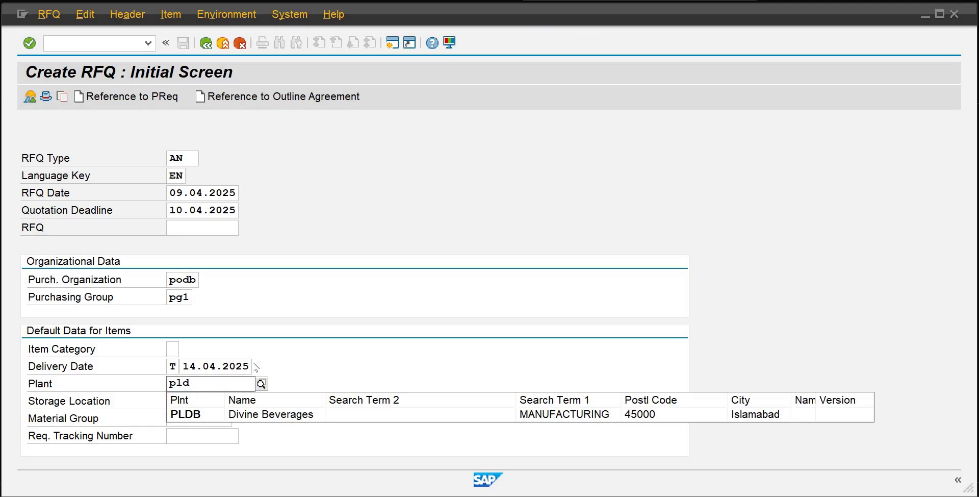
pyautogui.click(240, 414)
pyautogui.click(182, 399)
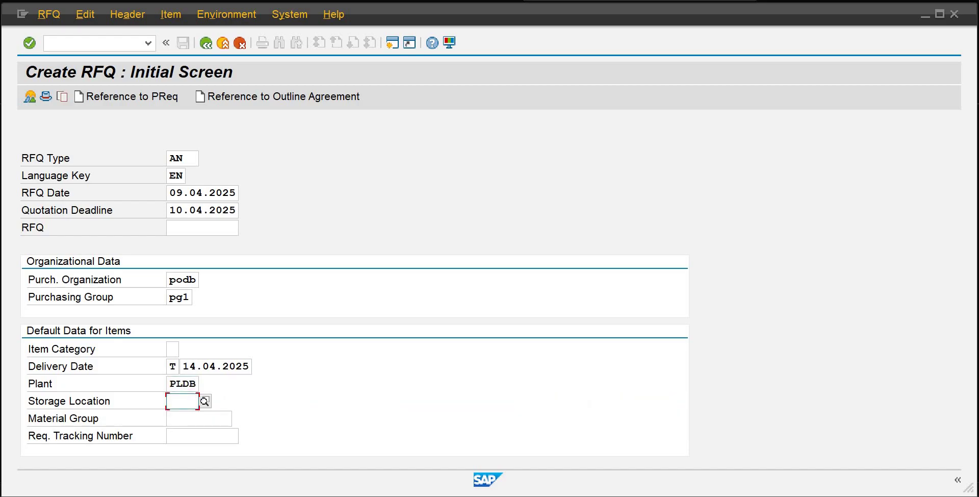
pyautogui.write('sl01')
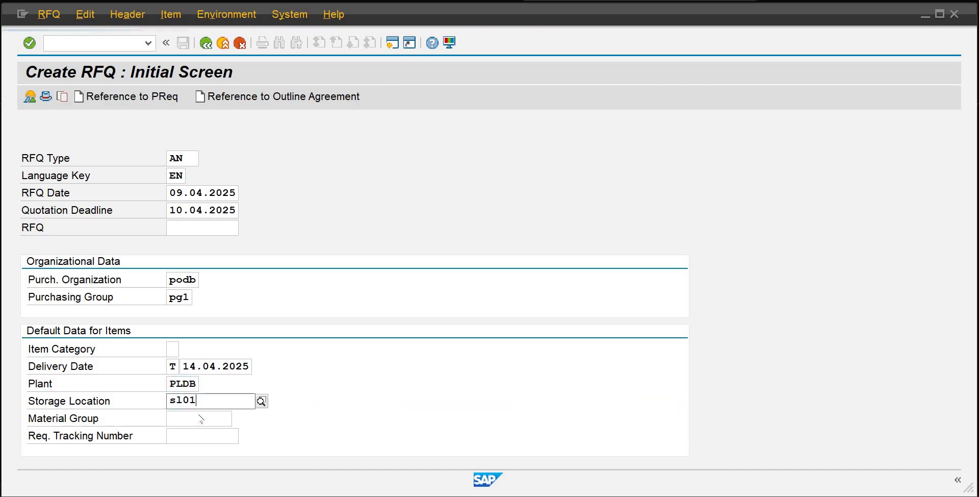
# - Choose EARTH1 as the default material group and submit the RFQ's initial data
pyautogui.click(191, 429)
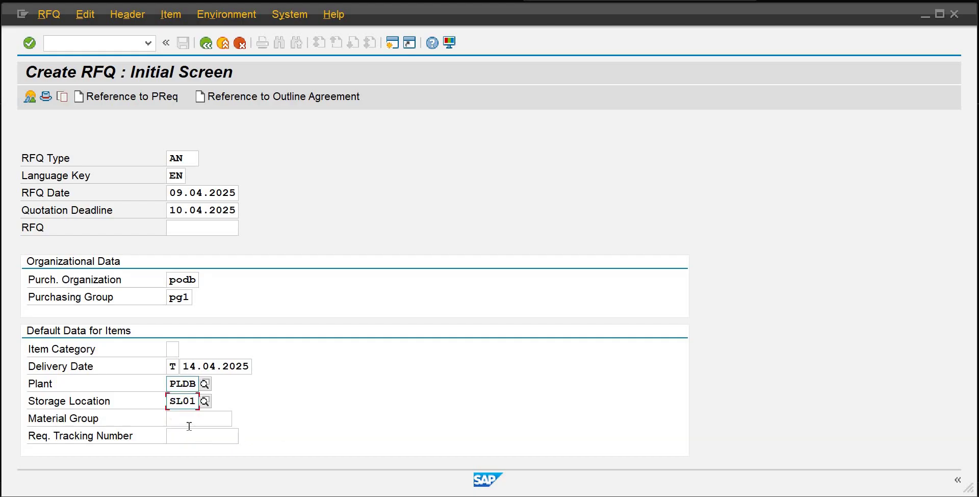
pyautogui.click(189, 426)
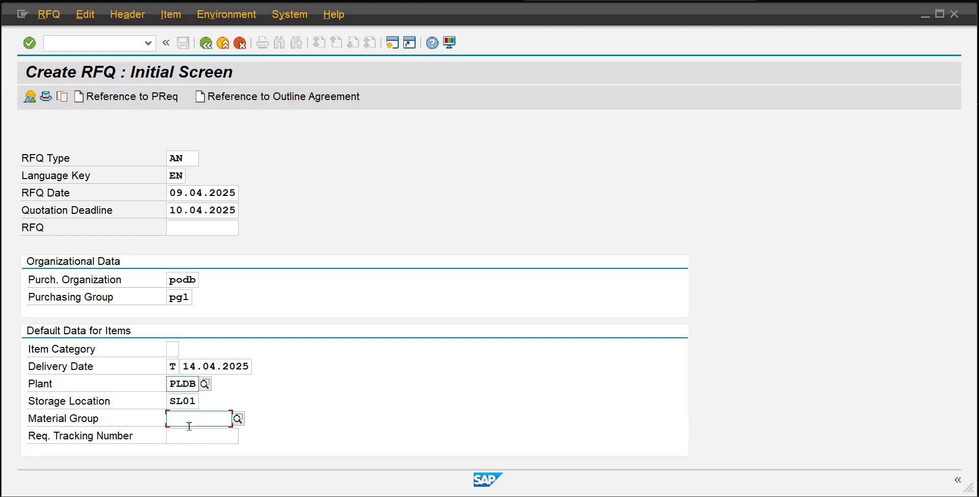
pyautogui.write('earth1')
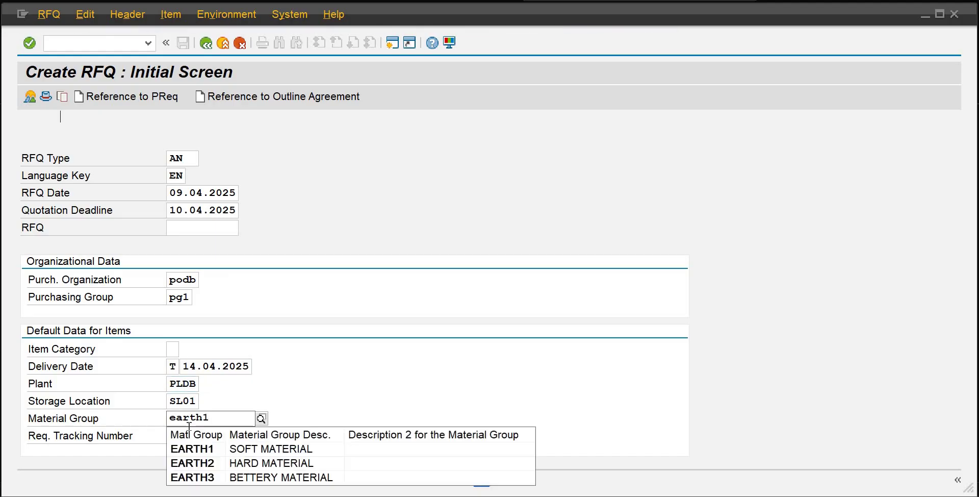
pyautogui.click(221, 450)
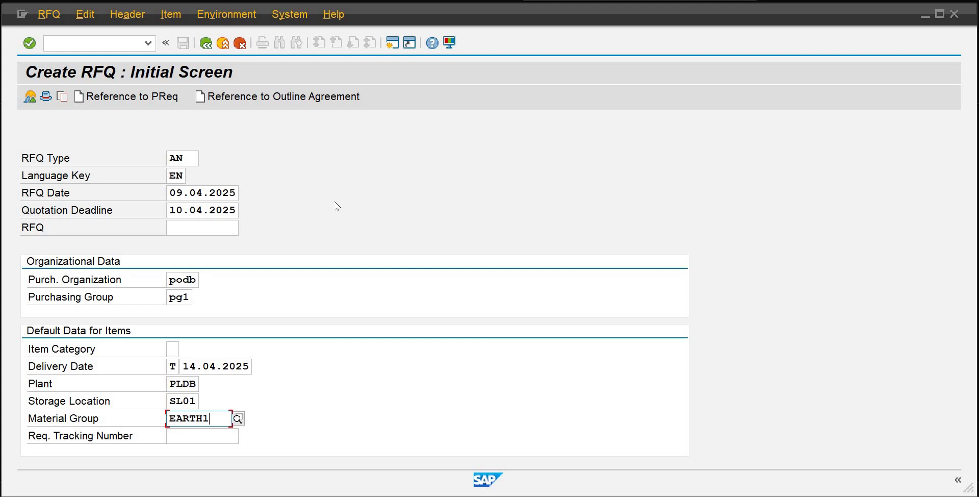
pyautogui.press('Return')
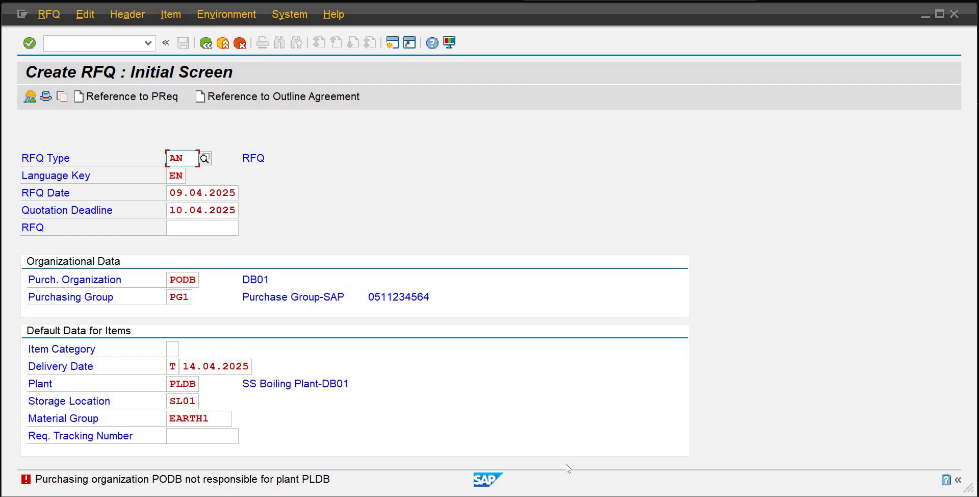
# - Switch to the session with the purchasing group entries and return to the start of the Customizing Implementation Guide
pyautogui.moveTo(519, 495)
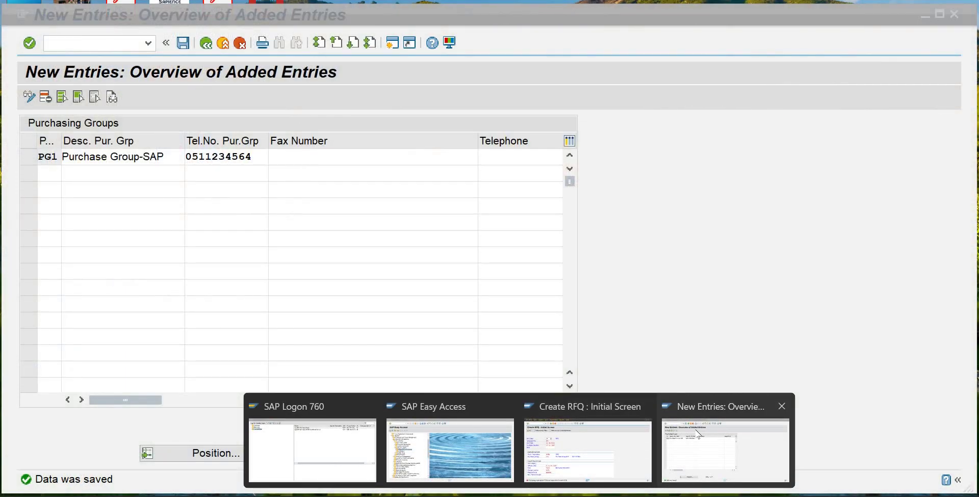
pyautogui.click(54, 172)
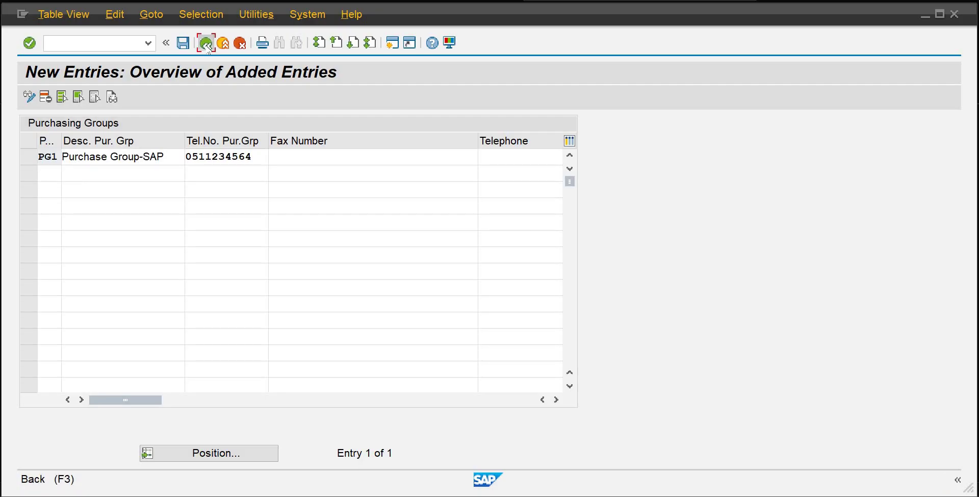
pyautogui.click(207, 45)
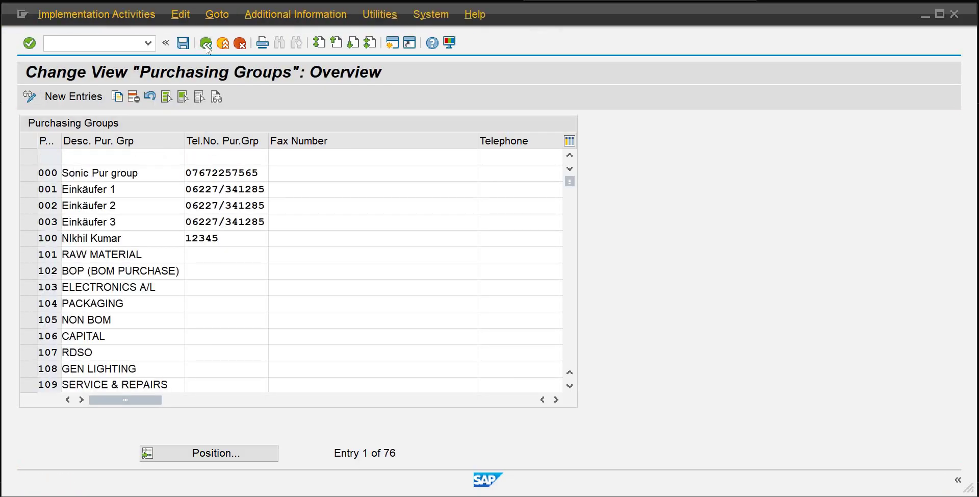
pyautogui.click(207, 46)
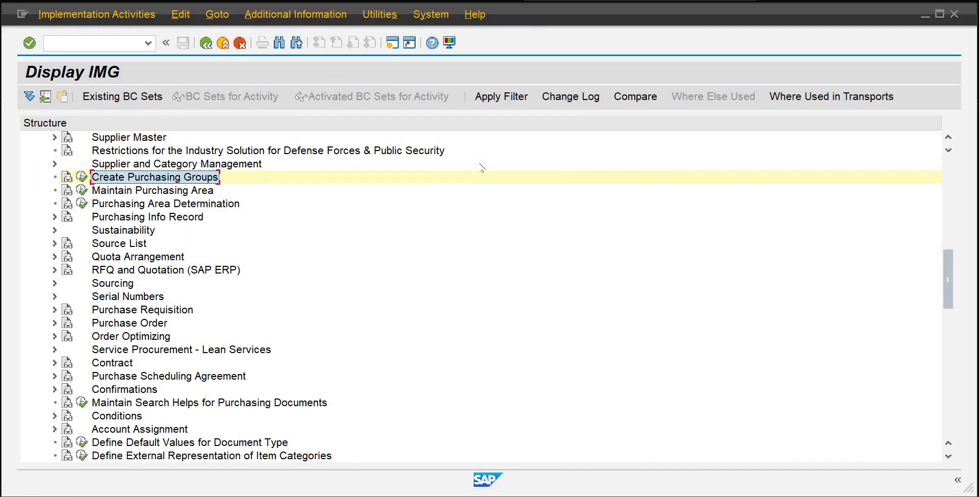
pyautogui.click(950, 176)
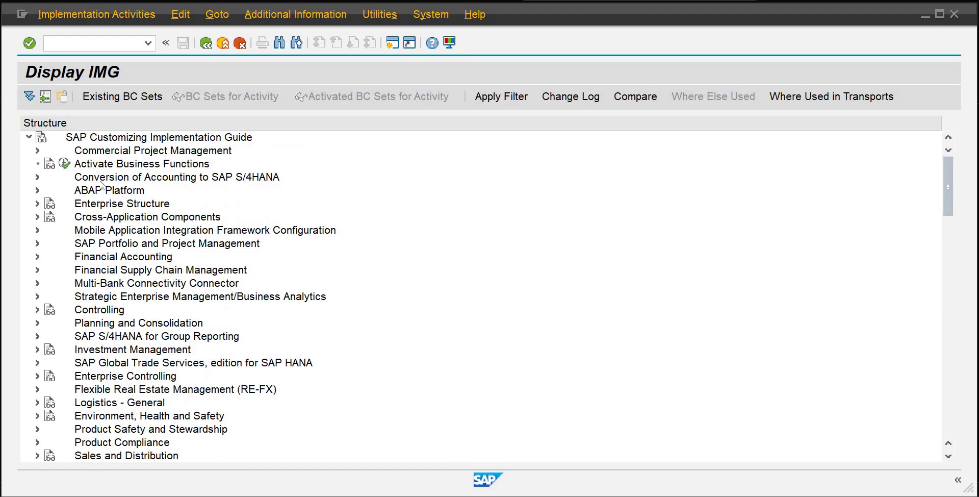
# - Expand Enterprise Structure, Assignment and Materials Management in the implementation guide to reach the purchasing organization assignments
pyautogui.click(37, 203)
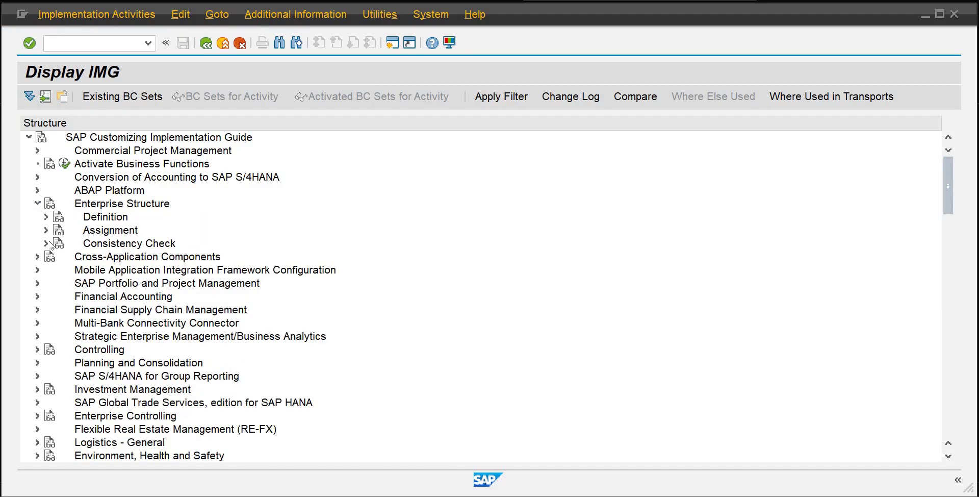
pyautogui.click(46, 217)
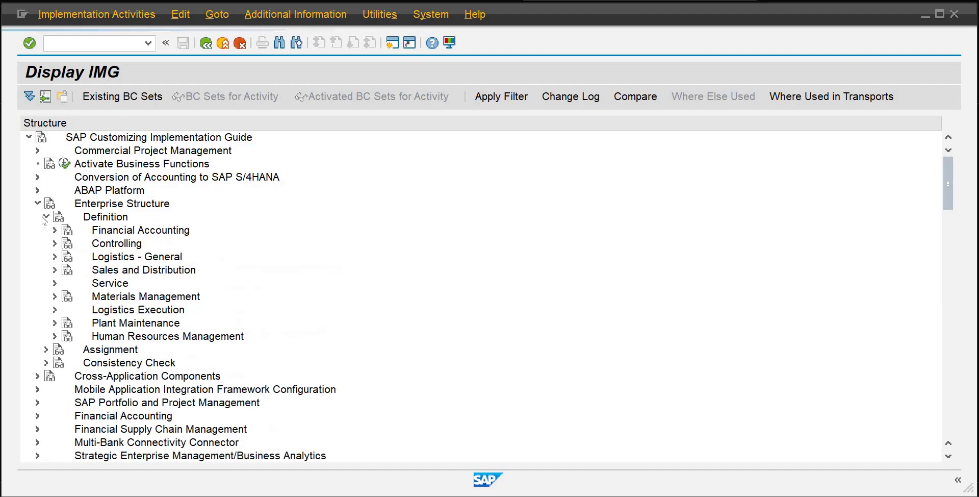
pyautogui.click(56, 296)
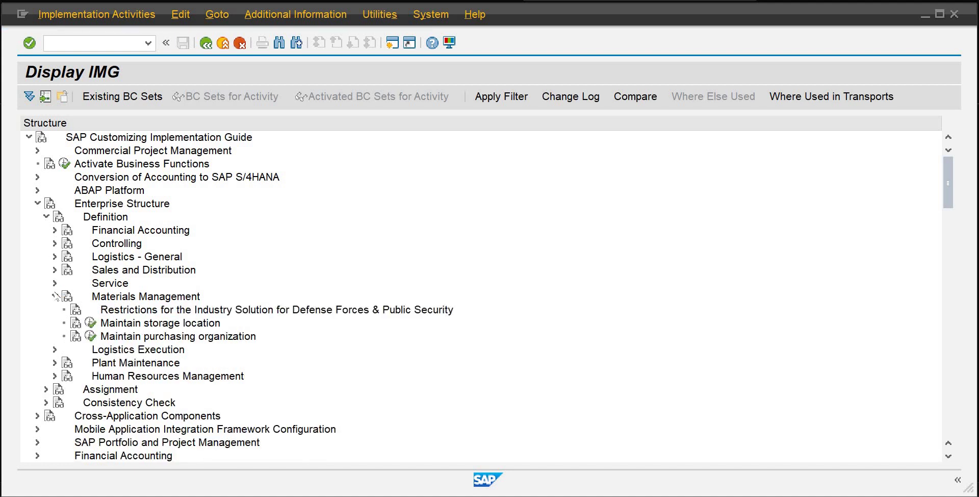
pyautogui.click(46, 216)
pyautogui.click(46, 230)
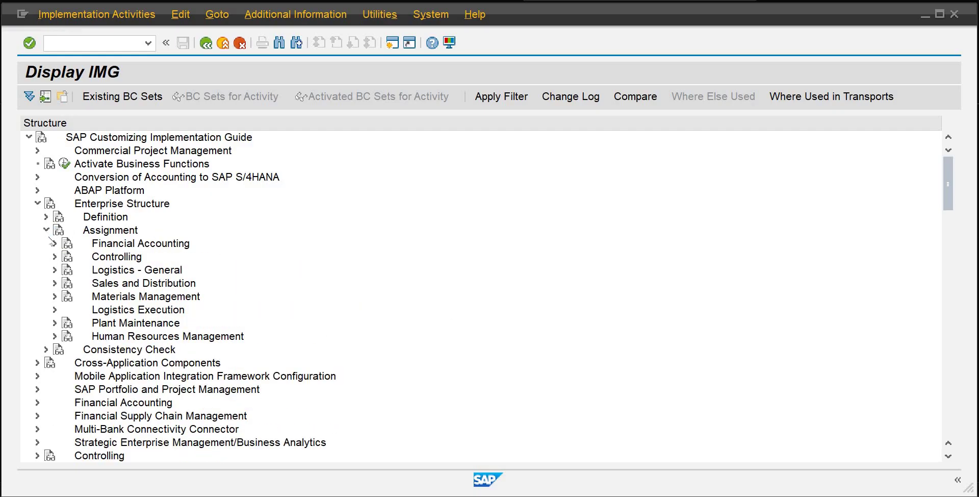
pyautogui.click(55, 296)
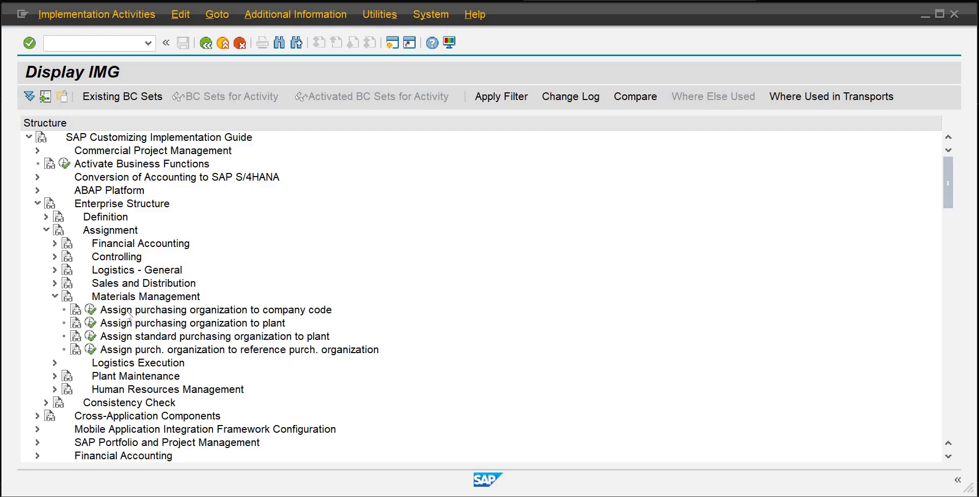
# - Check which company code purchasing organization podb is assigned to, and return to the implementation guide
pyautogui.click(91, 312)
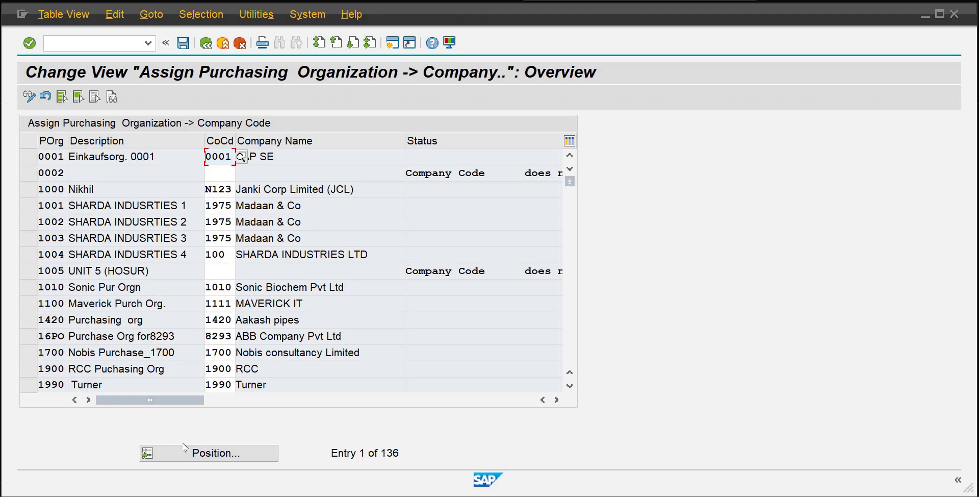
pyautogui.click(186, 455)
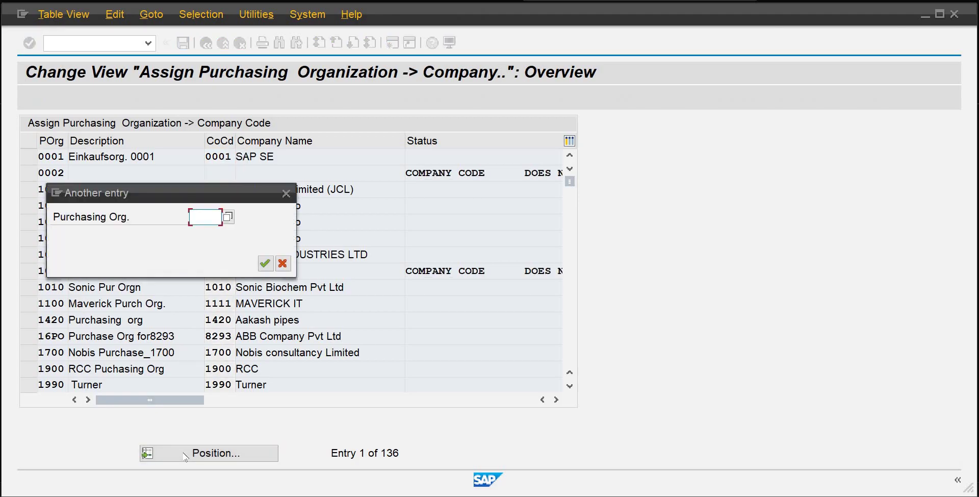
pyautogui.write('podb')
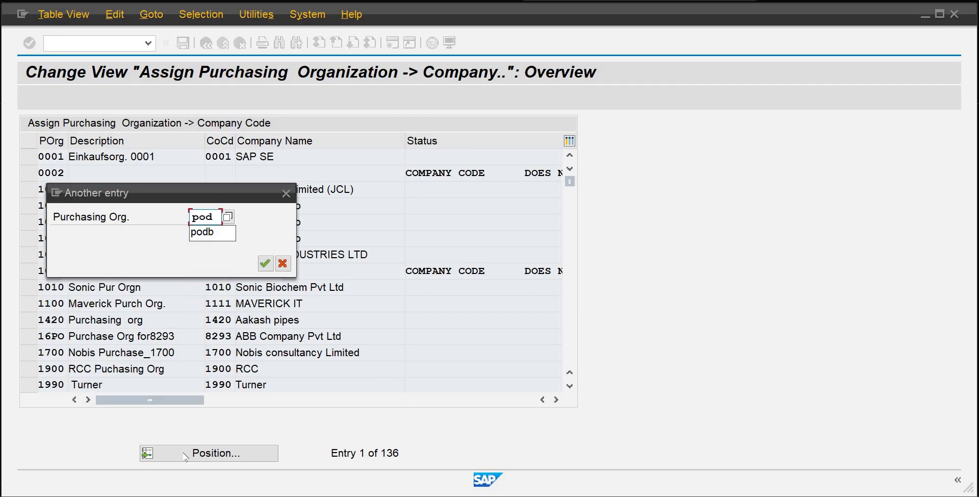
pyautogui.press('Return')
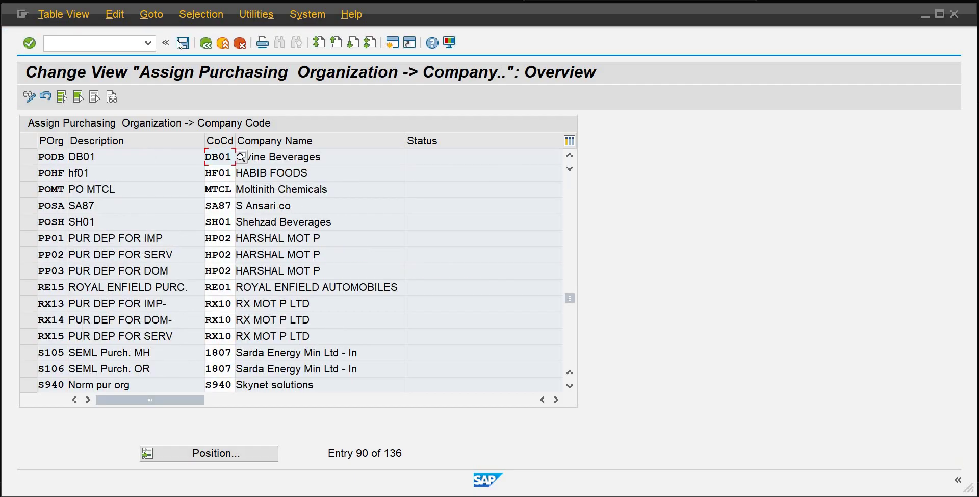
pyautogui.click(205, 44)
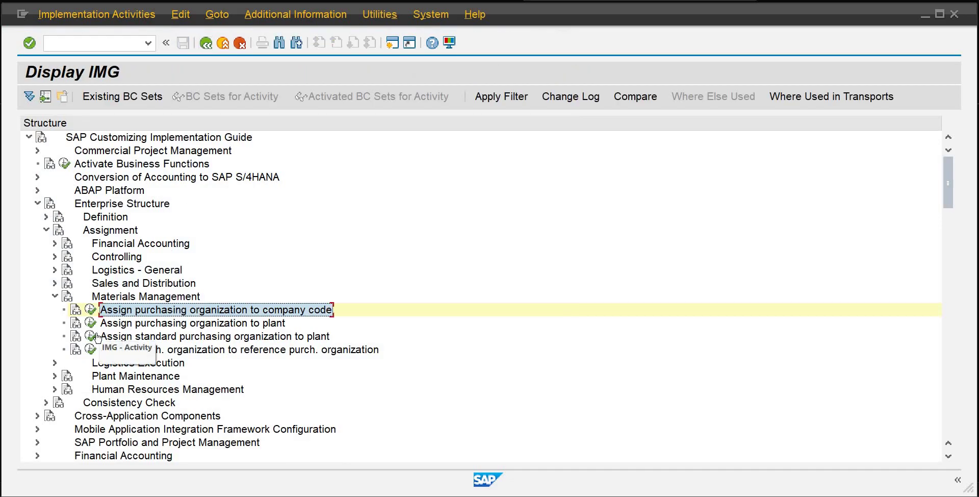
# - Open the Assign purchasing organization to plant activity and locate the entry for purchasing organization podb
pyautogui.click(91, 323)
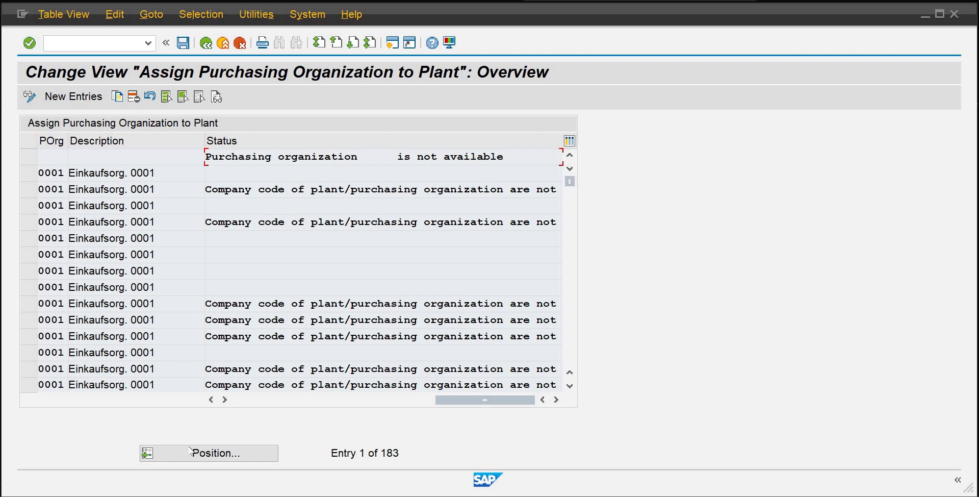
pyautogui.click(190, 452)
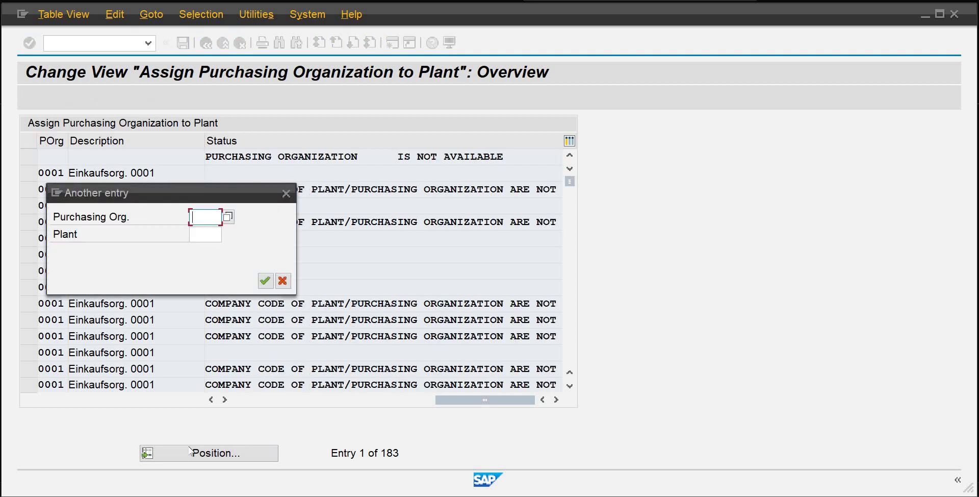
pyautogui.write('podb')
pyautogui.press('Return')
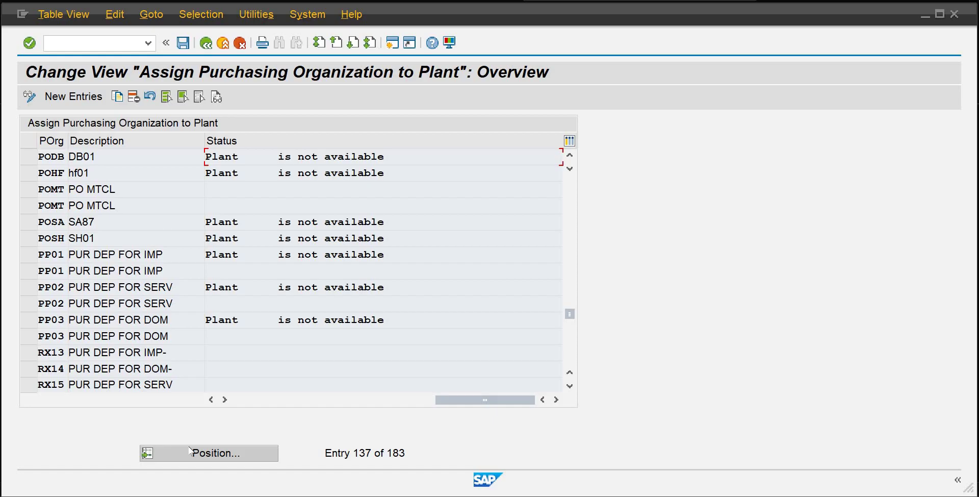
pyautogui.click(573, 191)
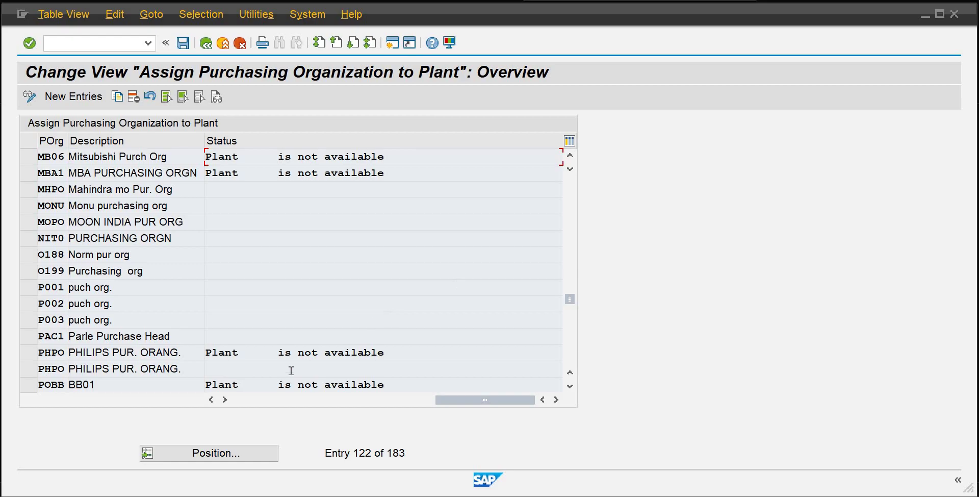
pyautogui.click(229, 447)
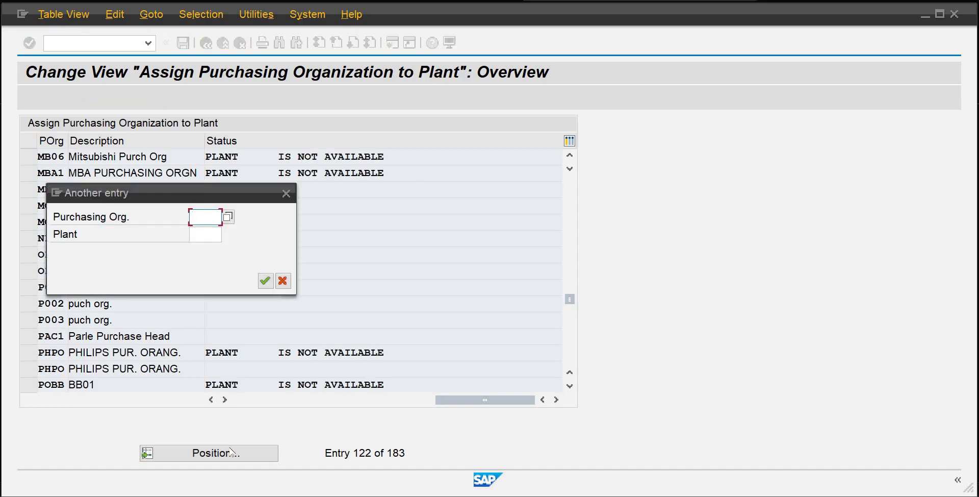
pyautogui.write('podb')
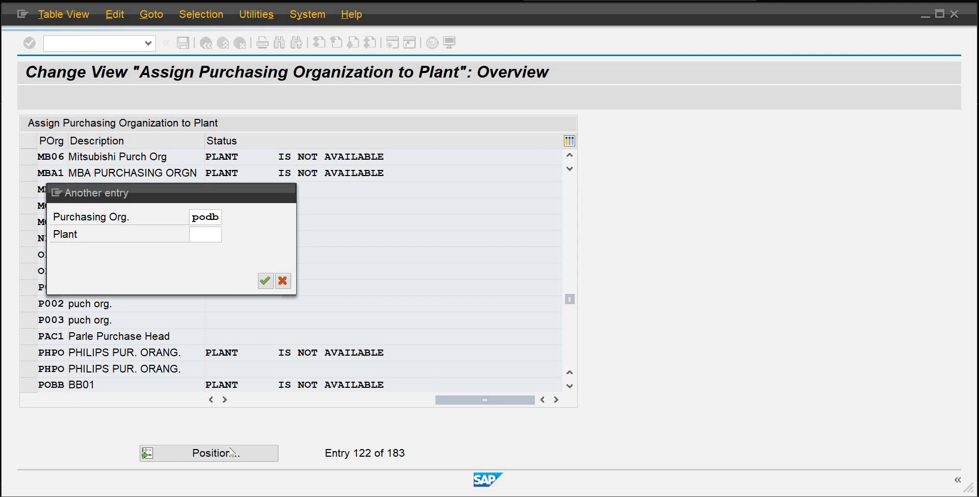
pyautogui.press('Return')
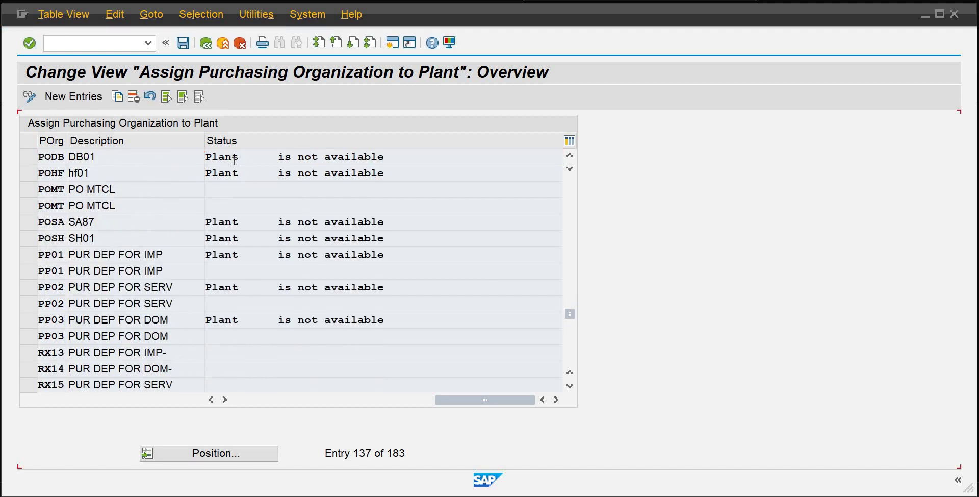
# - Try to open the existing PODB entry in the plant assignment table for editing
pyautogui.doubleClick(61, 158)
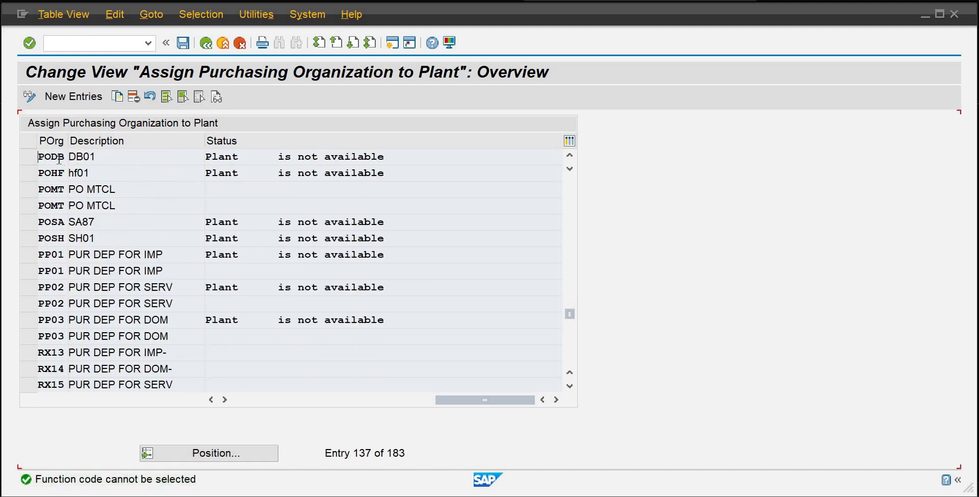
pyautogui.doubleClick(59, 159)
pyautogui.click(85, 158)
pyautogui.doubleClick(84, 158)
pyautogui.click(68, 15)
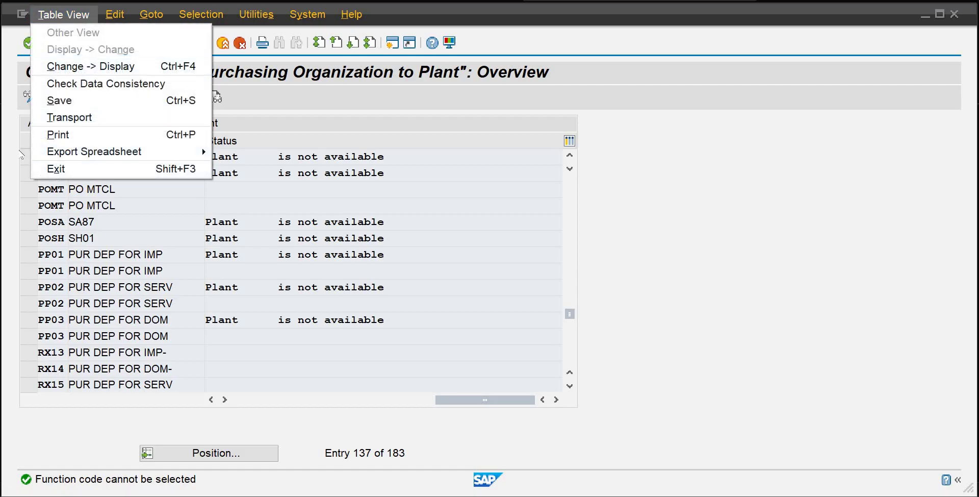
pyautogui.click(24, 140)
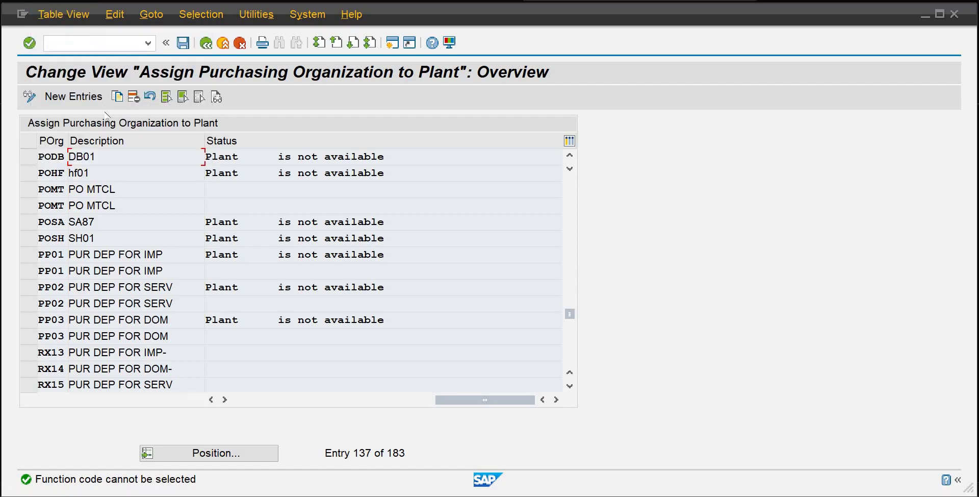
# - Try to add a new plant assignment entry for purchasing organization podb, discard it and return to the implementation guide
pyautogui.click(76, 97)
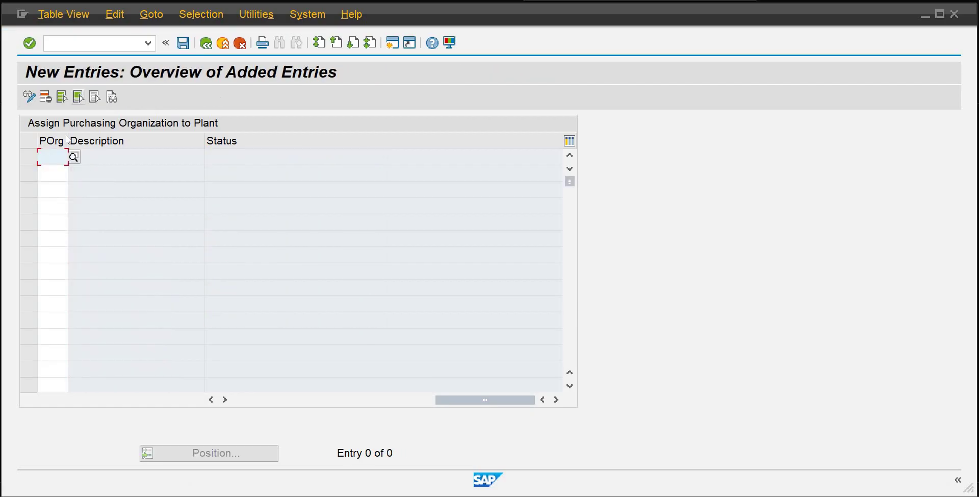
pyautogui.write('podb')
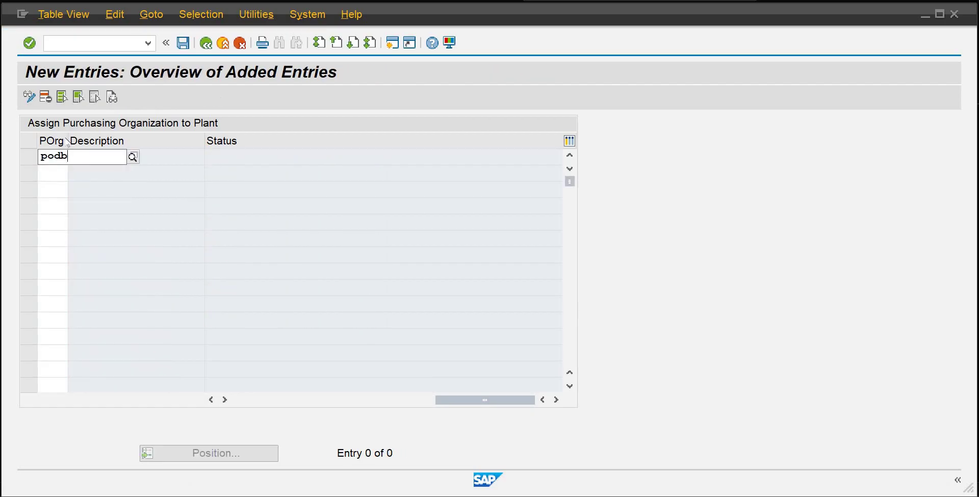
pyautogui.press('Return')
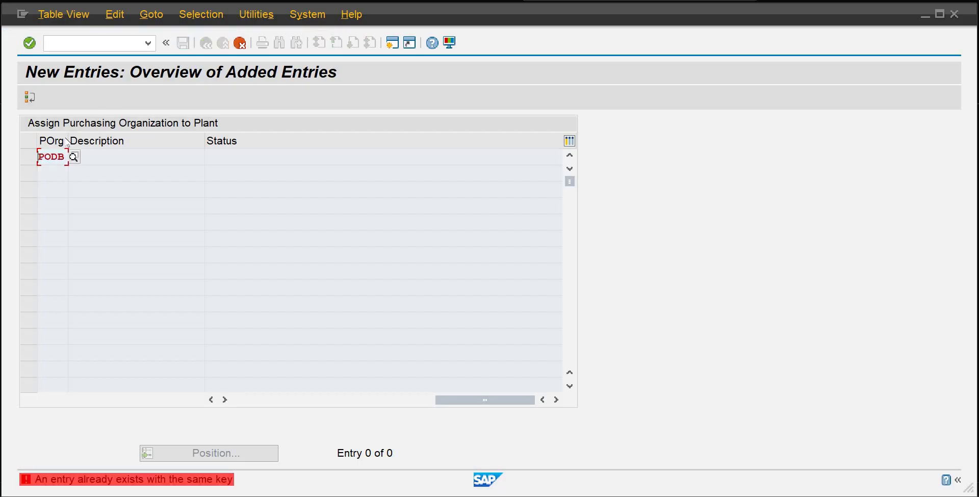
pyautogui.click(239, 46)
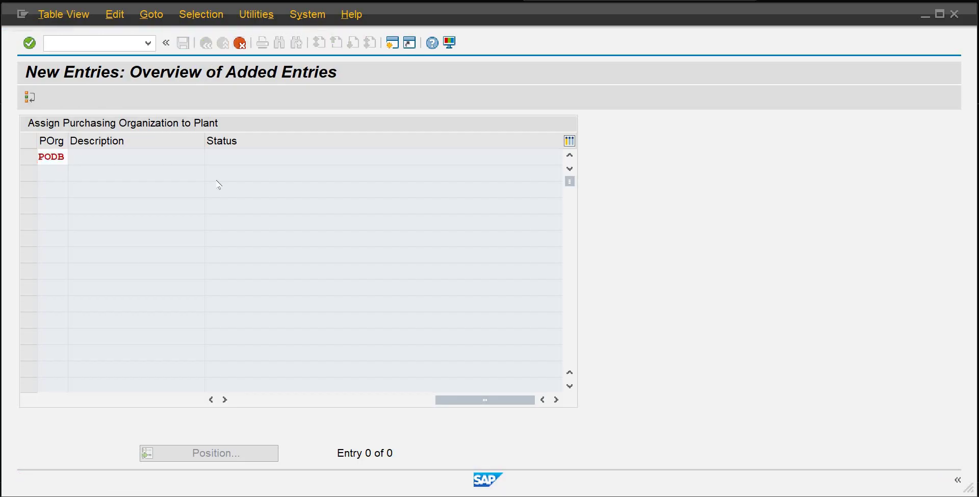
pyautogui.click(262, 286)
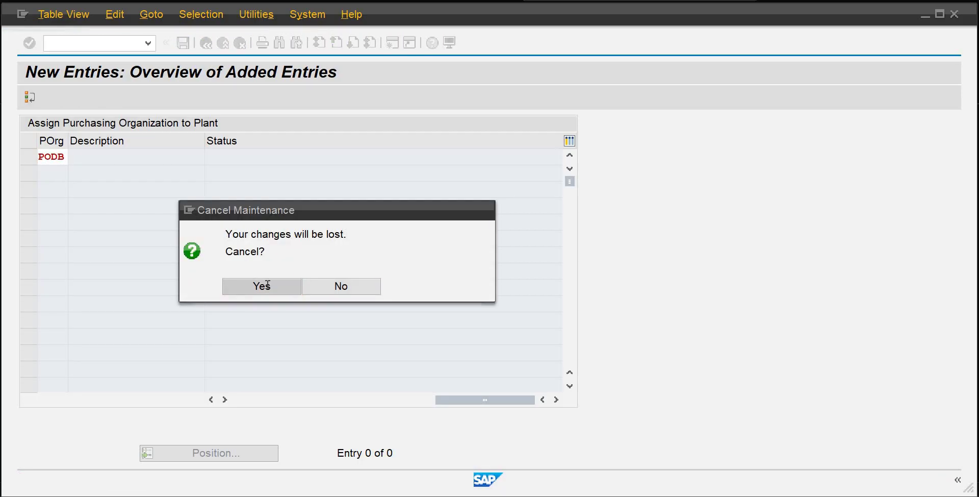
pyautogui.click(206, 44)
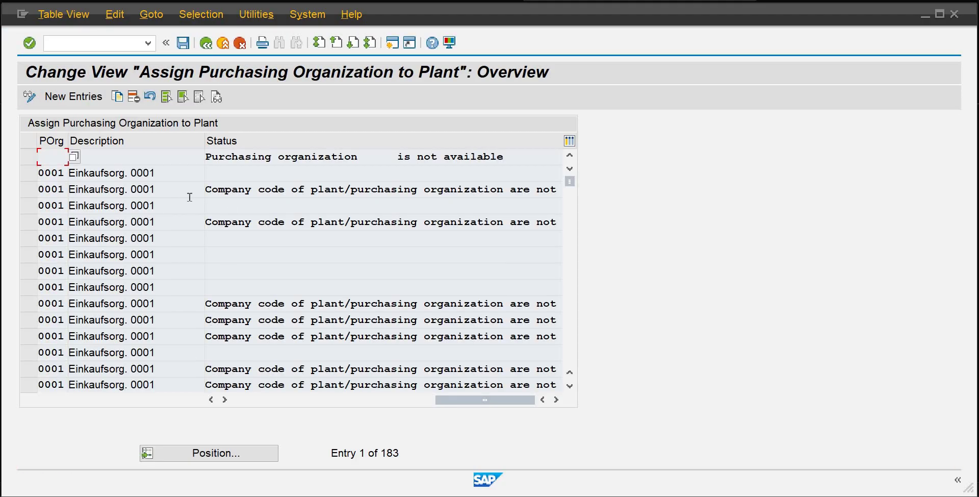
pyautogui.click(207, 44)
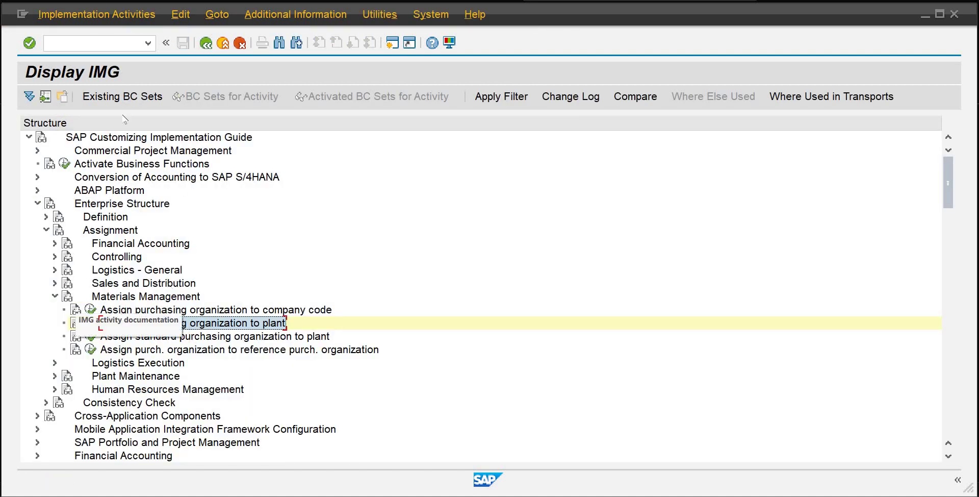
# - Check the activities assigning the standard purchasing organization and the purchasing organization to a plant, and return to the implementation guide
pyautogui.click(90, 336)
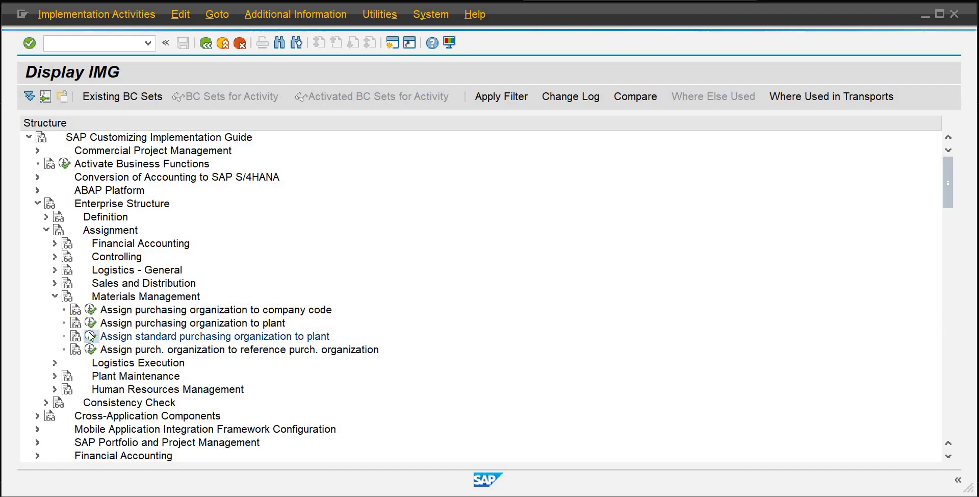
pyautogui.click(230, 410)
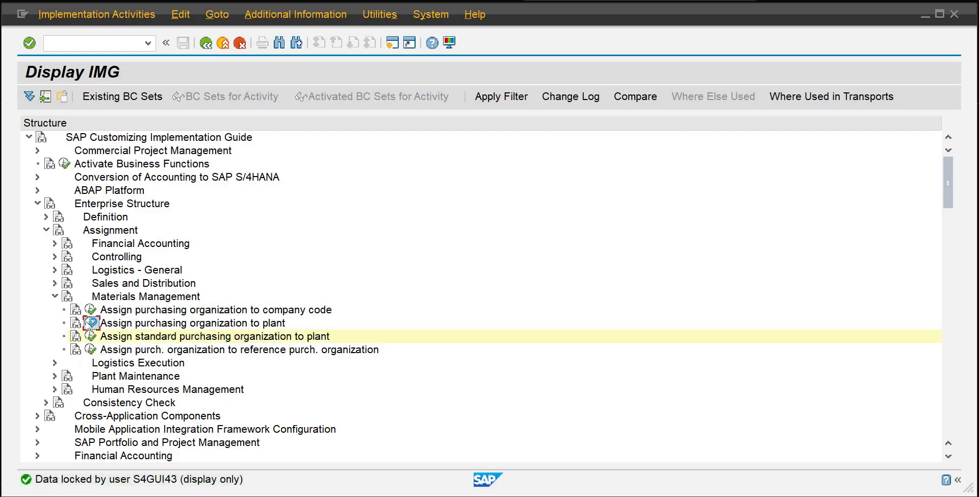
pyautogui.click(89, 323)
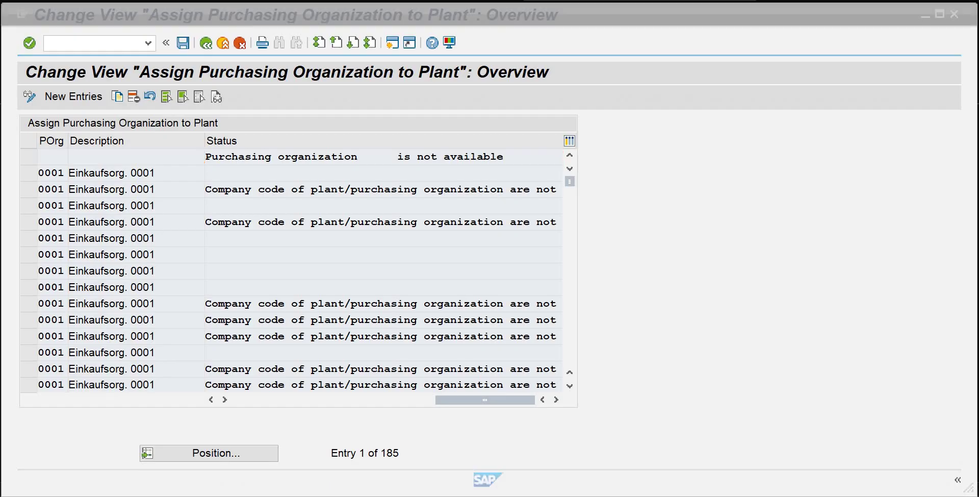
pyautogui.press('F3')
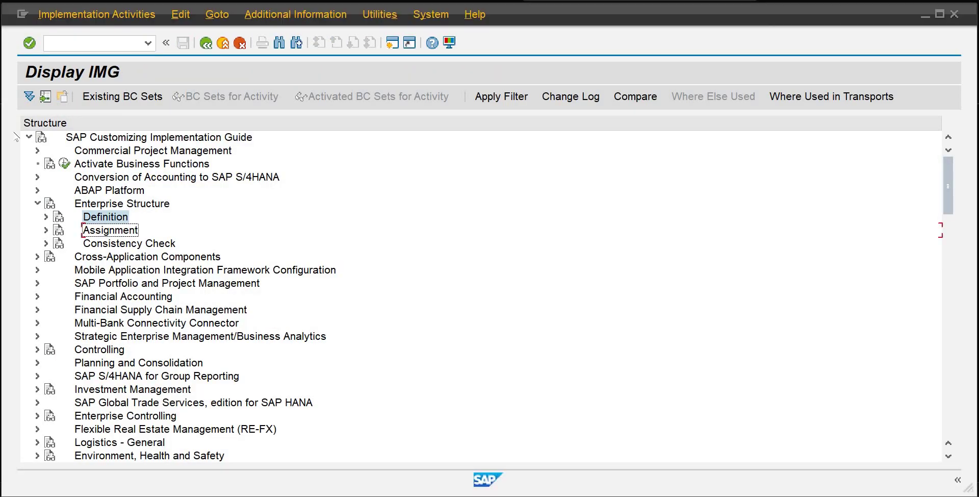
# - Open the Maintain Maintenance Planning Plant activity under Enterprise Structure, Definition, Plant Maintenance
pyautogui.click(46, 217)
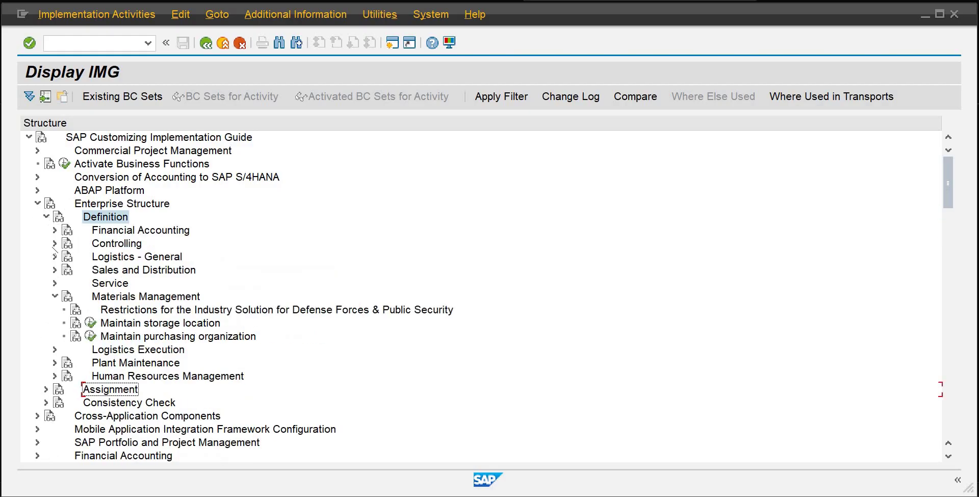
pyautogui.click(54, 296)
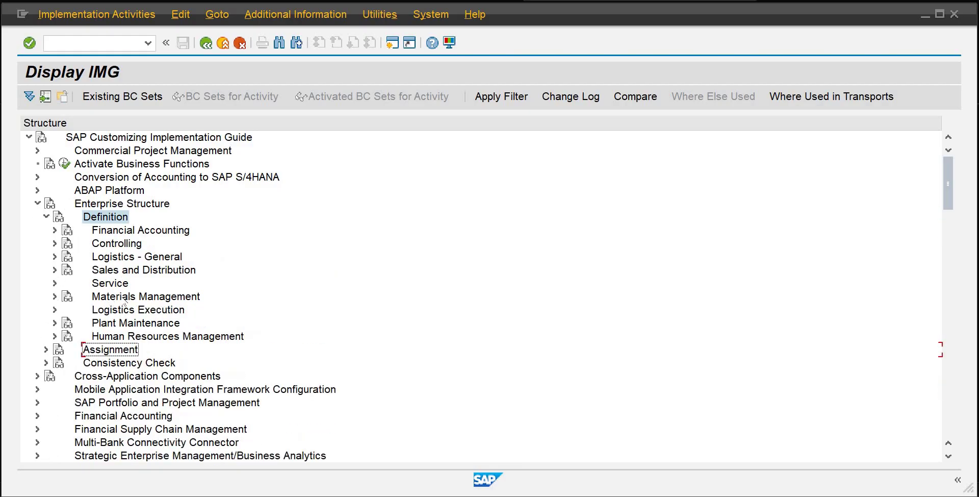
pyautogui.click(55, 323)
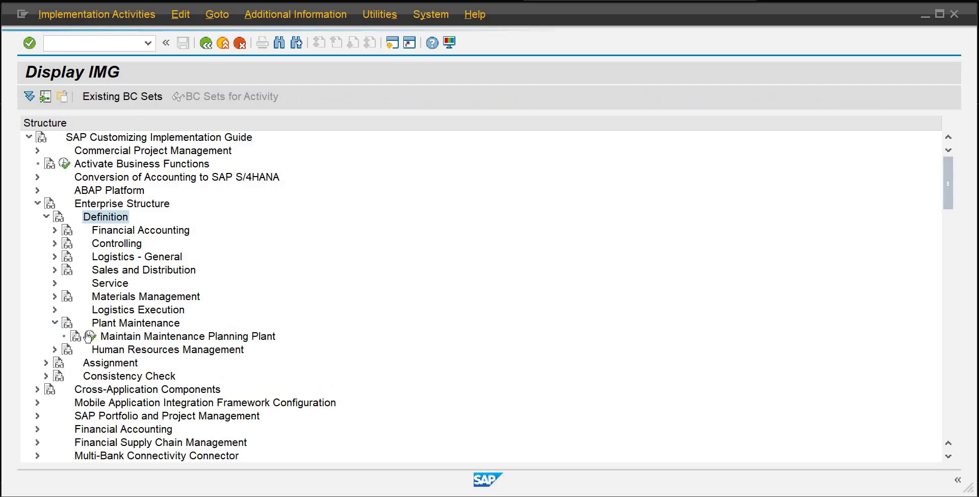
pyautogui.click(90, 337)
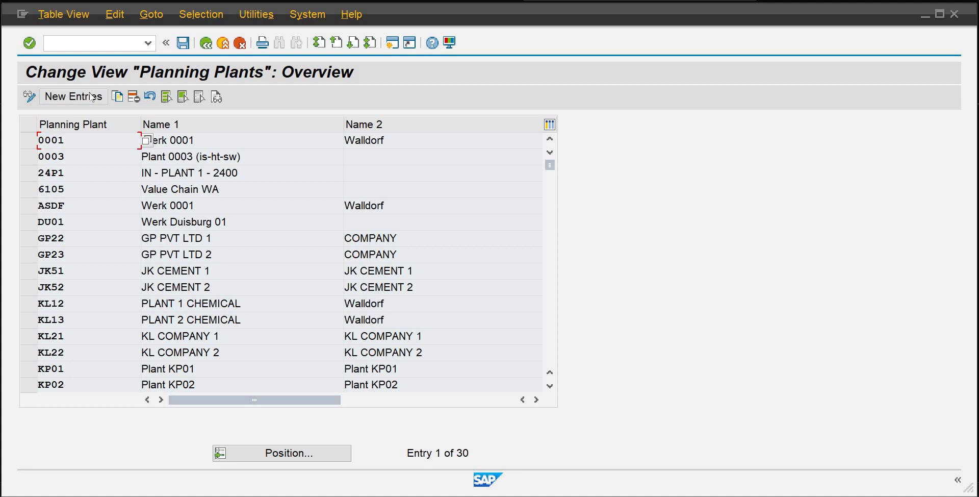
# - Add plant PLDB as a new planning plant, save it to the proposed customizing request and return to the implementation guide
pyautogui.click(92, 97)
pyautogui.write('pldb')
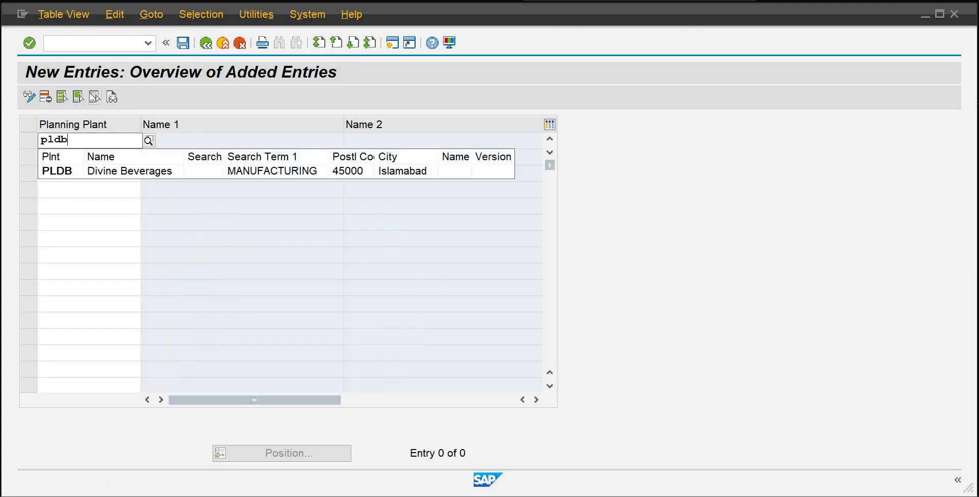
pyautogui.click(107, 171)
pyautogui.press('Return')
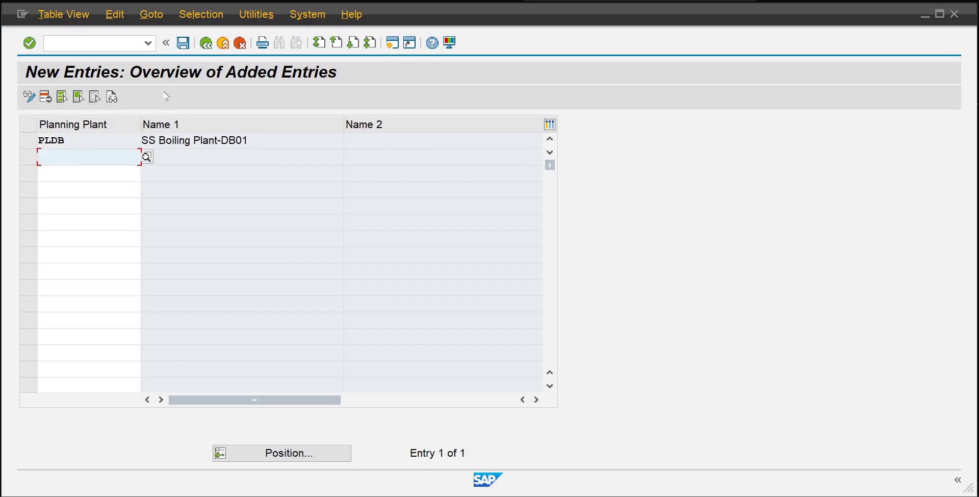
pyautogui.click(186, 44)
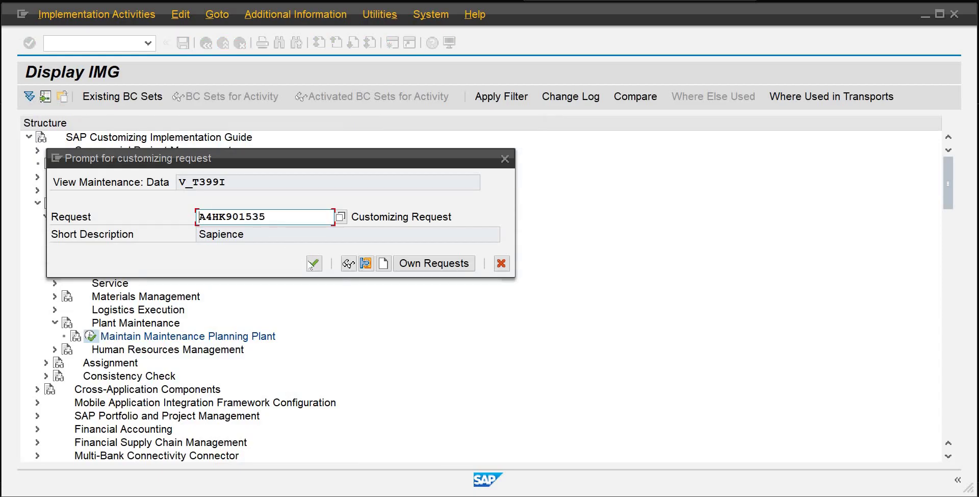
pyautogui.click(312, 263)
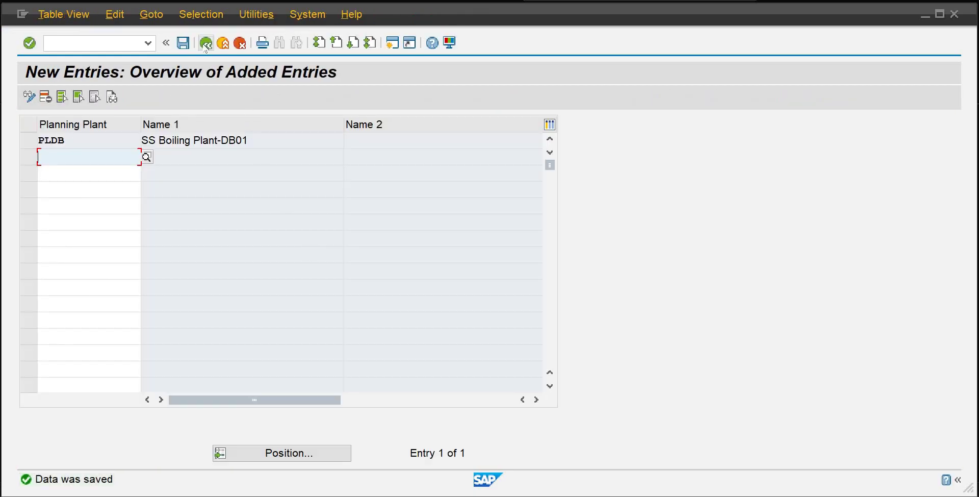
pyautogui.click(206, 43)
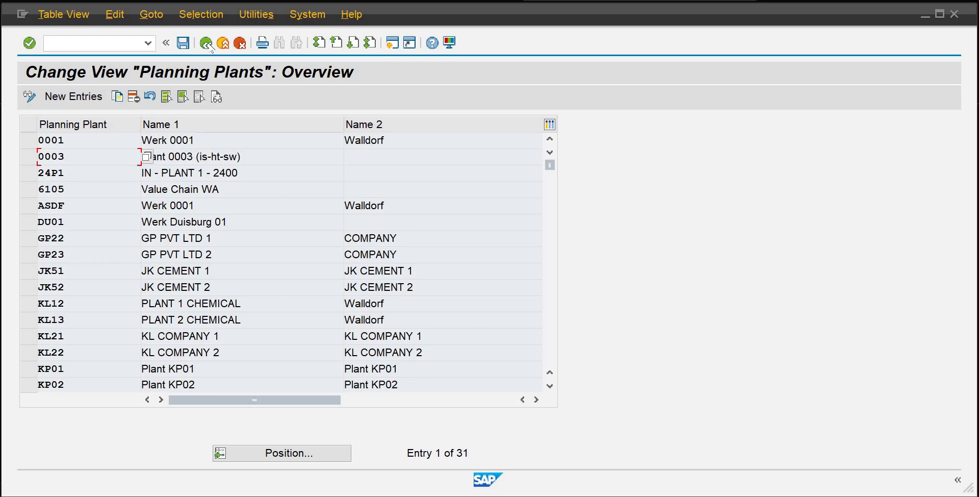
pyautogui.click(207, 44)
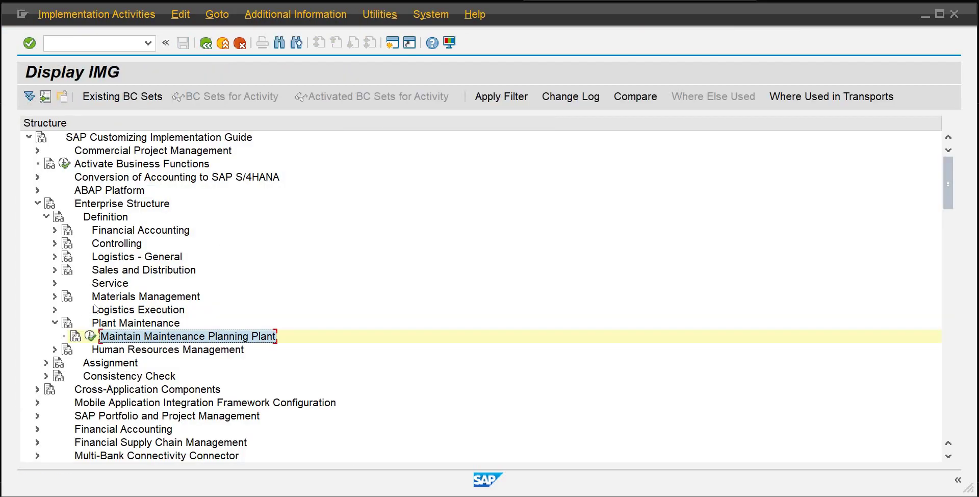
# - Open the Assign Maintenance Planning Plant to Maintenance Plant activity under Assignment, Plant Maintenance
pyautogui.click(56, 324)
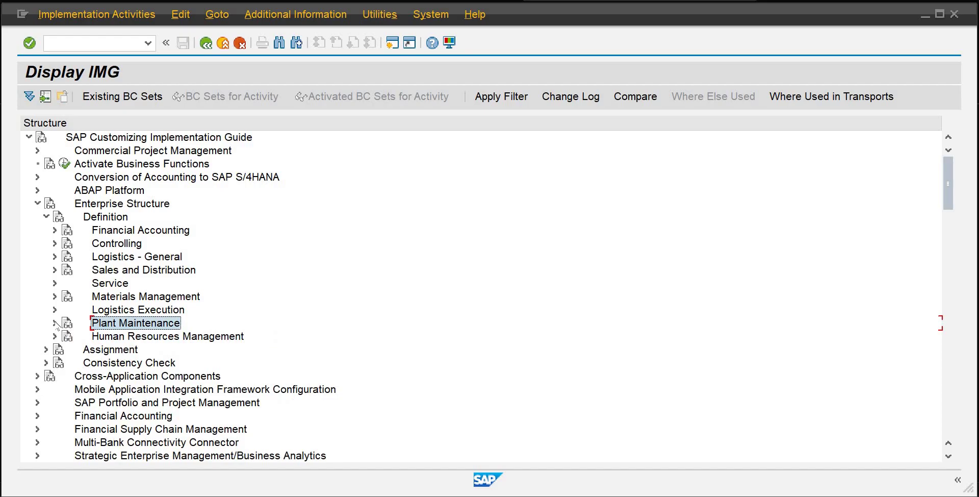
pyautogui.click(46, 349)
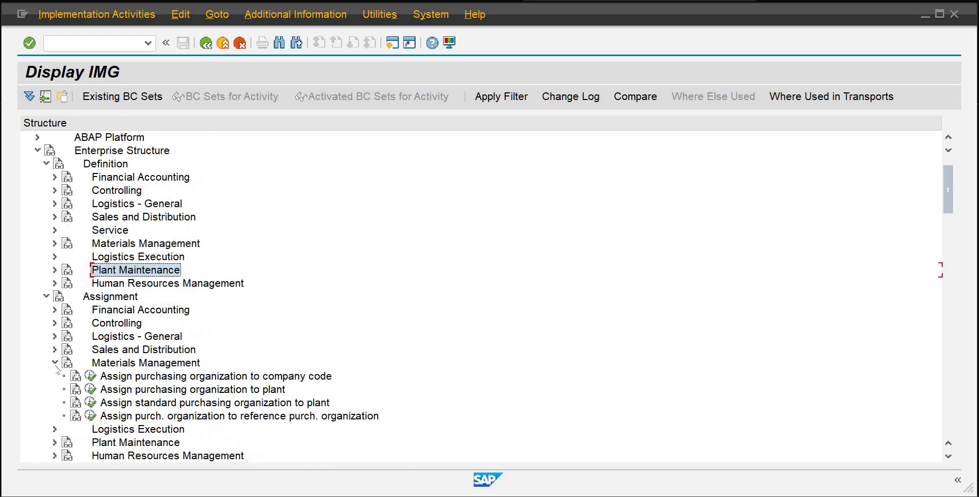
pyautogui.click(55, 363)
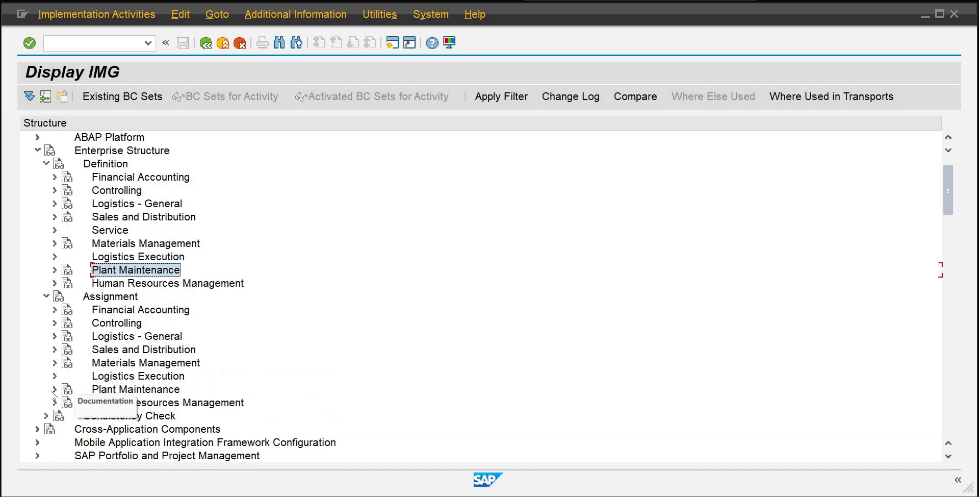
pyautogui.click(55, 389)
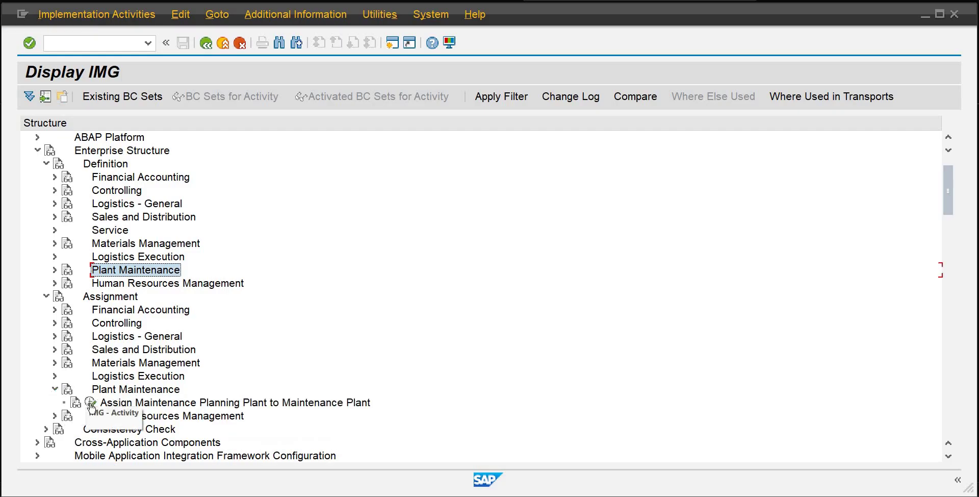
pyautogui.click(90, 403)
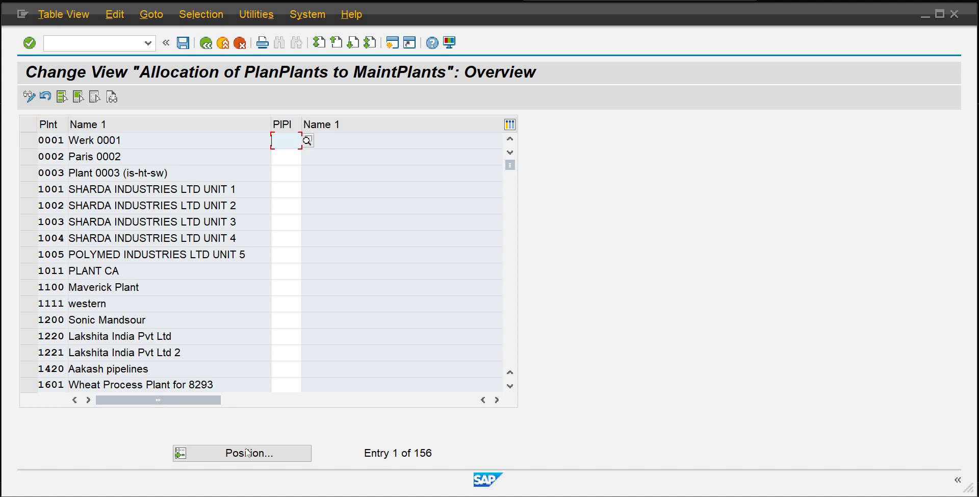
# - Assign planning plant pldb to maintenance plant pldb, save it to the proposed customizing request and return to the implementation guide
pyautogui.click(247, 453)
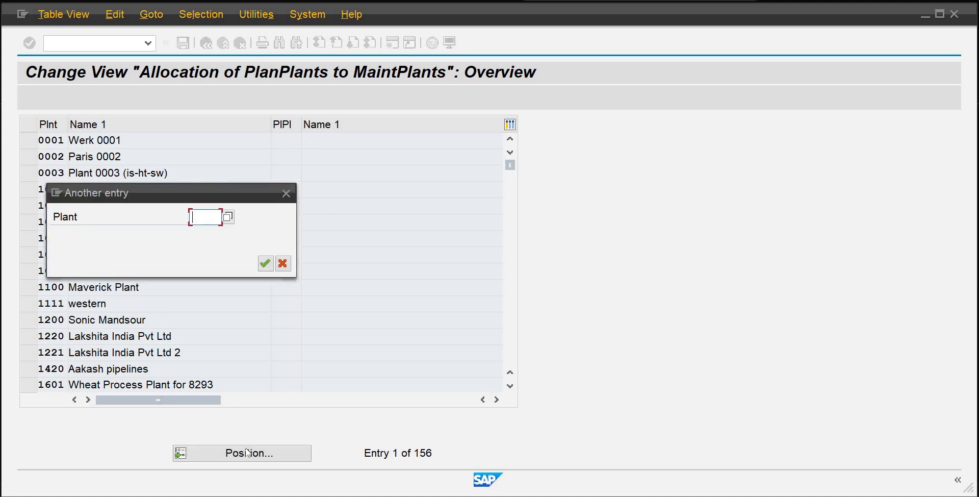
pyautogui.write('pldb')
pyautogui.press('Return')
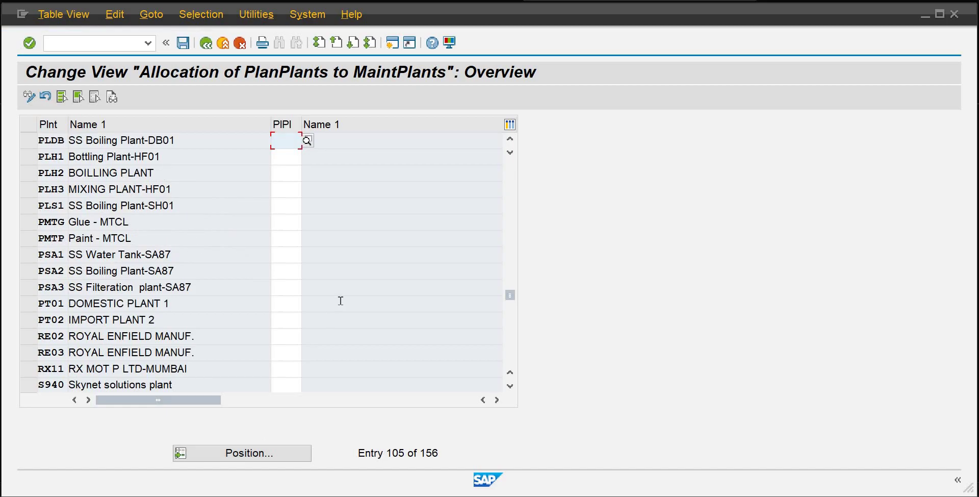
pyautogui.write('pldb')
pyautogui.press('Return')
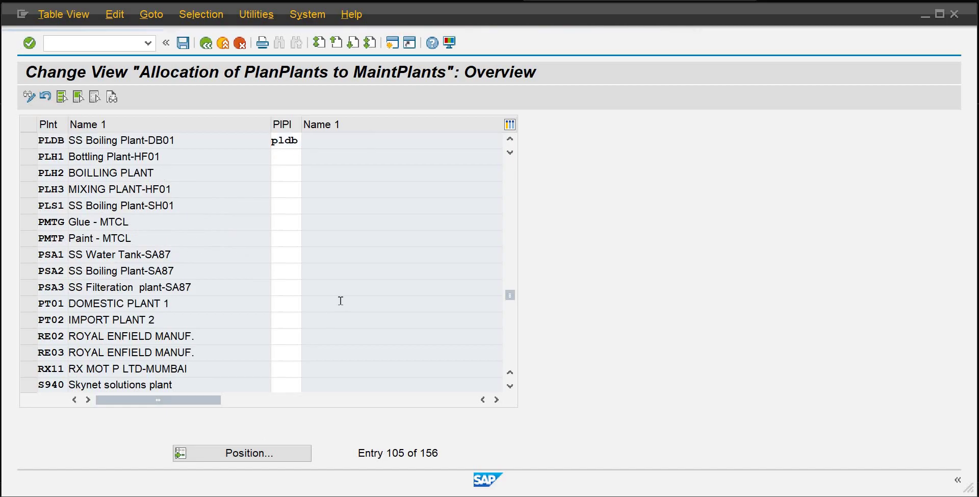
pyautogui.click(184, 46)
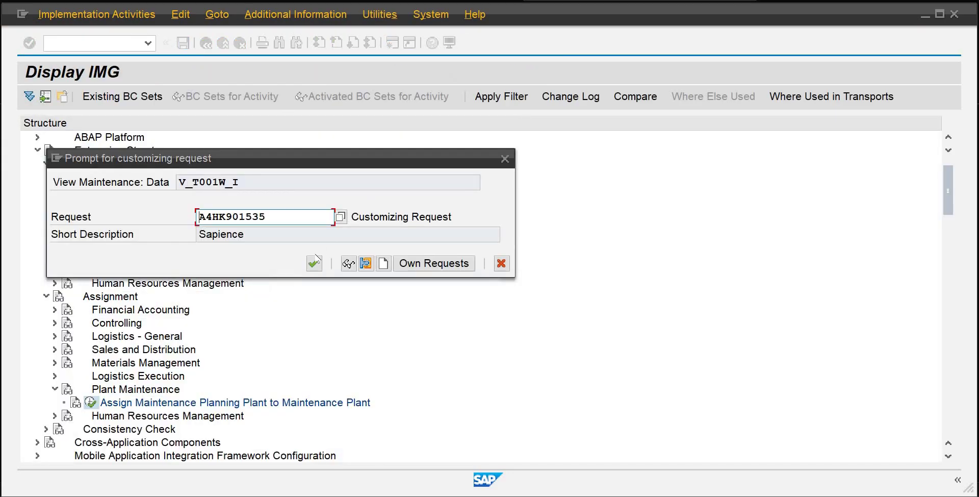
pyautogui.click(314, 263)
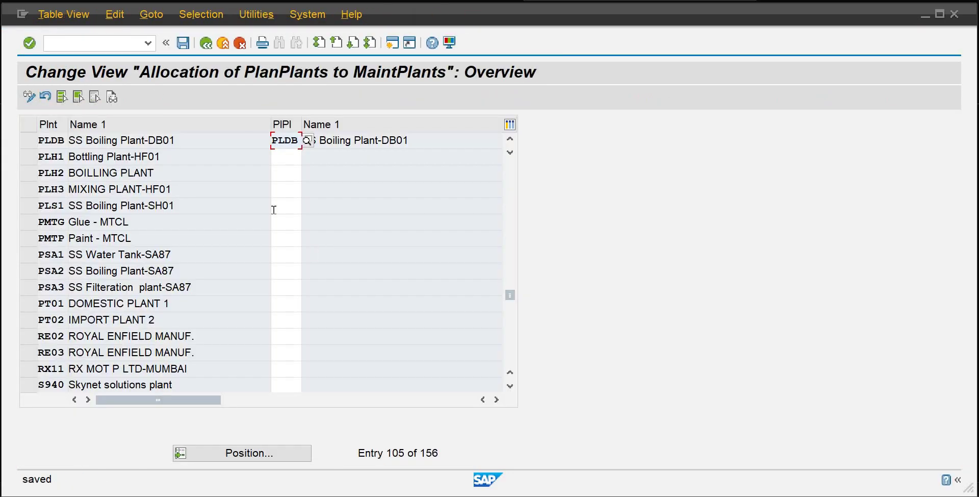
pyautogui.click(206, 44)
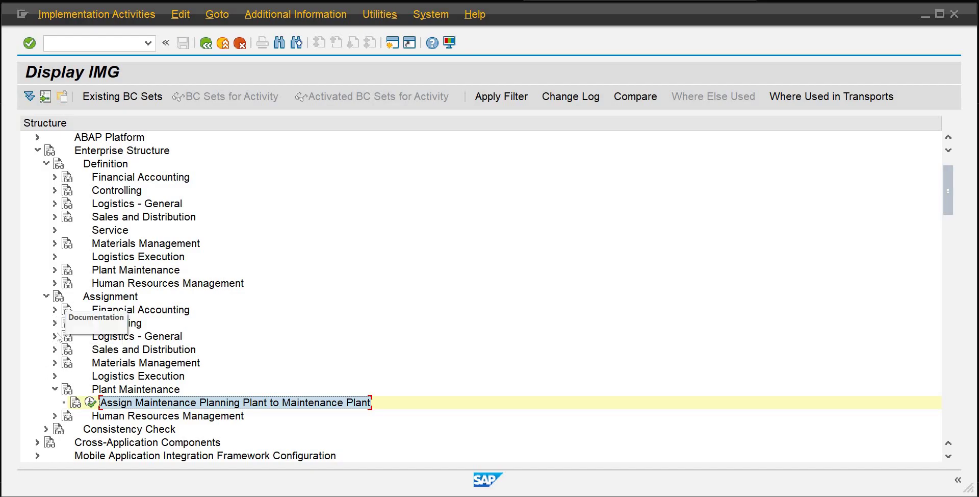
# - Open the Assign Standard Purchasing Organization to Plant activity under Assignment, Materials Management, and go to the entry for plant PLDB
pyautogui.click(55, 363)
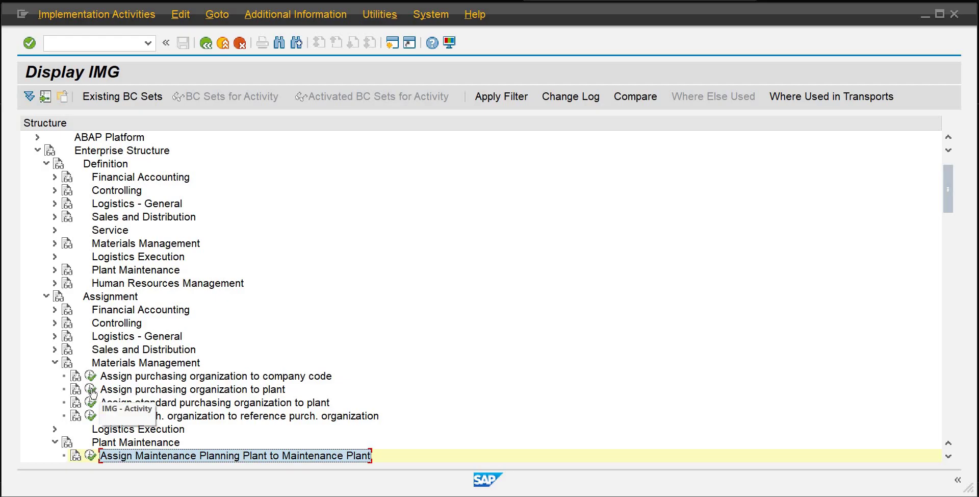
pyautogui.click(91, 404)
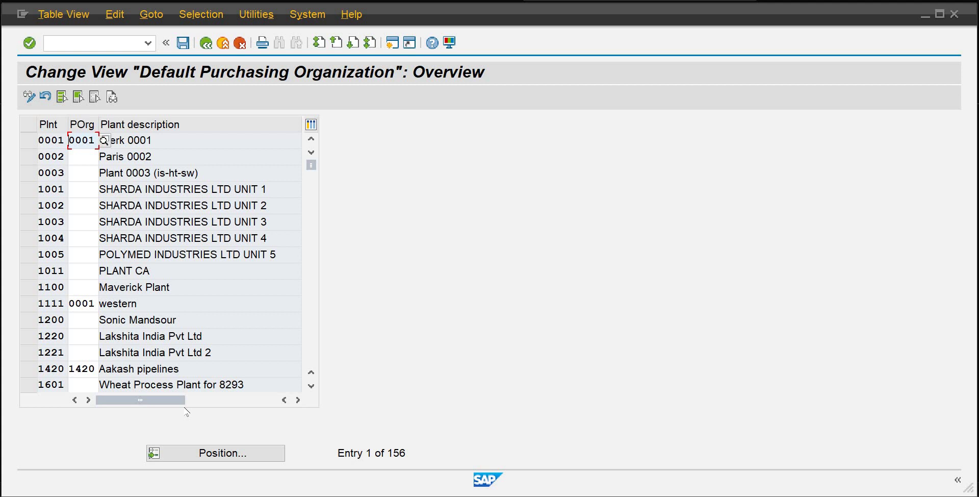
pyautogui.click(196, 451)
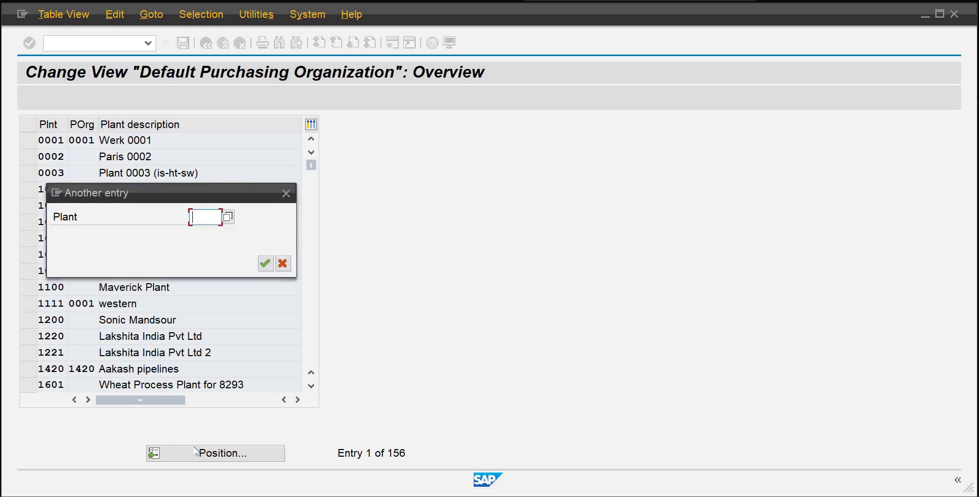
pyautogui.write('pldb')
pyautogui.press('Return')
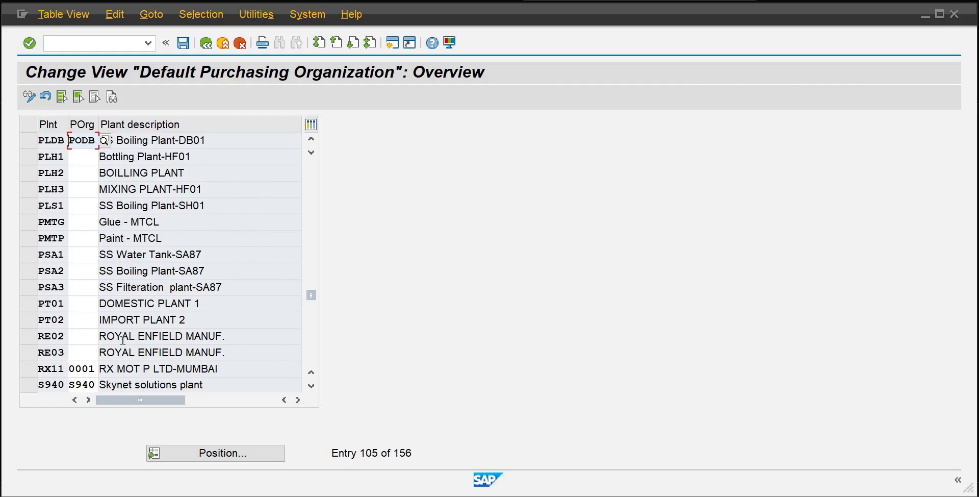
# - Clear the default purchasing organization of plant PLDB and save the change to the proposed customizing request
pyautogui.press('Delete')
pyautogui.press('Delete')
pyautogui.press('Delete')
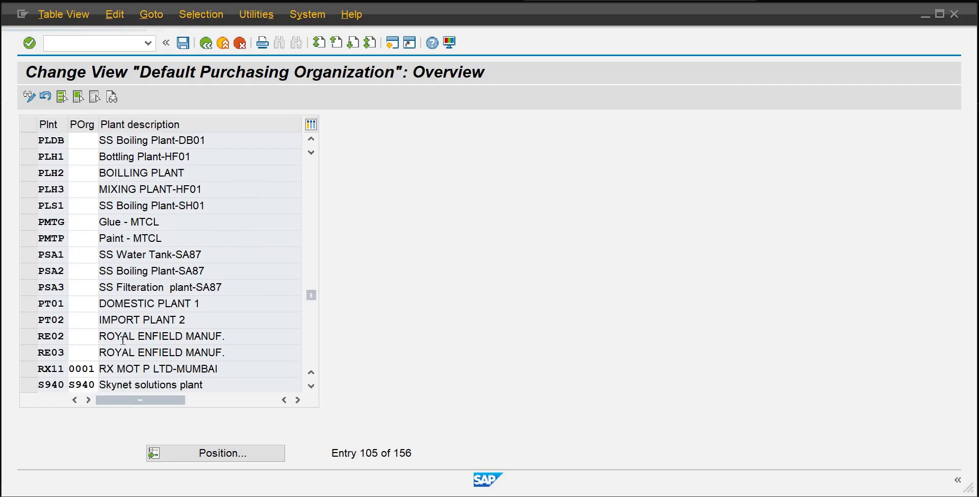
pyautogui.click(182, 43)
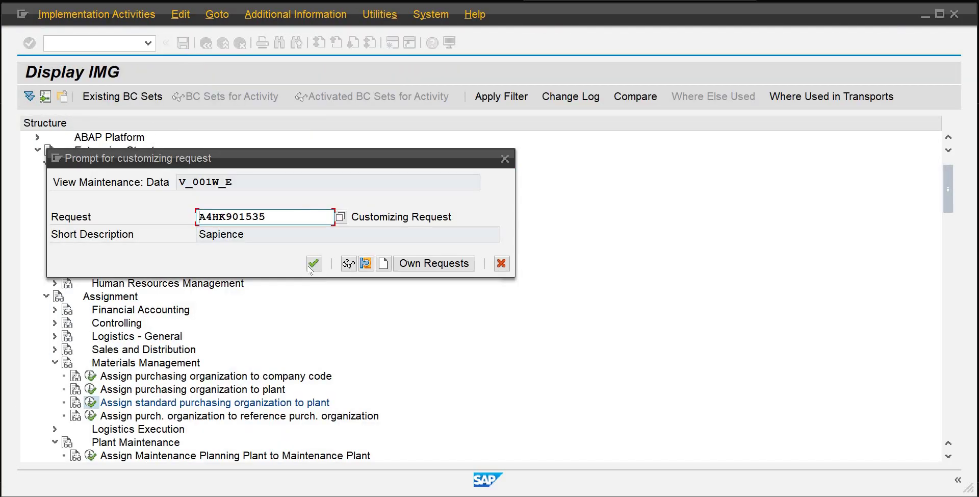
pyautogui.click(313, 263)
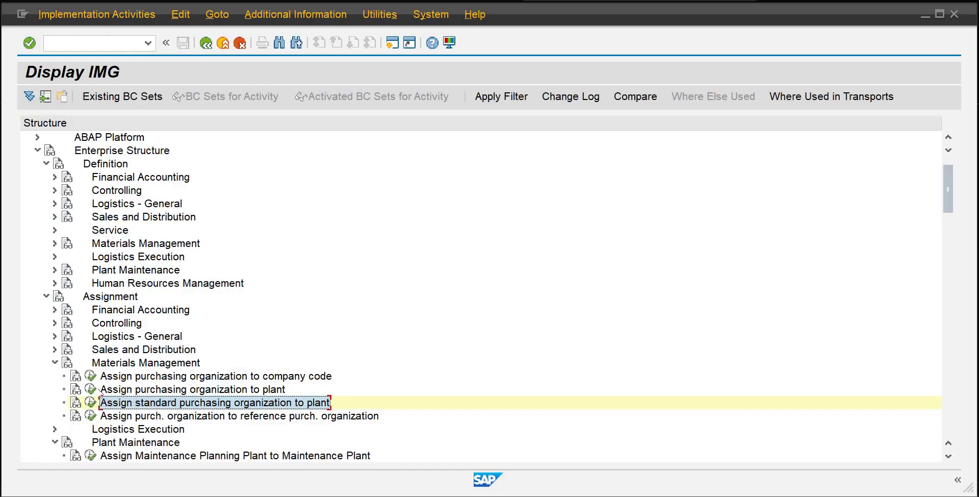
# - Check the entry for purchasing organization PODB in Assign Purchasing Organization to Plant and return to the implementation guide
pyautogui.click(89, 388)
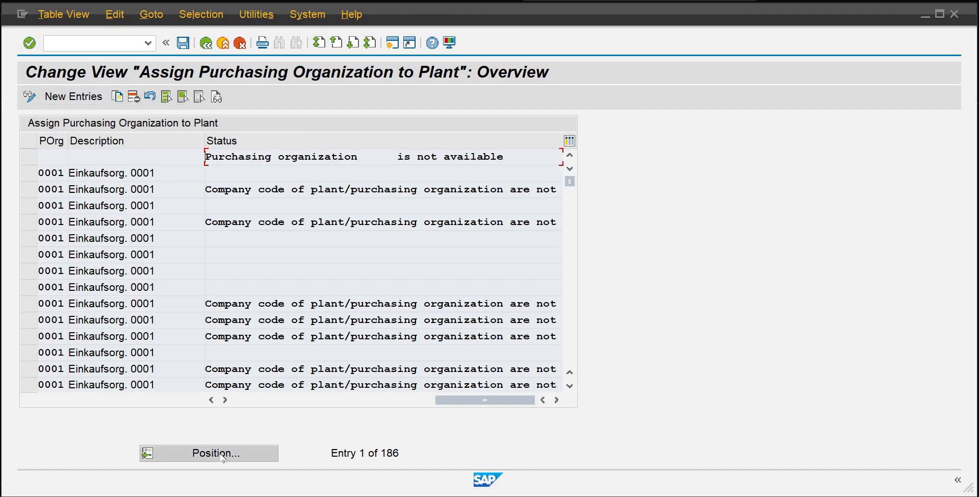
pyautogui.click(220, 453)
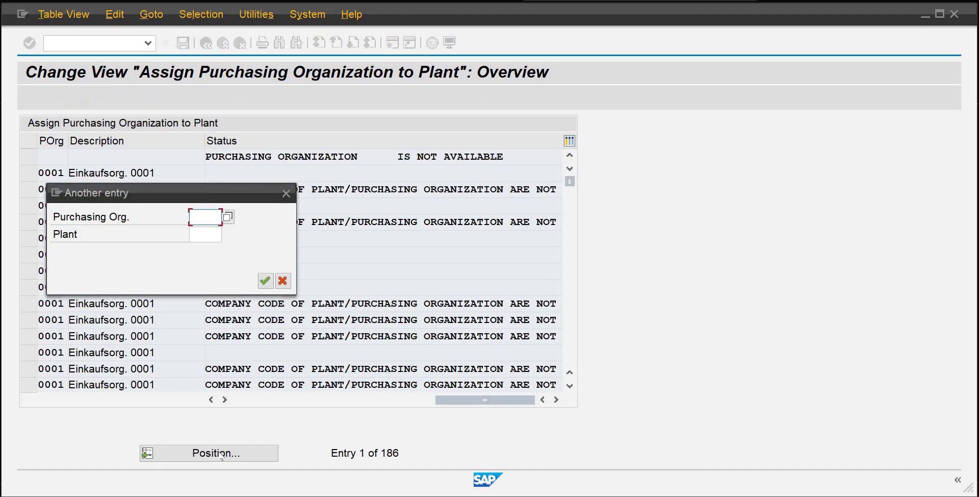
pyautogui.write('podb')
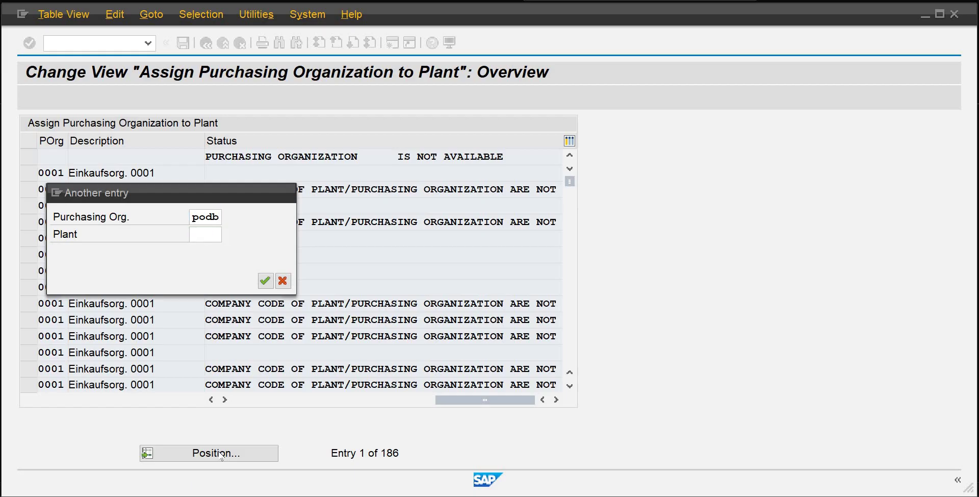
pyautogui.press('Return')
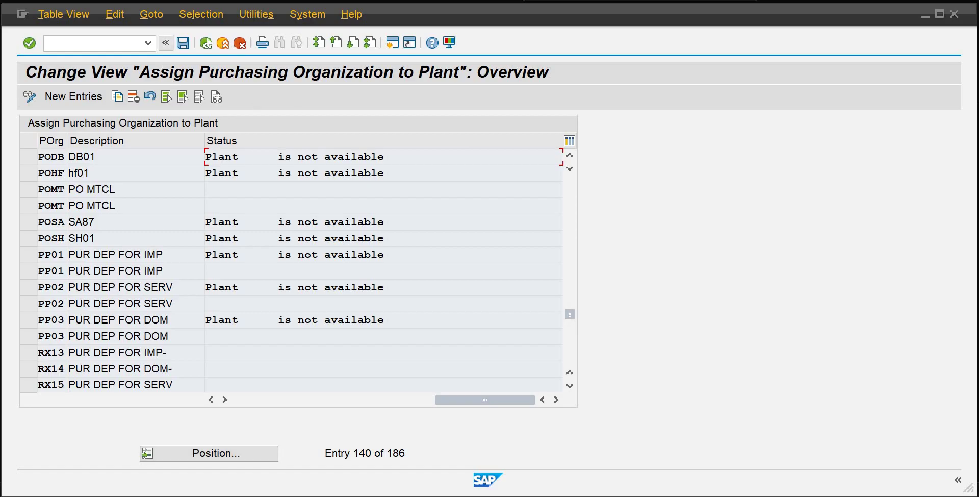
pyautogui.click(206, 44)
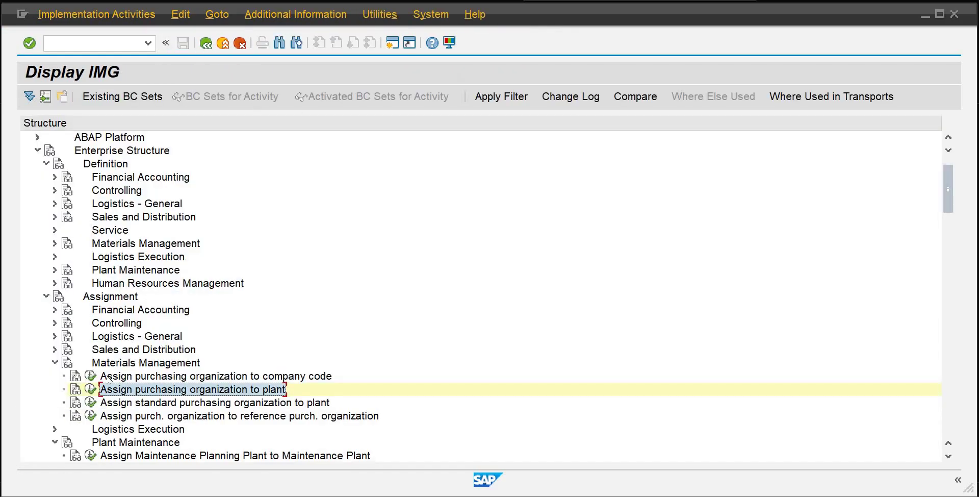
# - Reopen the Assign Standard Purchasing Organization to Plant activity and go to the entry for plant PLDB
pyautogui.click(91, 402)
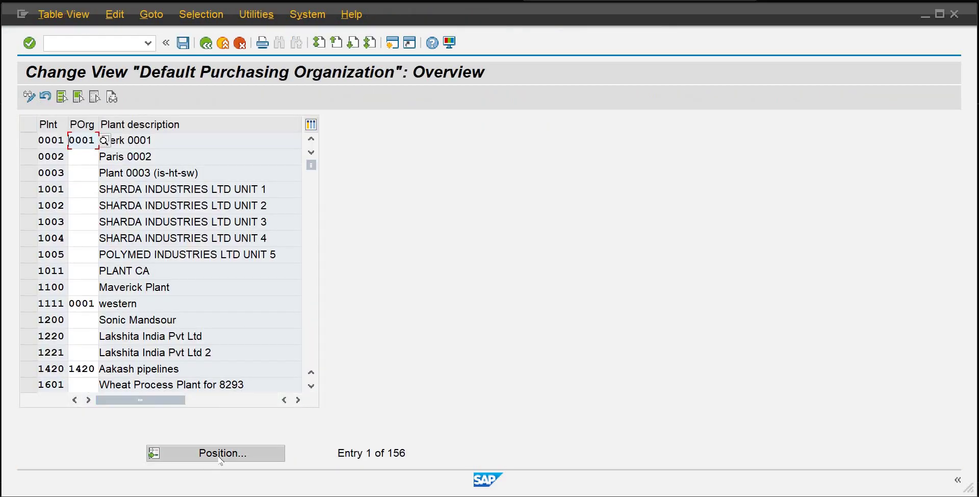
pyautogui.click(220, 453)
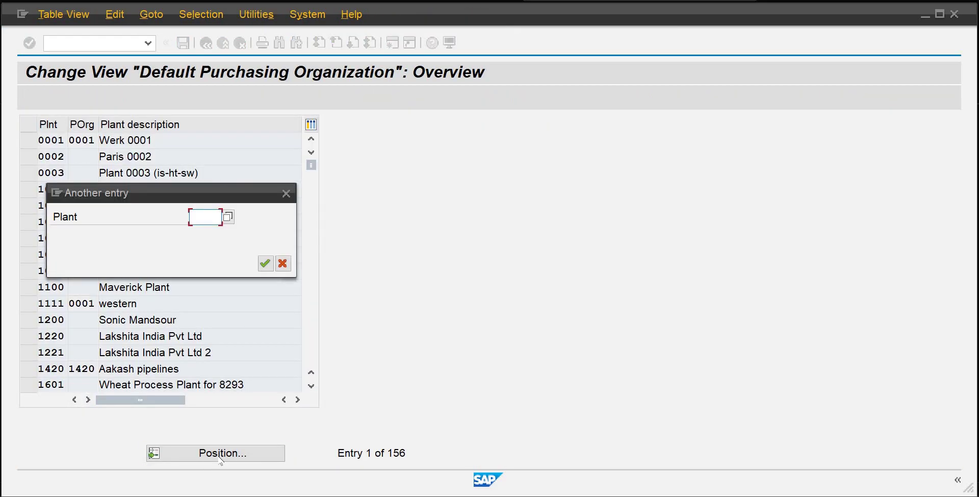
pyautogui.write('pld')
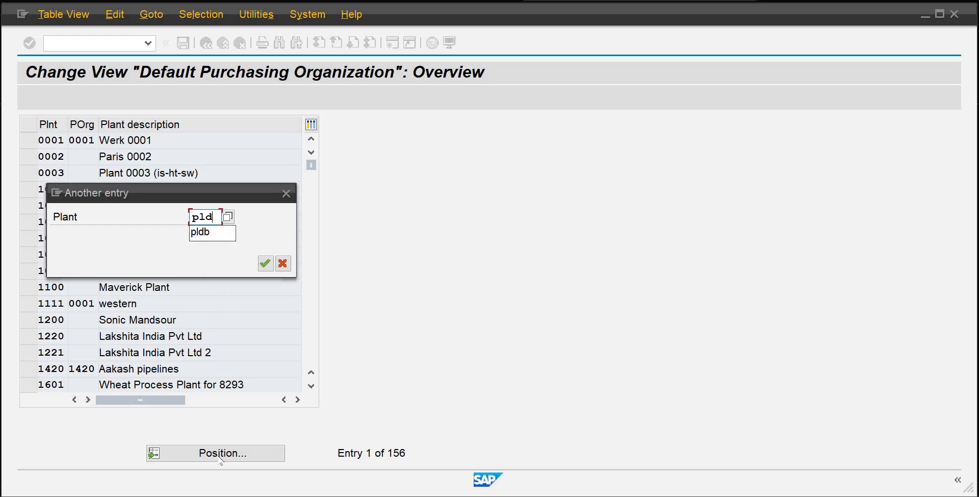
pyautogui.write('b')
pyautogui.press('Return')
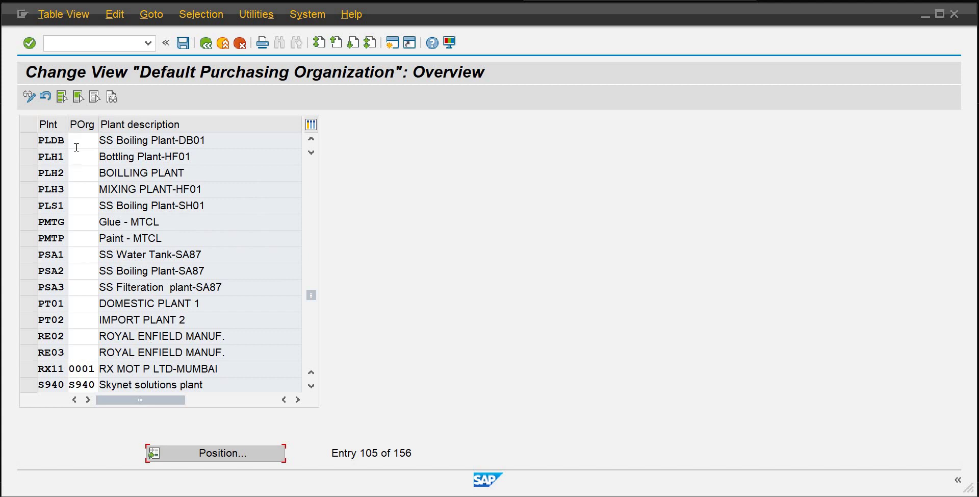
# - Assign default purchasing organization PODB to plant PLDB, save it to the proposed customizing request and return to the implementation guide
pyautogui.click(81, 138)
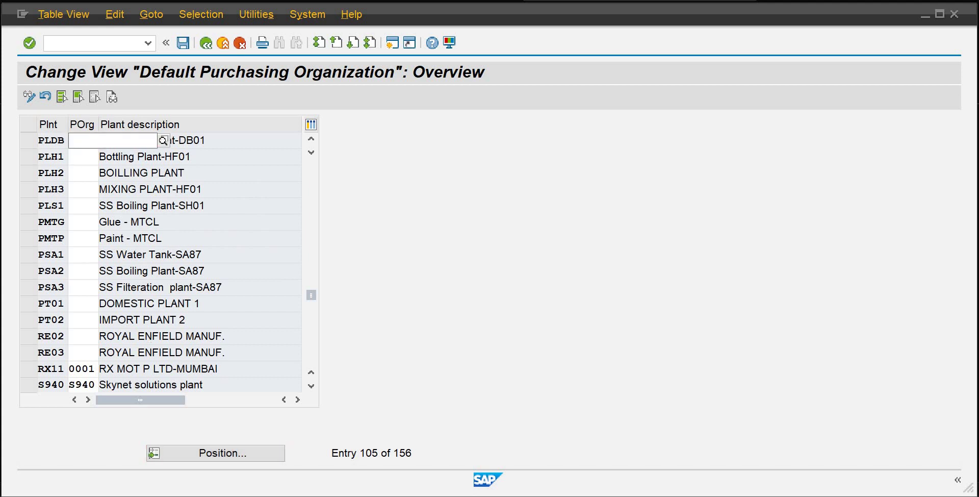
pyautogui.write('podb')
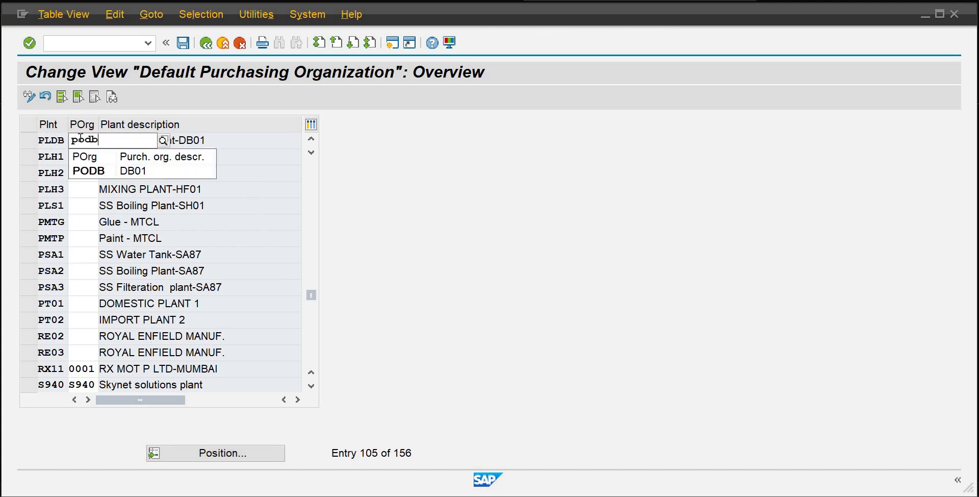
pyautogui.click(107, 171)
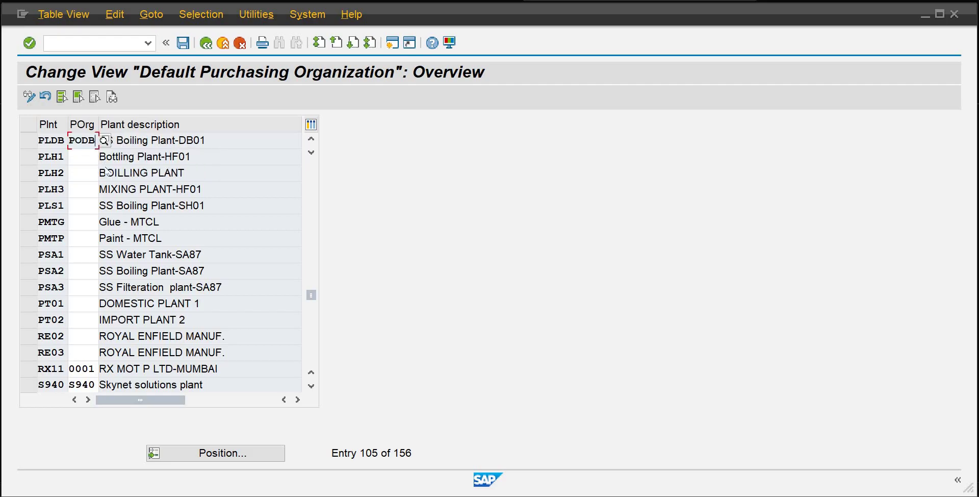
pyautogui.click(183, 43)
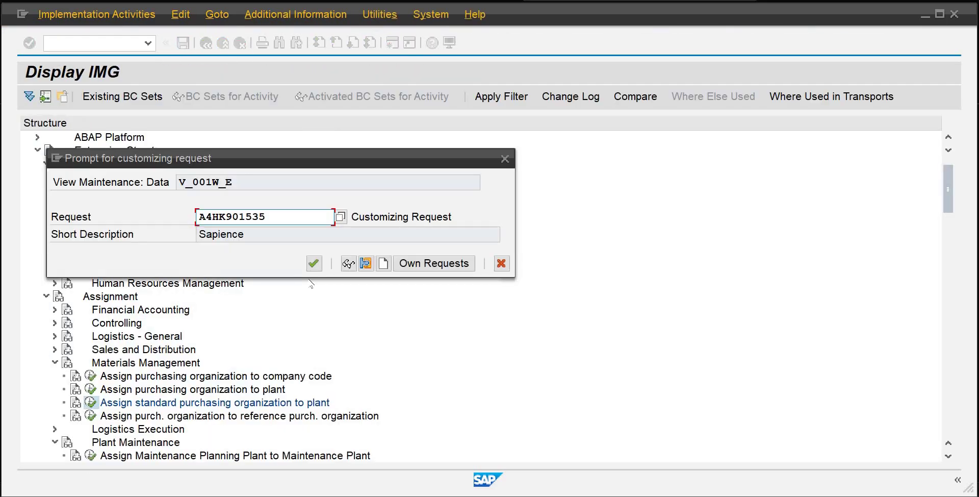
pyautogui.click(314, 264)
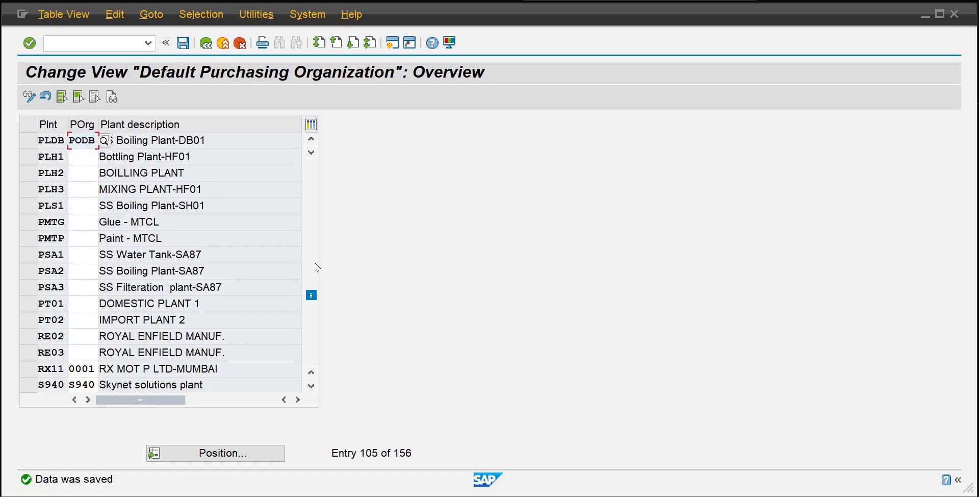
pyautogui.click(205, 44)
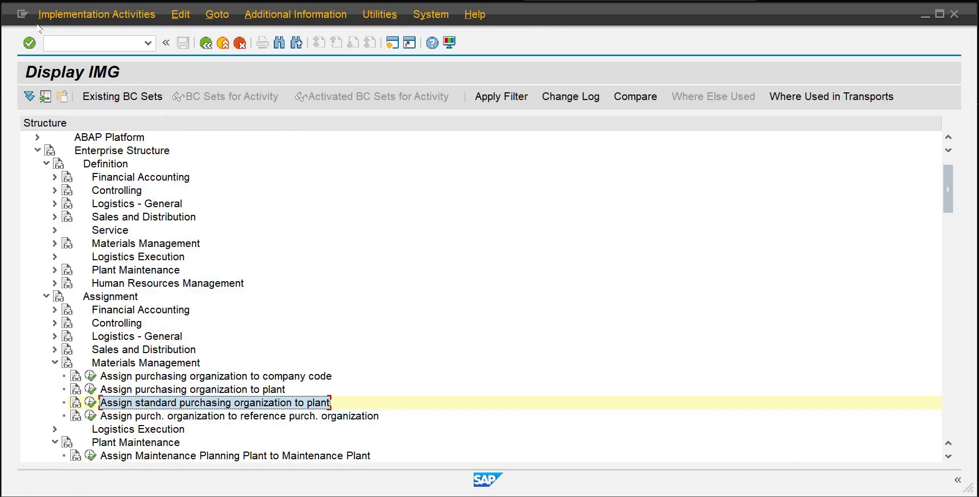
# - Collapse the Enterprise Structure branch and look through General Settings for Materials Management under Materials Management, including Requirement Prioritization
pyautogui.click(55, 362)
pyautogui.click(37, 151)
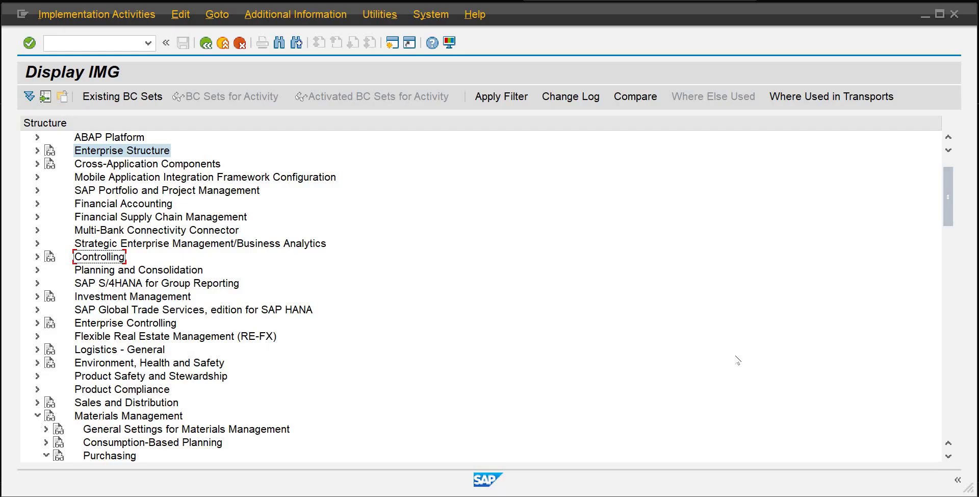
pyautogui.click(46, 428)
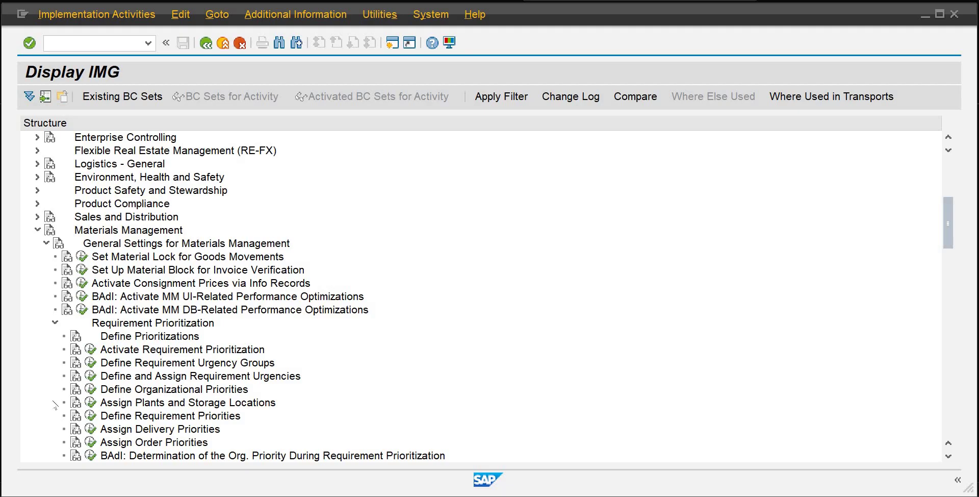
pyautogui.click(54, 323)
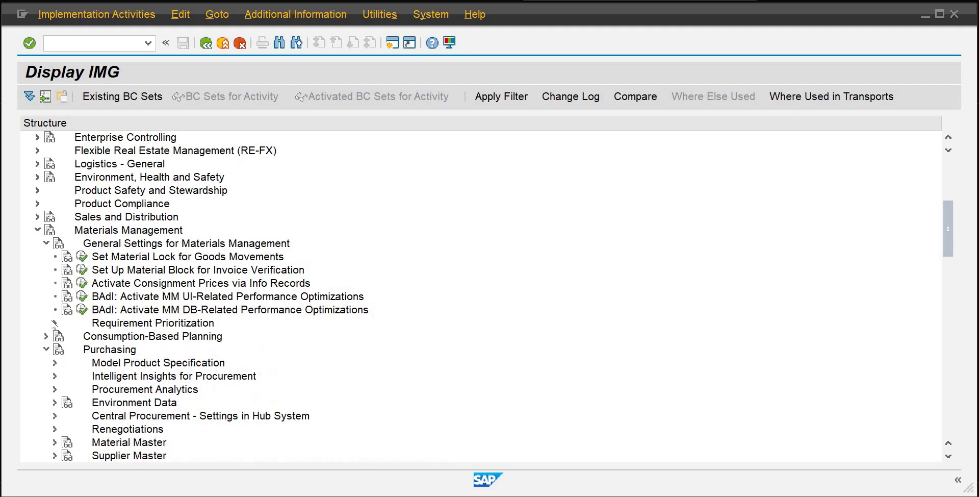